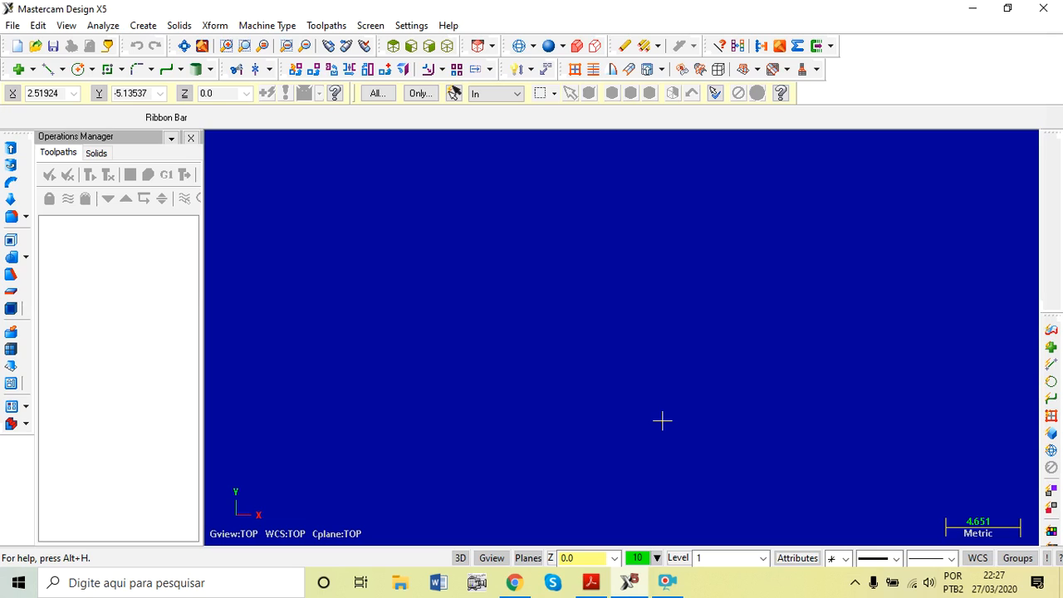
Display the coordinate axes and set the graphics view to Top.
key("F9")
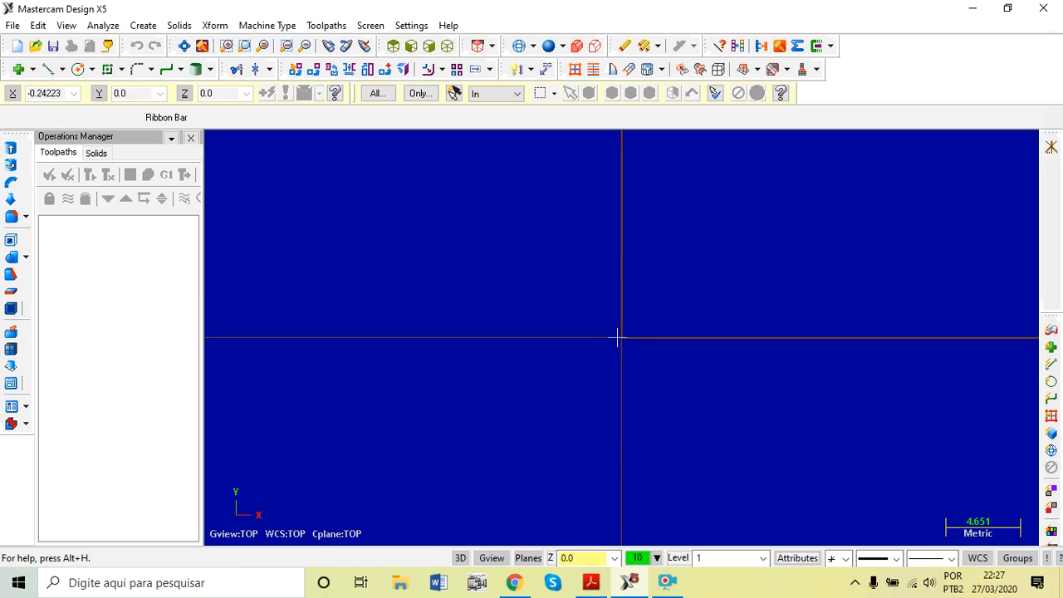
middle_click_drag(624, 373, 598, 285)
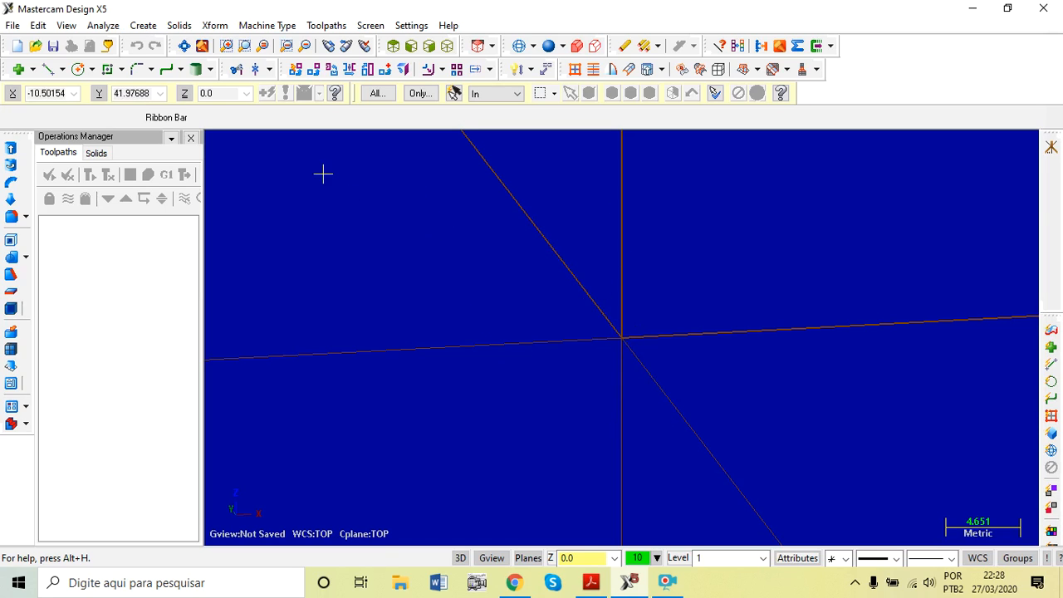
left_click(394, 46)
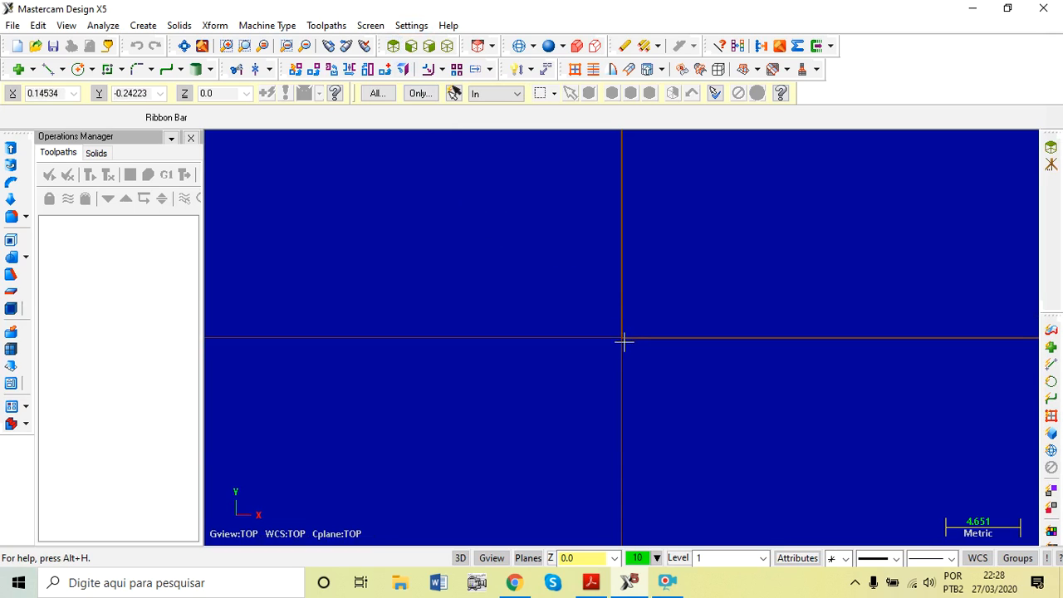
Draw a vertical line from the origin 0,0 to 0,80 with the multi-line option of the endpoint line command.
scroll(508, 421, "down", 1)
scroll(508, 421, "down", 1)
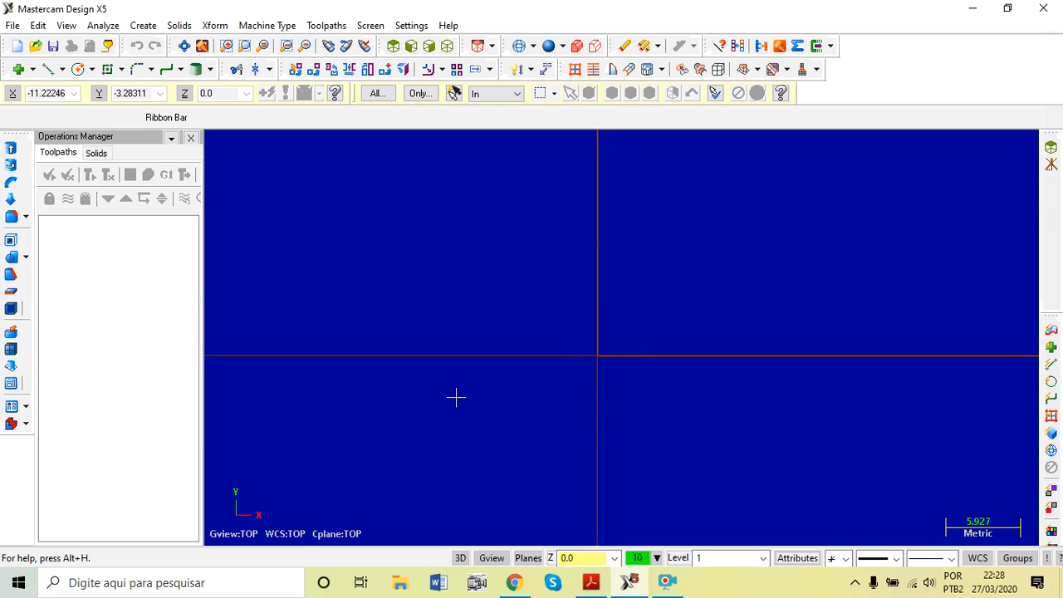
scroll(515, 401, "down", 6)
scroll(499, 383, "down", 3)
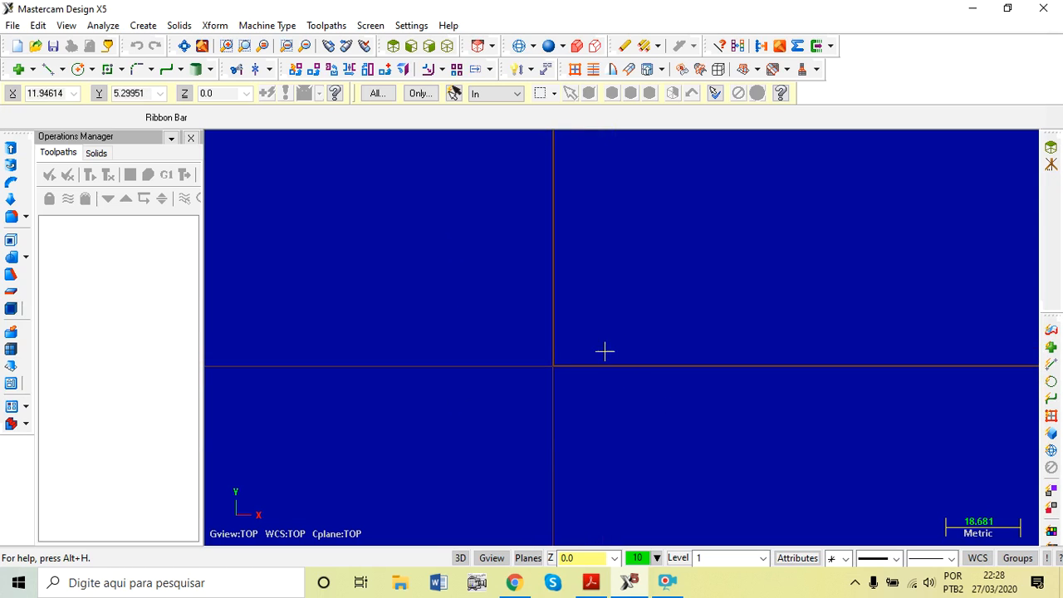
scroll(540, 398, "down", 3)
scroll(571, 193, "up", 3)
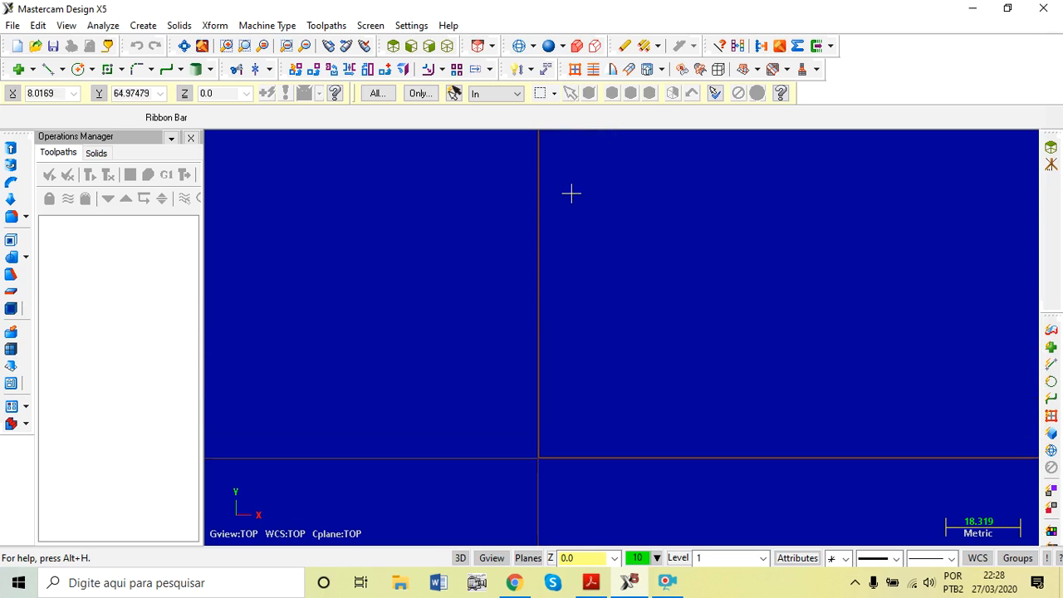
scroll(747, 491, "down", 1)
scroll(730, 490, "up", 1)
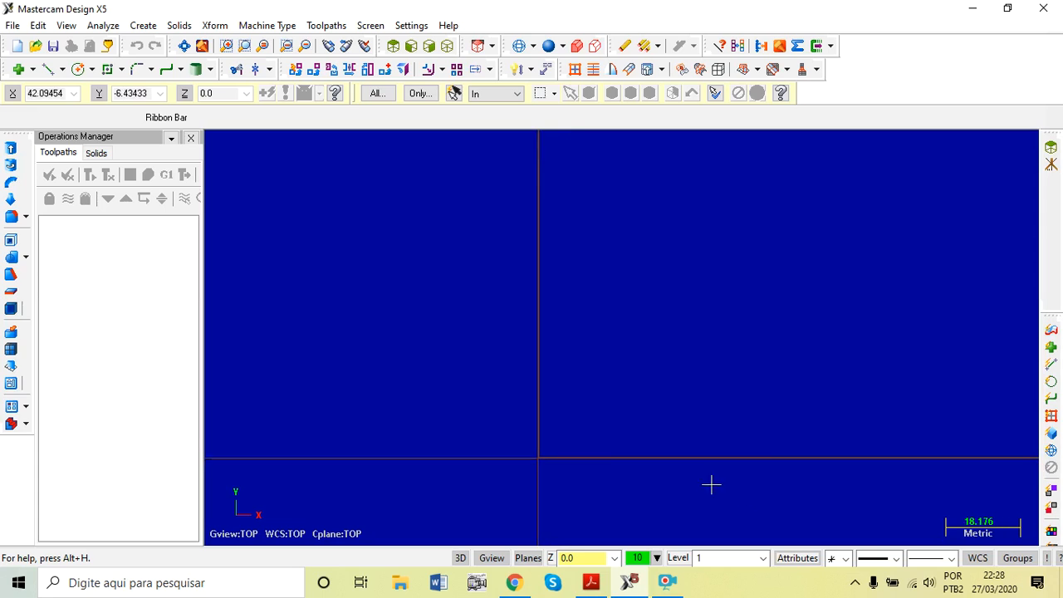
left_click(48, 71)
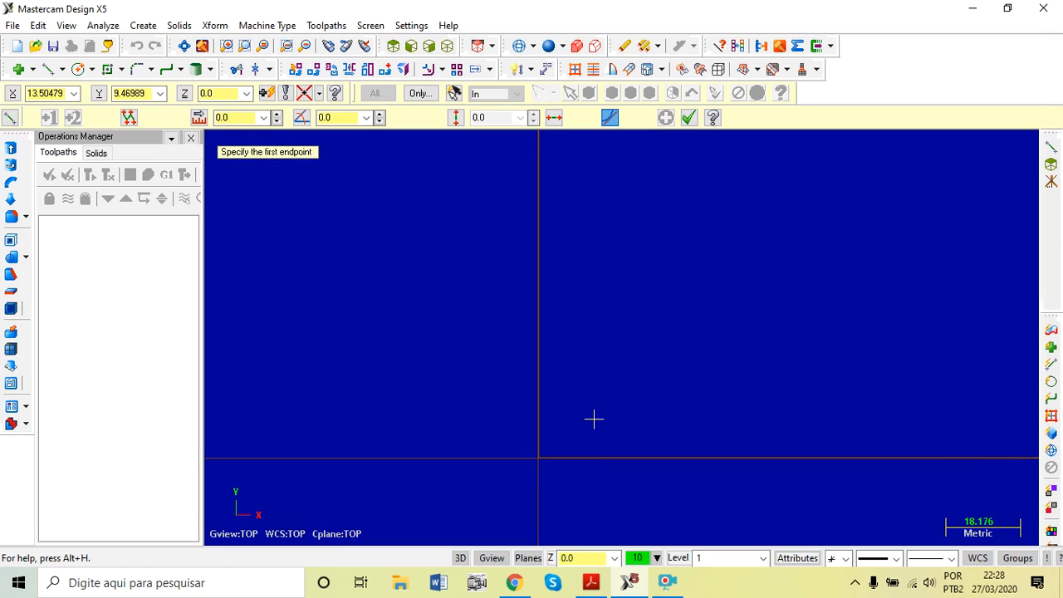
type("0")
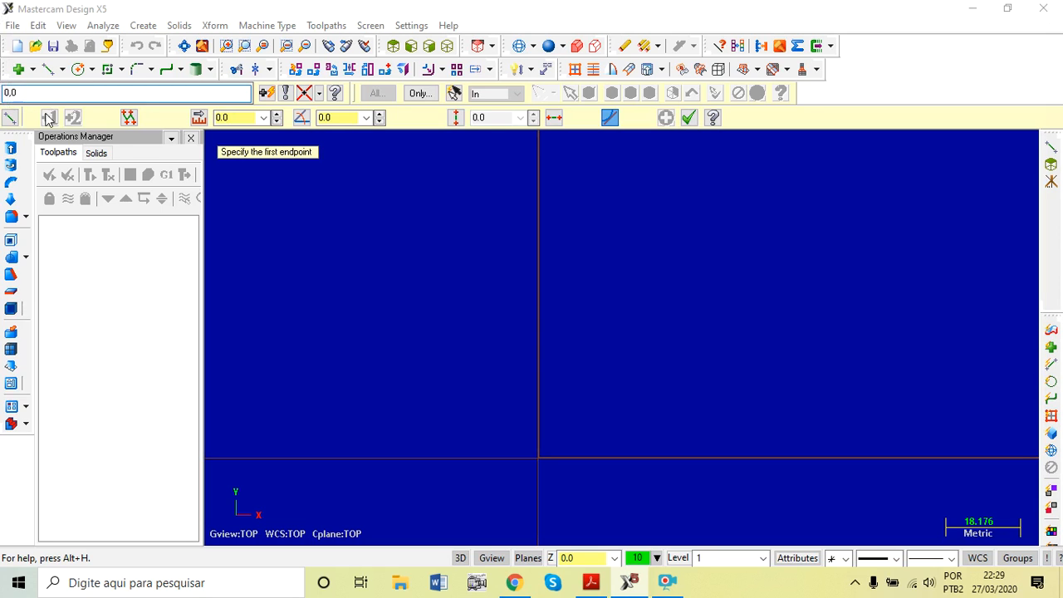
key("Return")
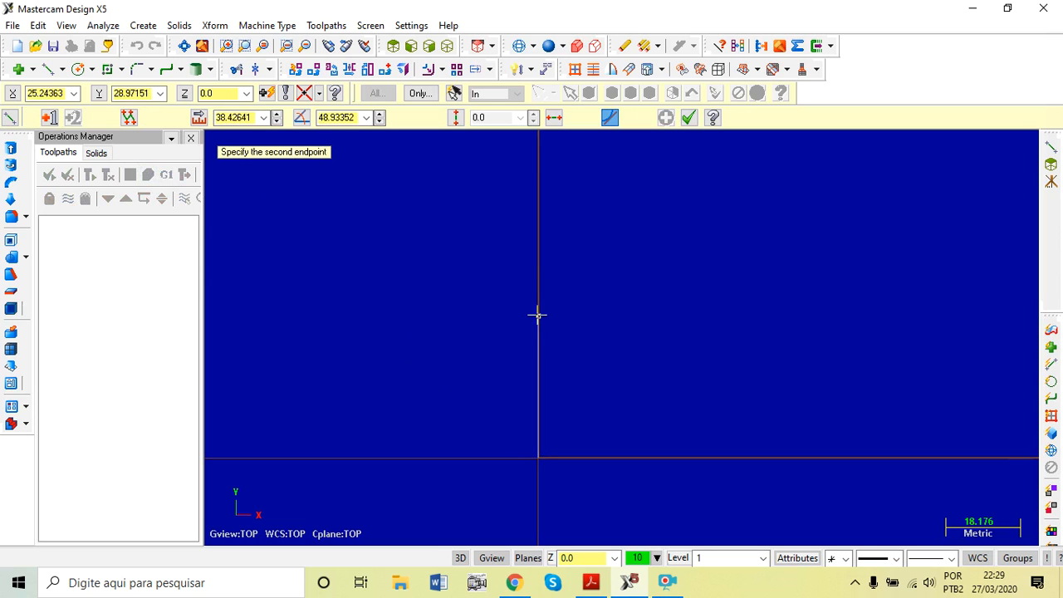
left_click(128, 118)
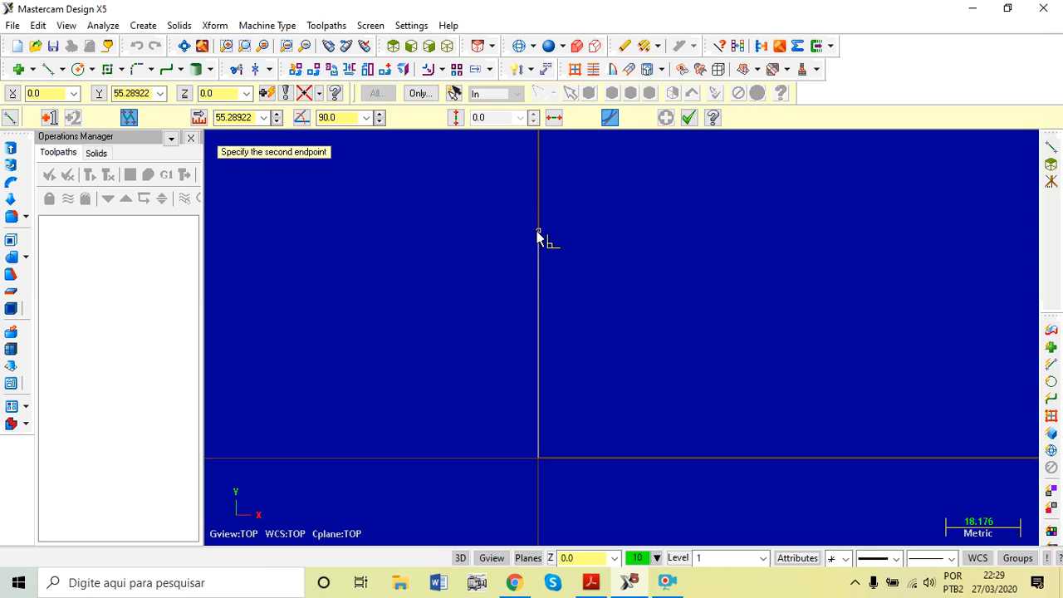
type("0")
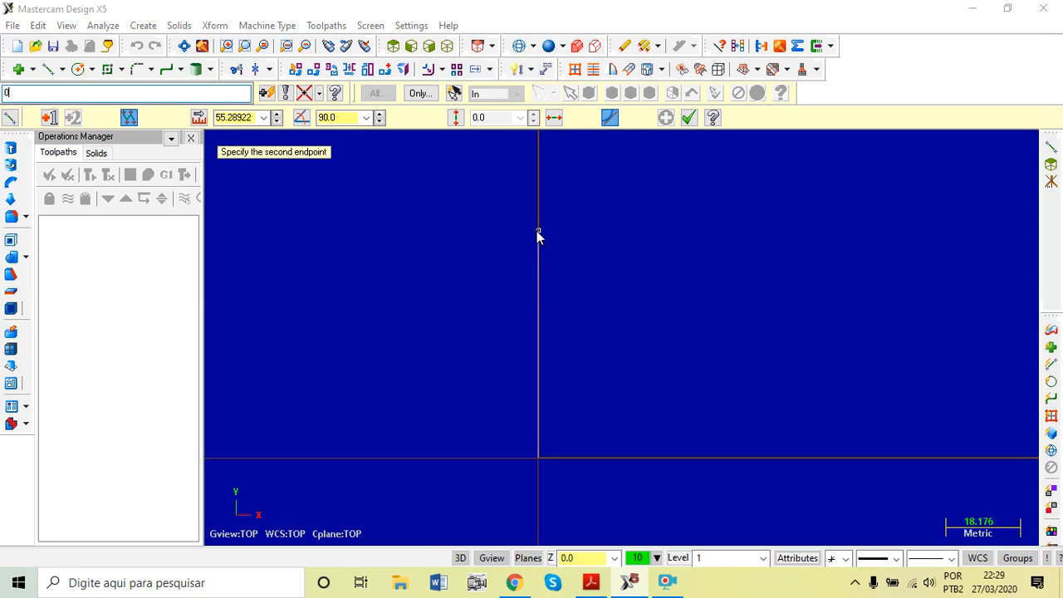
type(",80")
key("Return")
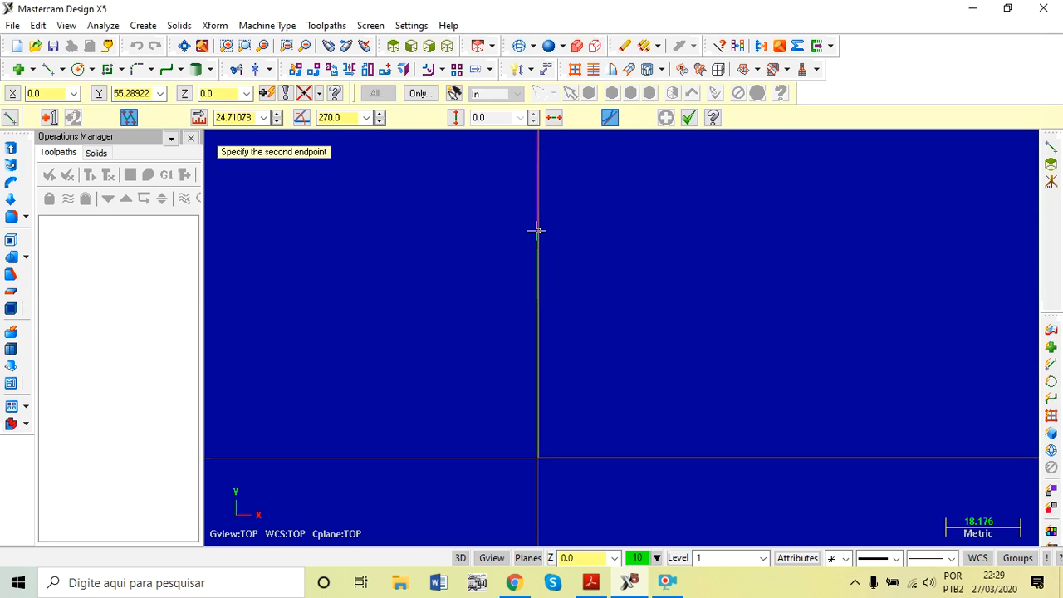
Continue the line chain through 60,80 and 60,0 back to 0,0 to close the 60 by 80 mm rectangle.
scroll(374, 287, "down", 6)
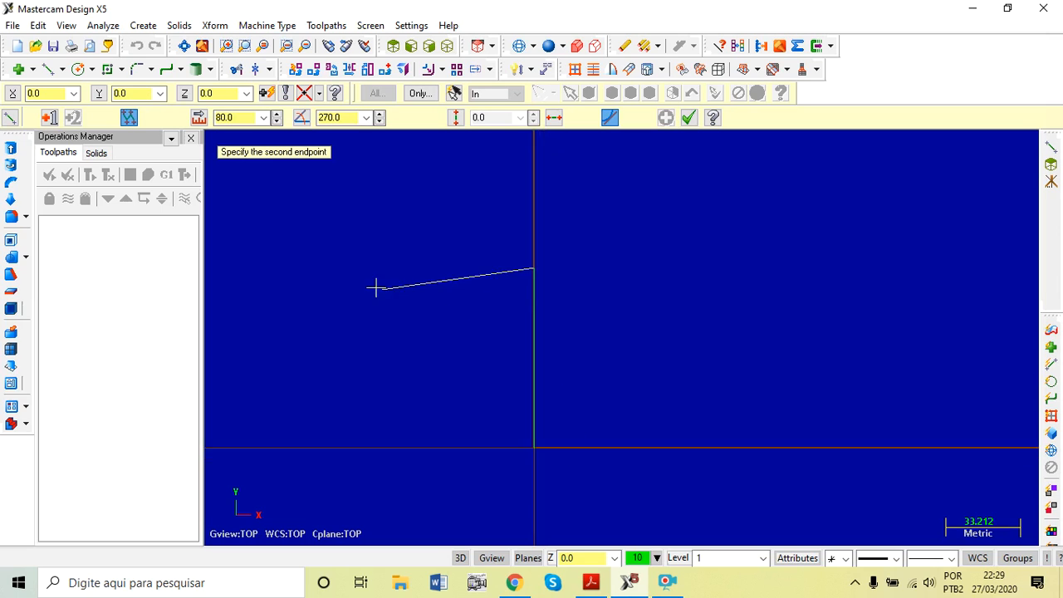
scroll(534, 268, "up", 7)
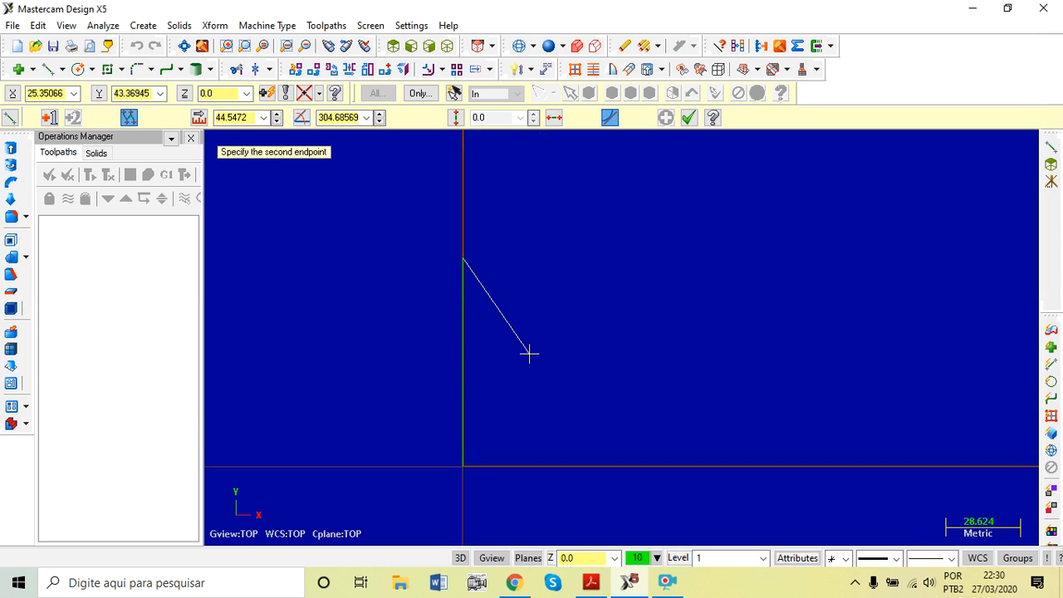
type("60,80")
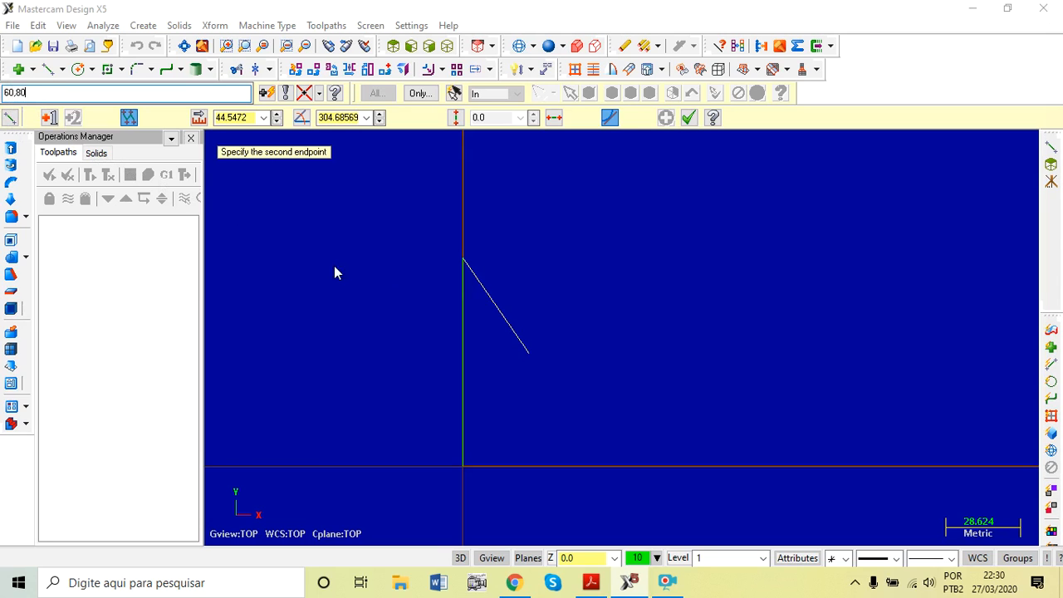
key("Return")
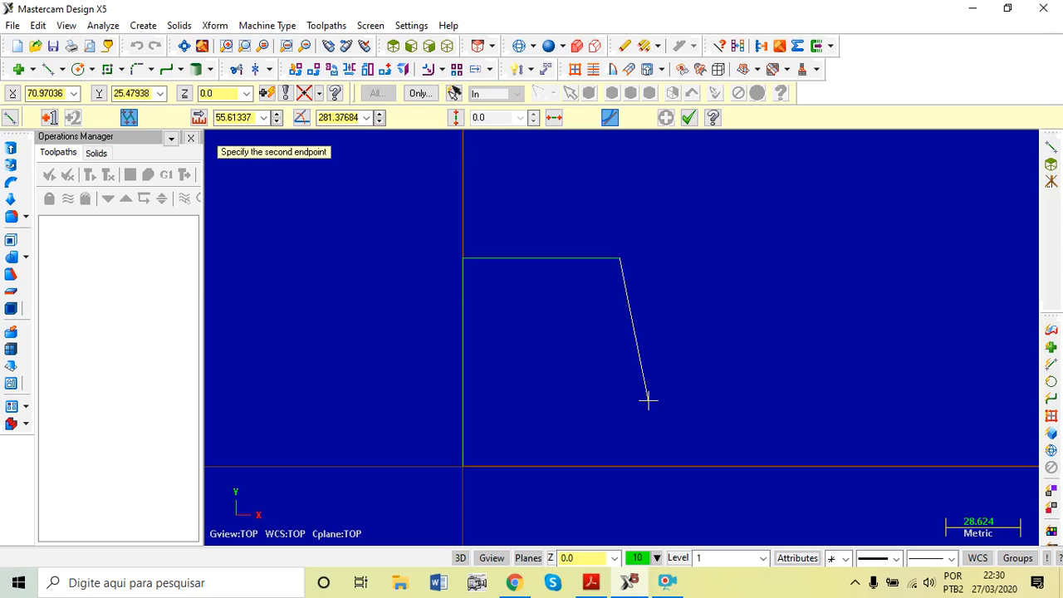
type("60")
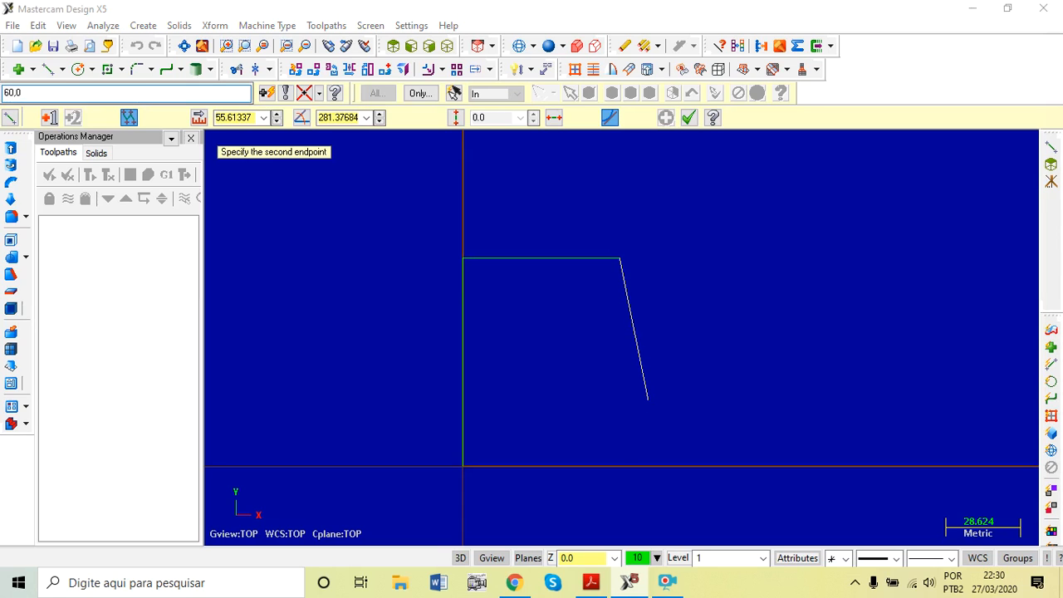
key("Return")
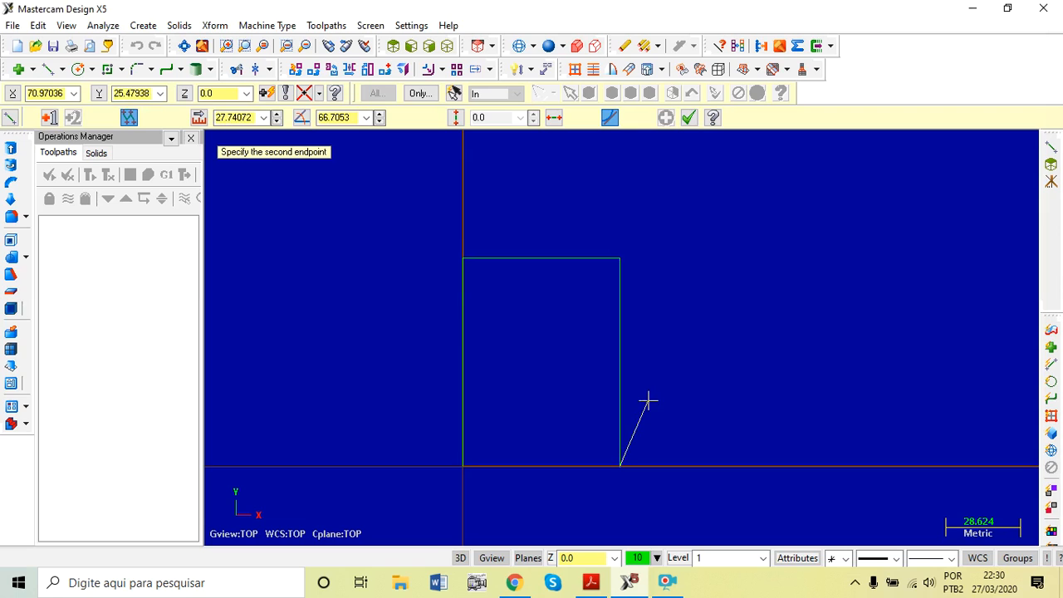
type("0")
key("Return")
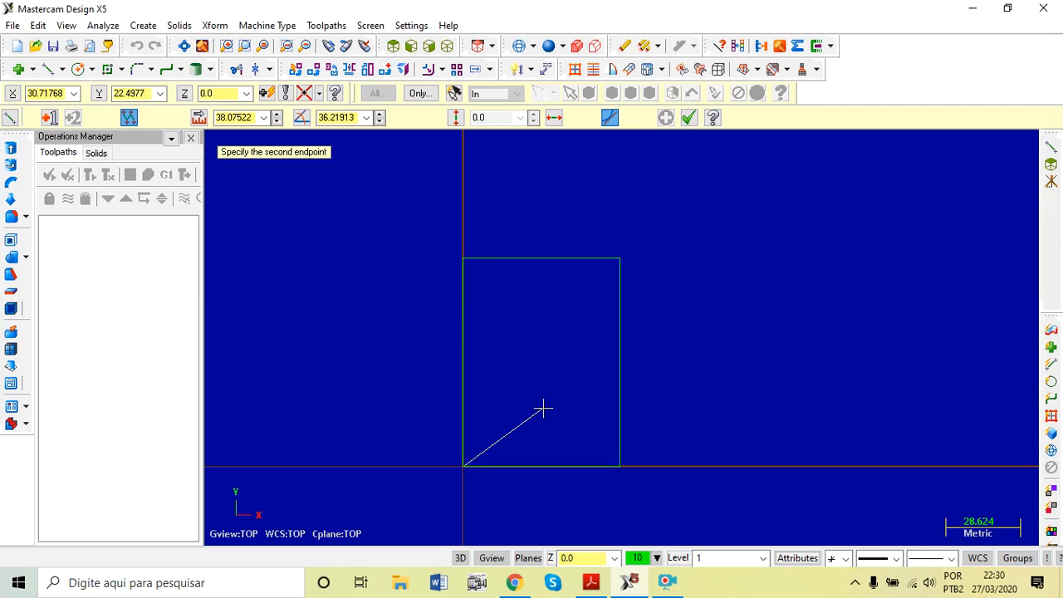
left_click(689, 118)
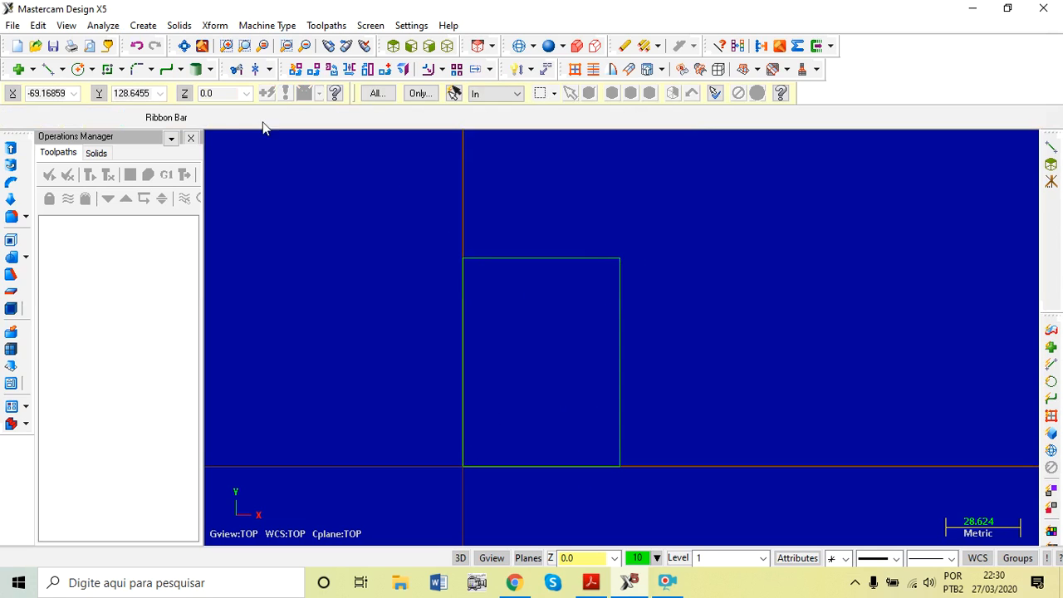
Chamfer the rectangle's lower-right corner using 2 Distances, 15 mm along the bottom line and 20 mm along the right line.
left_click(148, 71)
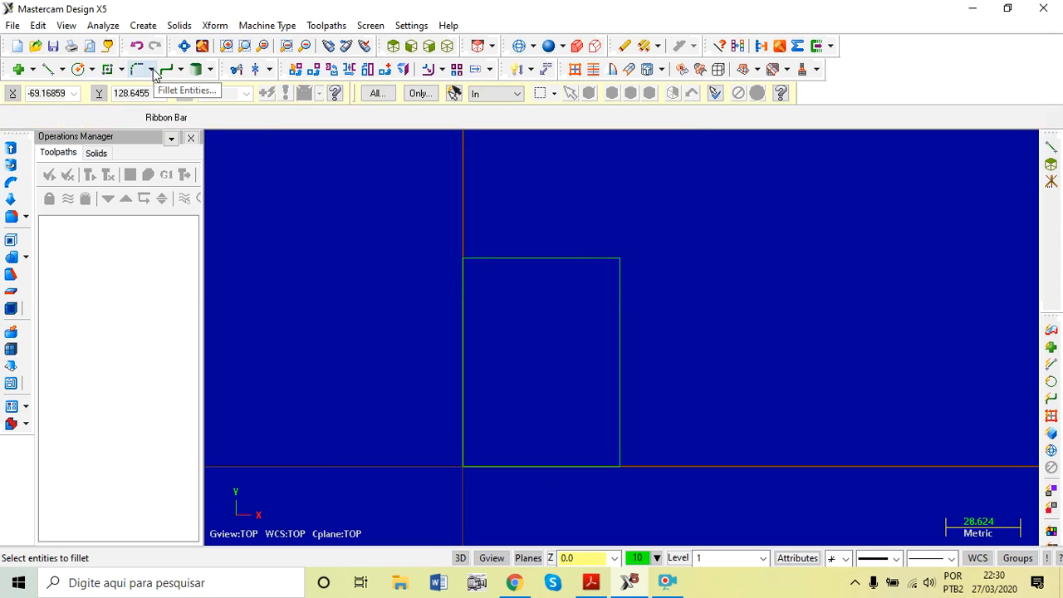
left_click(151, 71)
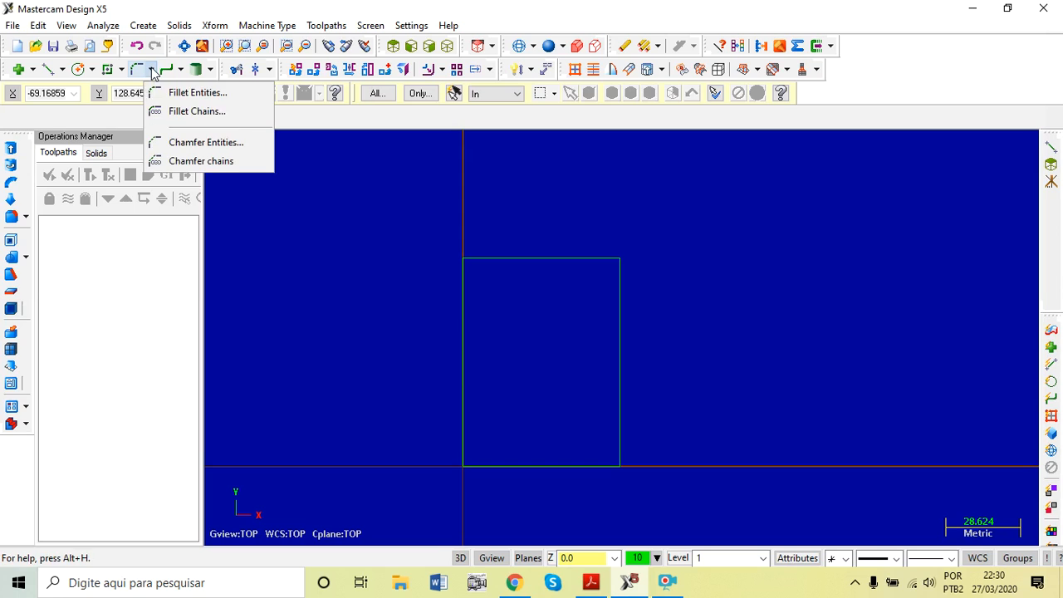
left_click(191, 143)
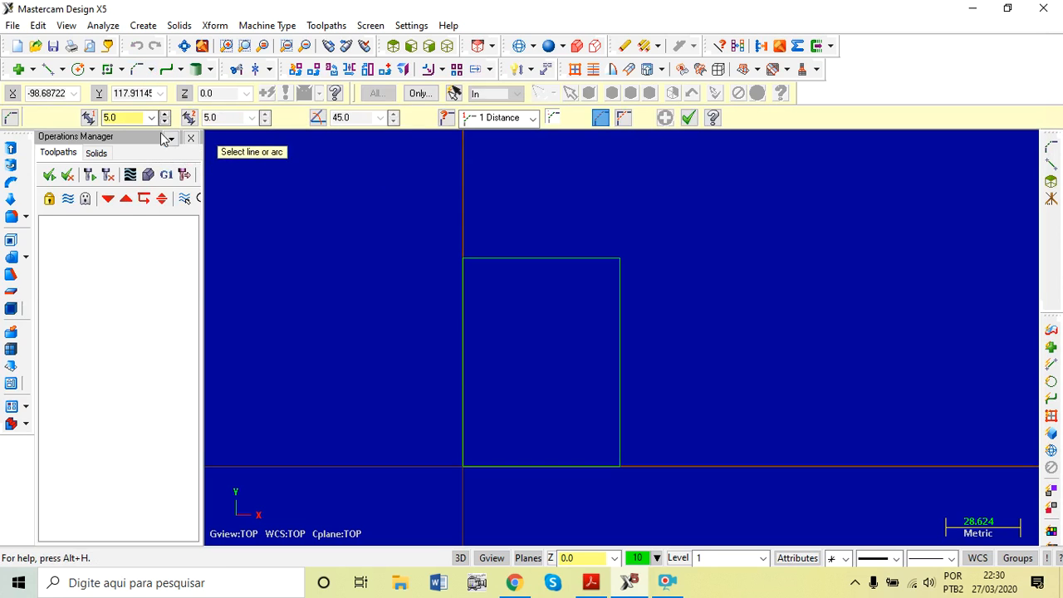
left_click(532, 117)
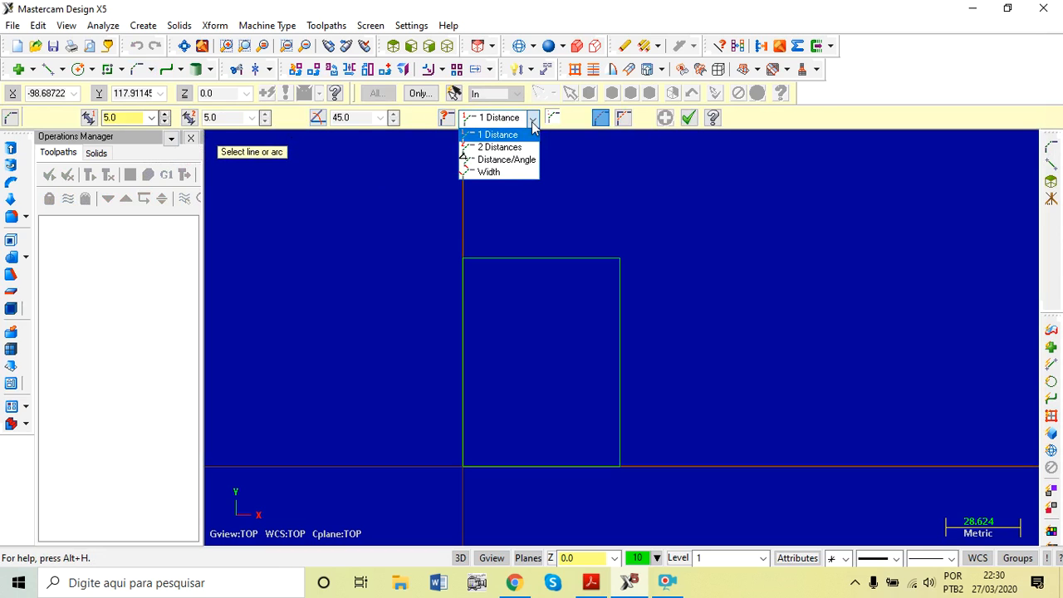
left_click(498, 147)
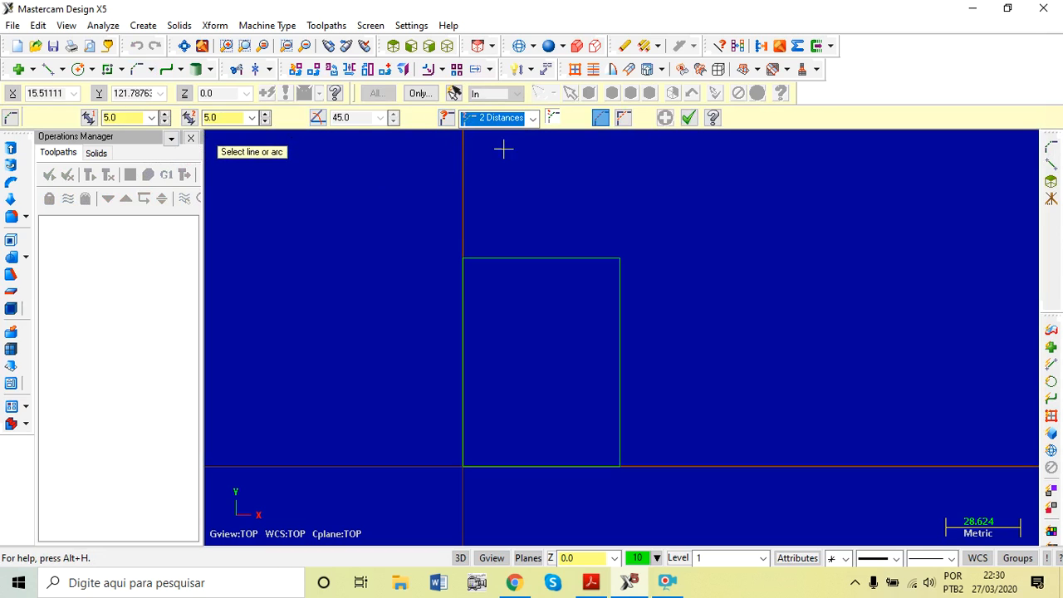
double_click(123, 117)
type("15")
double_click(223, 119)
type("20")
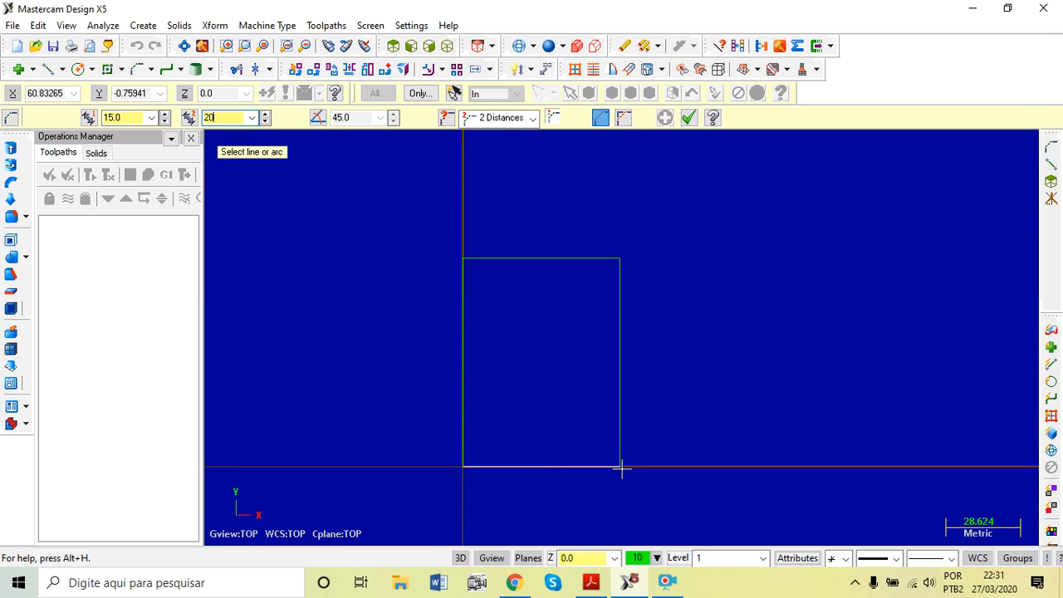
left_click(557, 467)
left_click(617, 384)
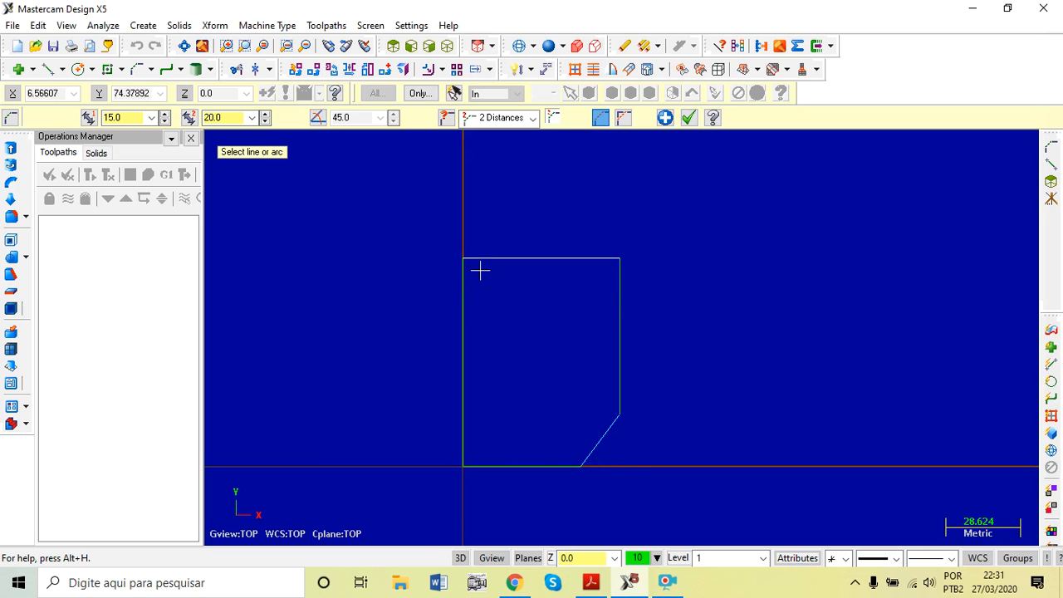
Fillet the rectangle's upper-left corner with a 20 mm radius.
left_click(150, 69)
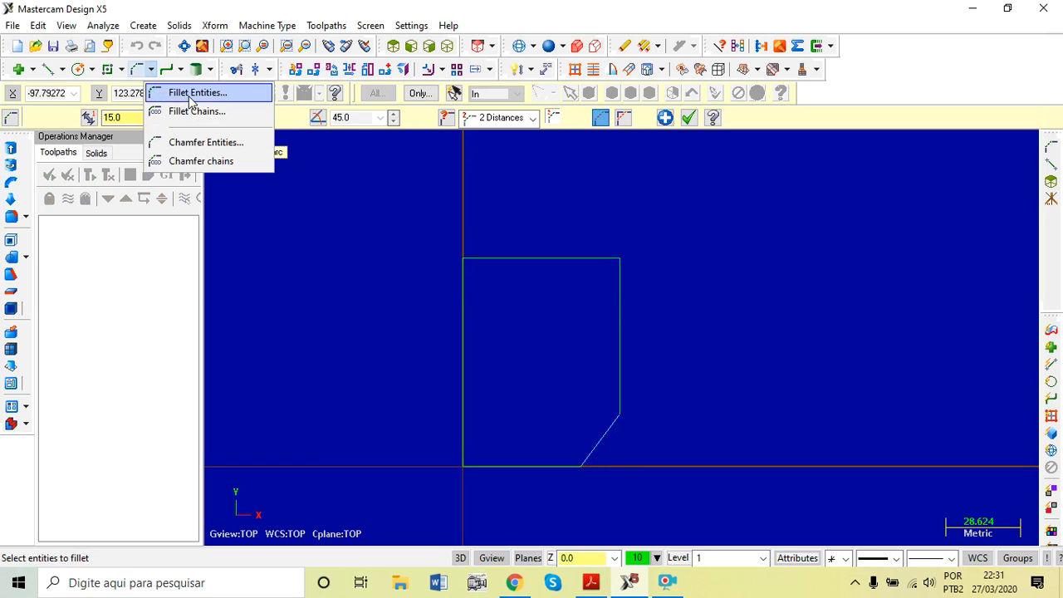
left_click(195, 93)
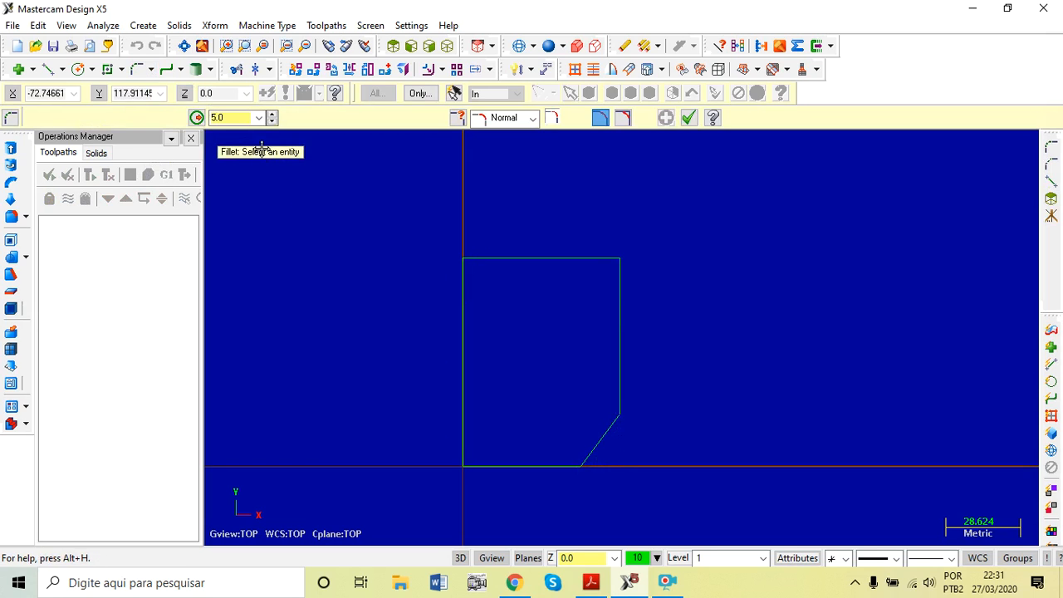
type("20.0")
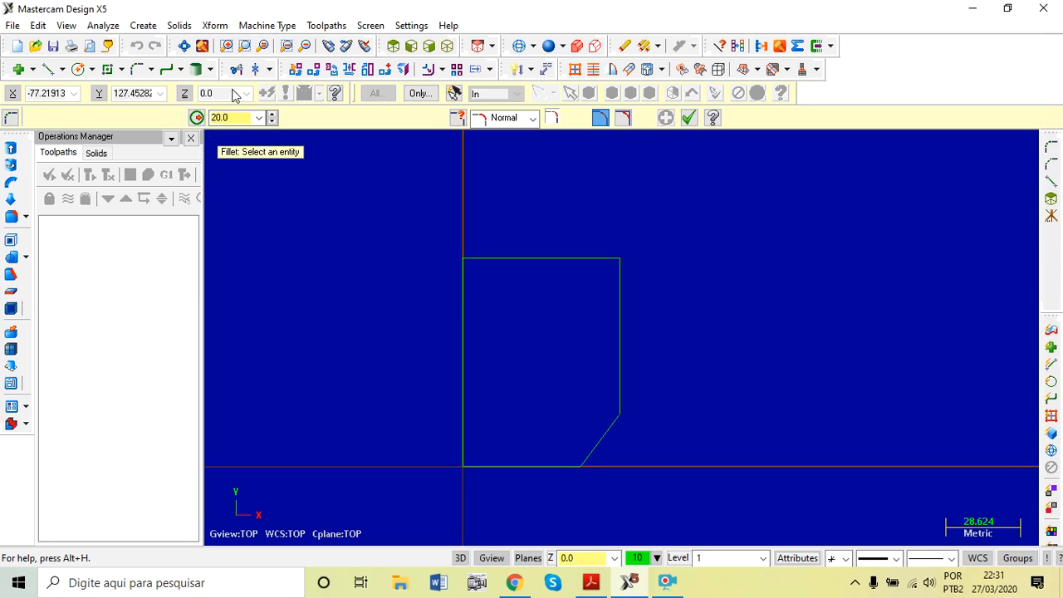
left_click(523, 259)
left_click(484, 320)
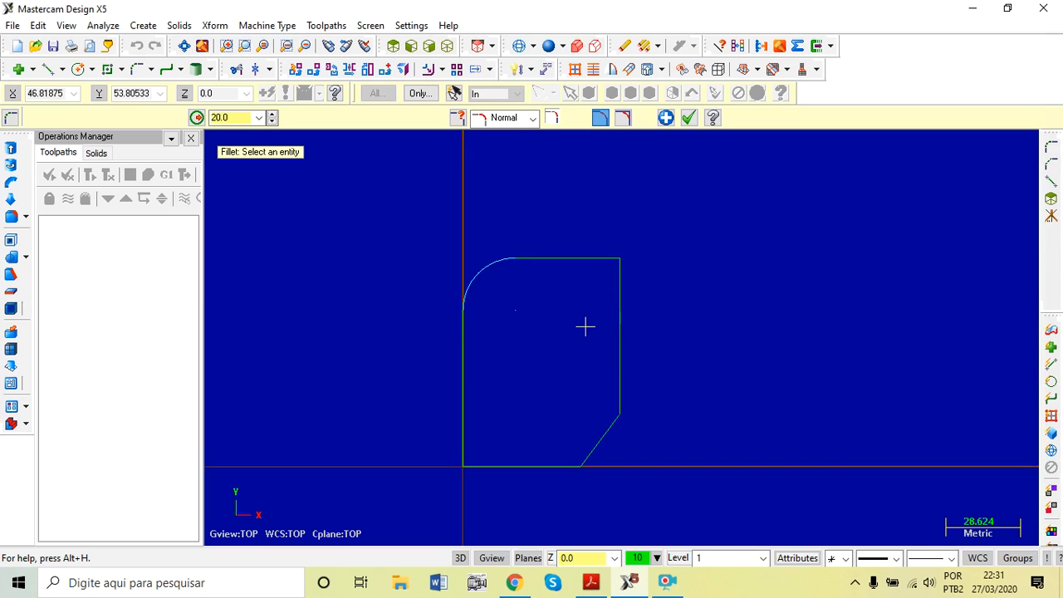
left_click(688, 118)
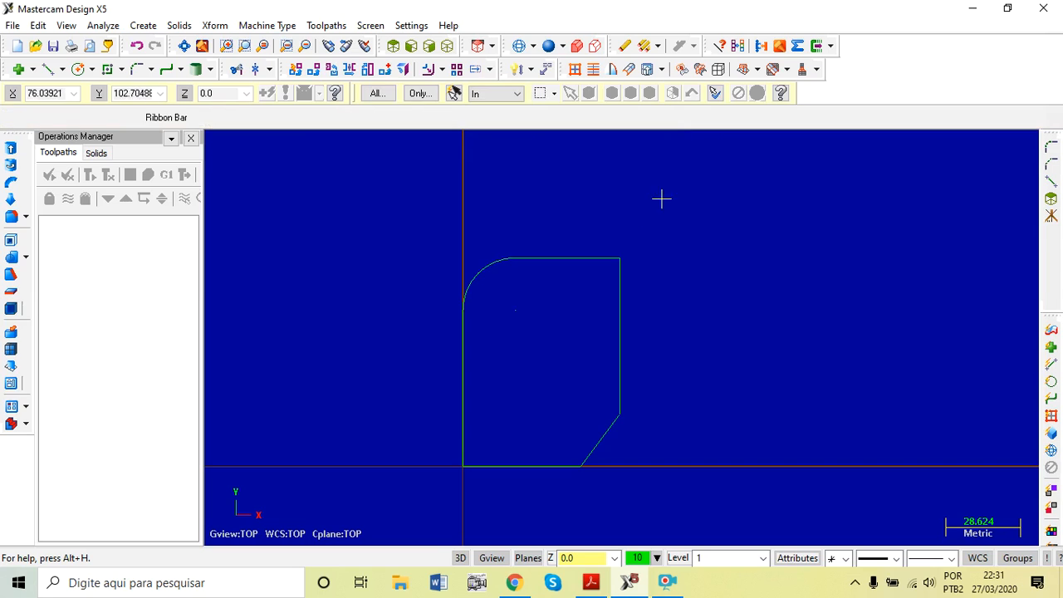
Draw a circle centered at 30,40 inside the profile with a 15 mm diameter.
left_click(78, 69)
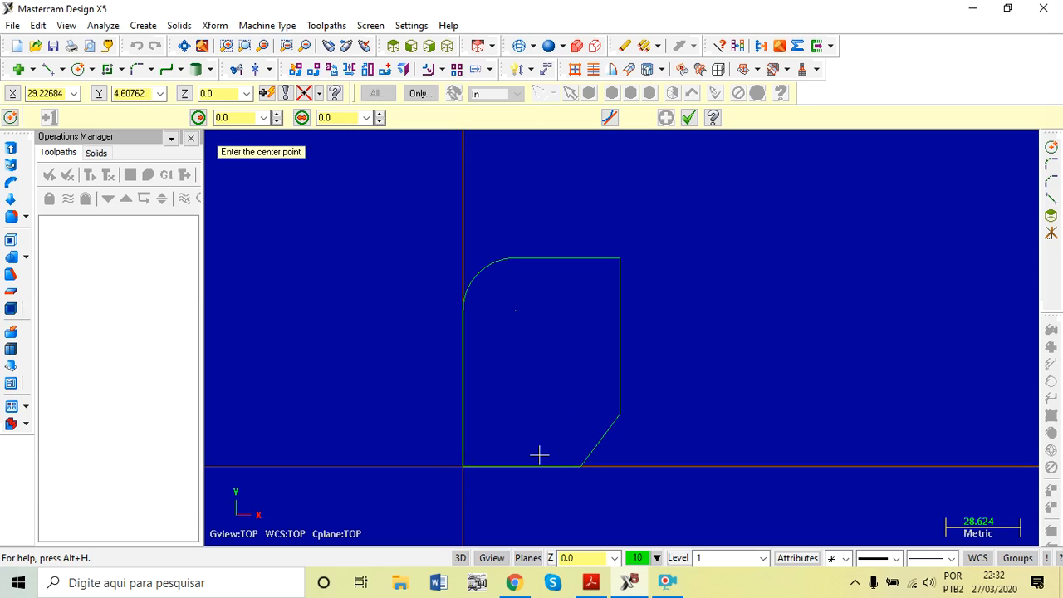
type("30,40")
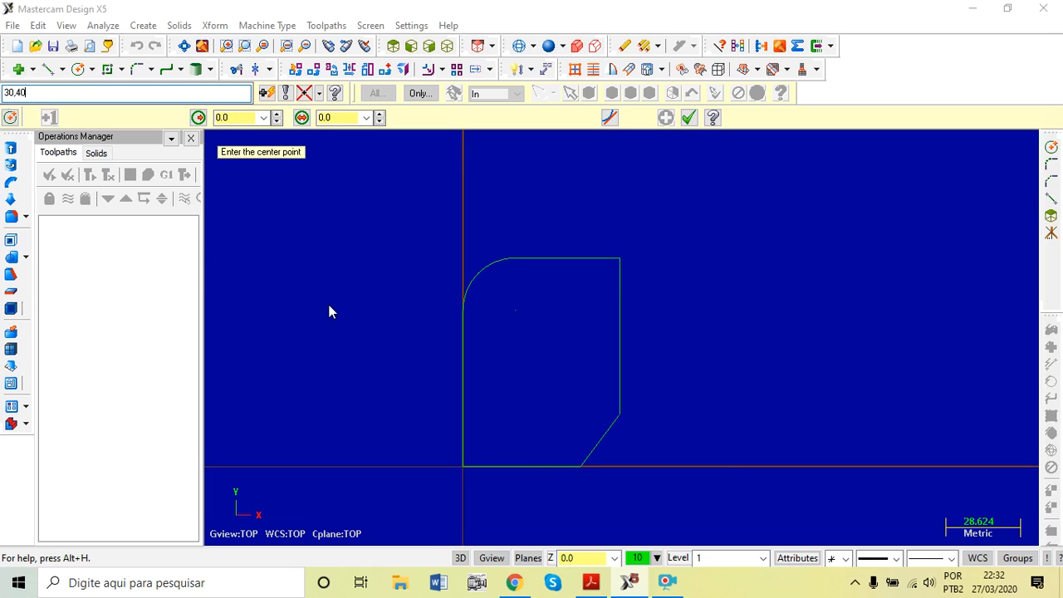
key("Return")
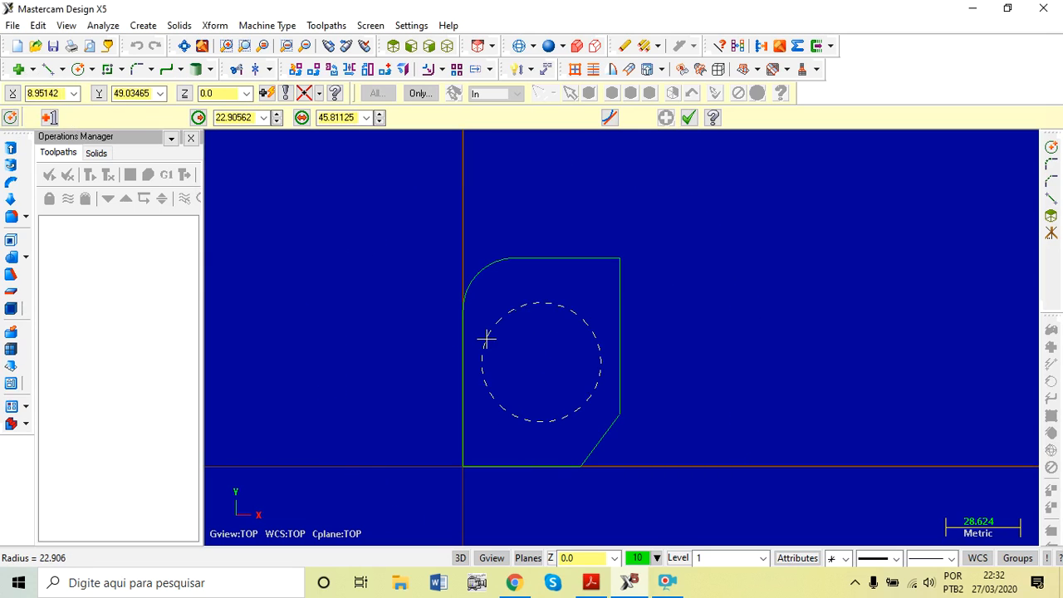
left_click(486, 336)
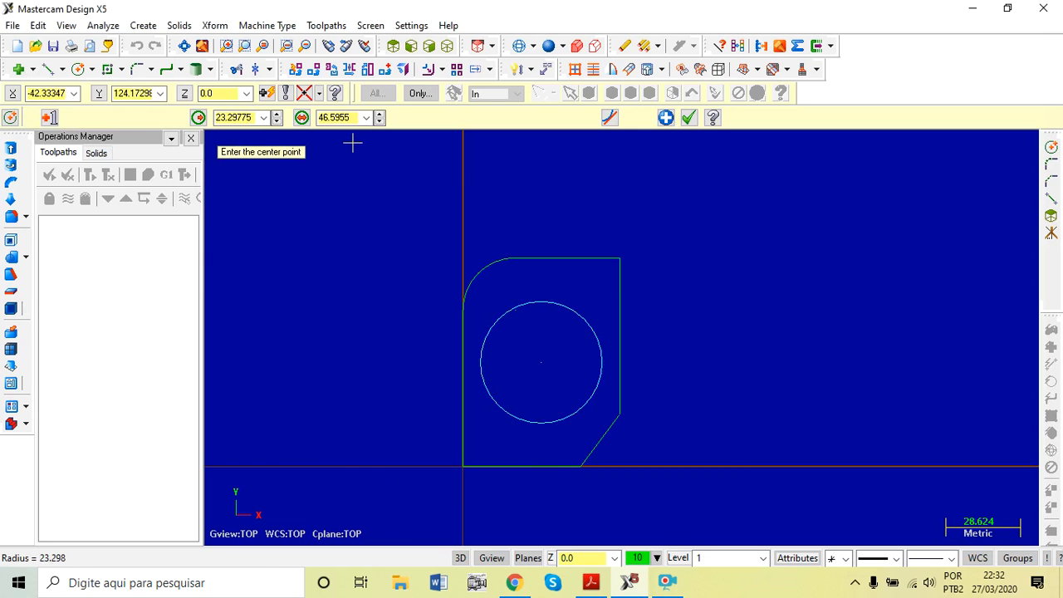
left_click(347, 117)
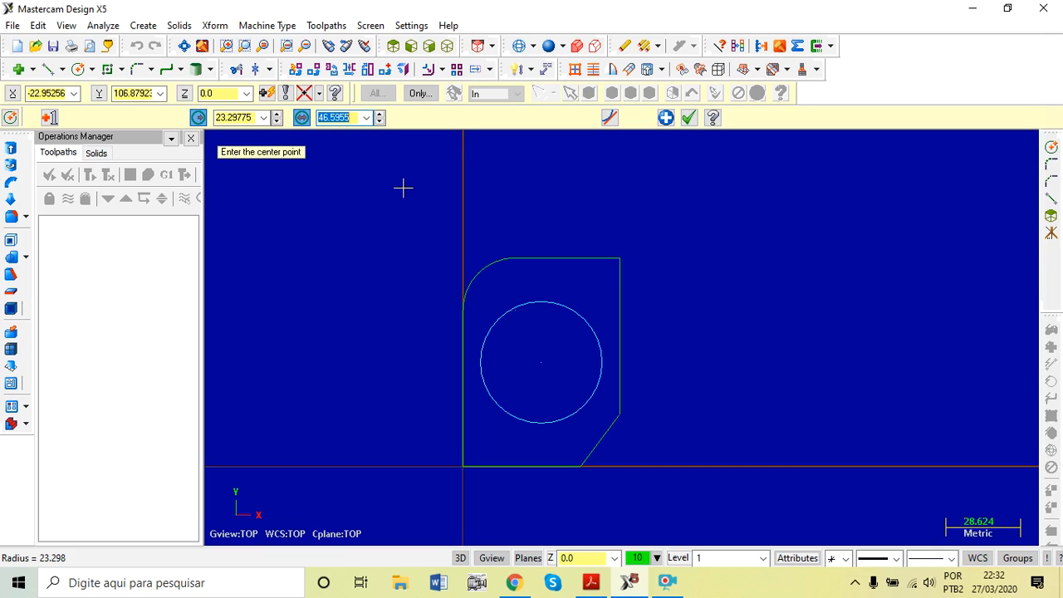
type("15")
key("Return")
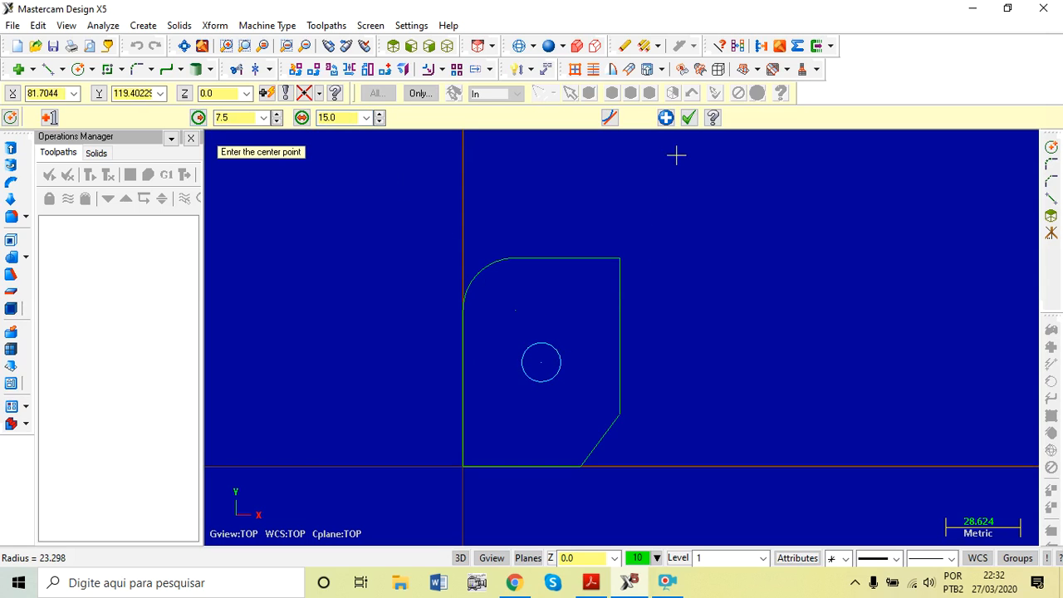
left_click(689, 118)
scroll(540, 442, "up", 2)
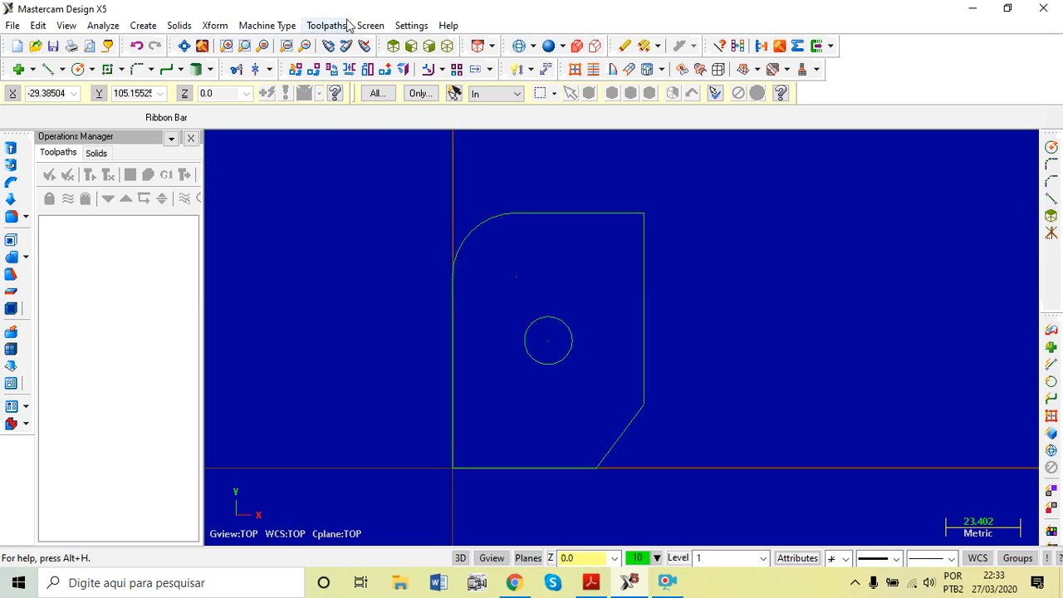
Set the machine type to the default Mill for machining the part.
left_click(268, 26)
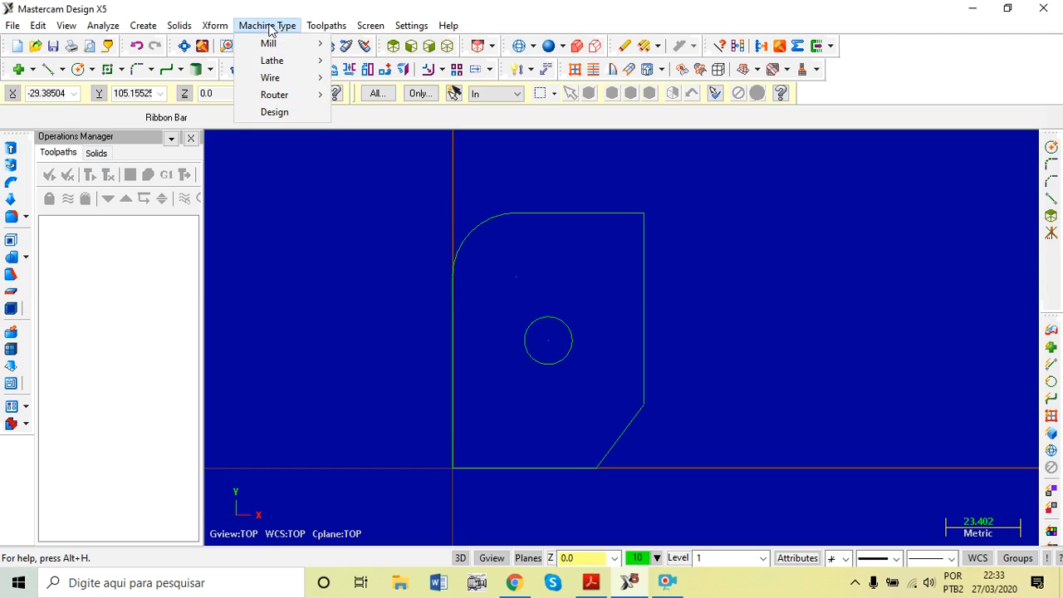
mouse_move(270, 43)
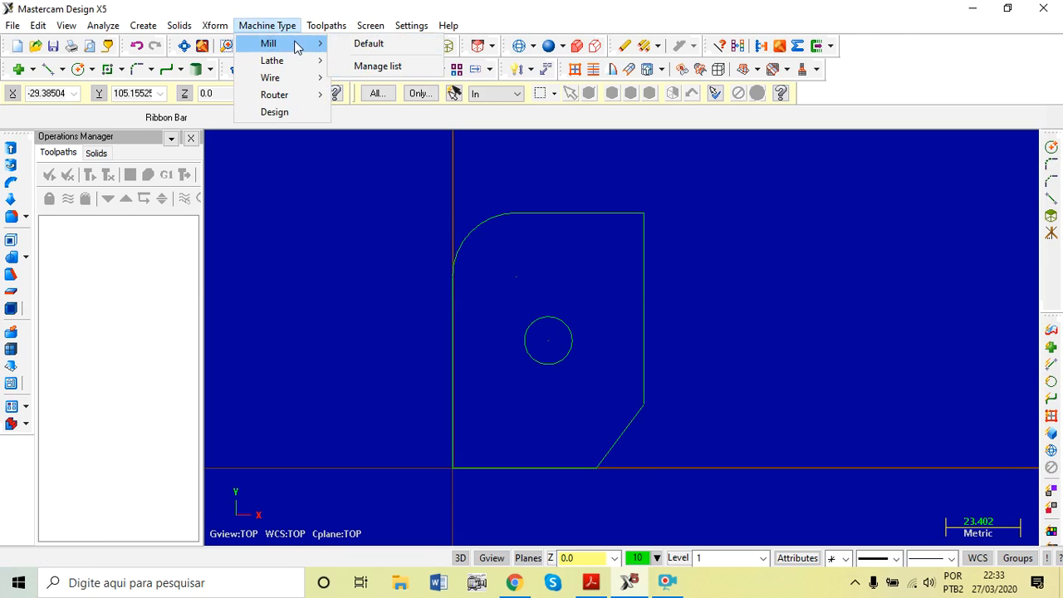
left_click(376, 46)
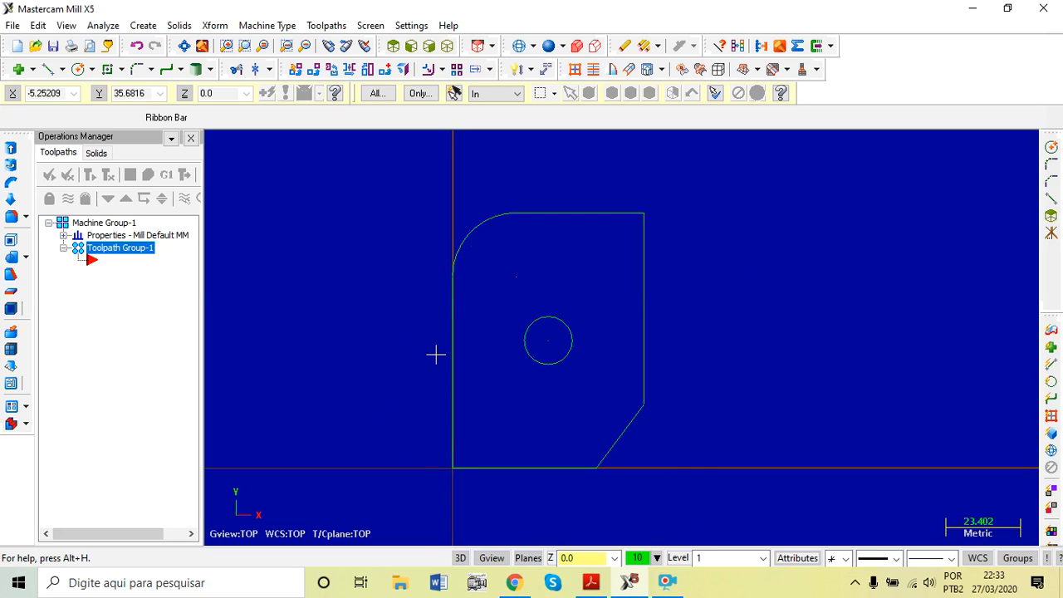
Define rectangular stock from all entities in the stock setup, with a Z thickness of 15 mm and a stock origin Z of 1.
left_click(64, 236)
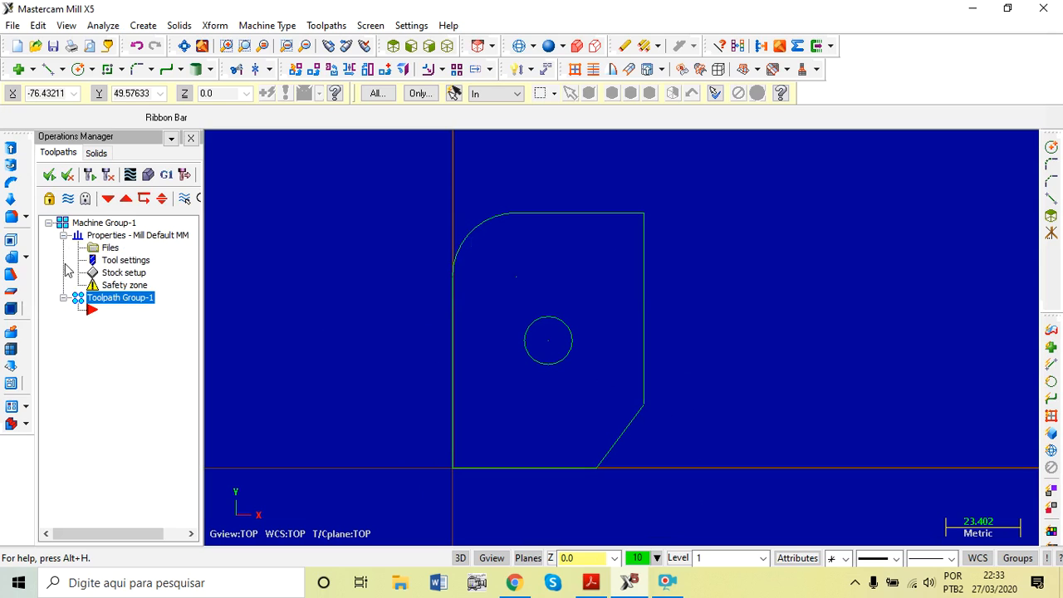
left_click(123, 274)
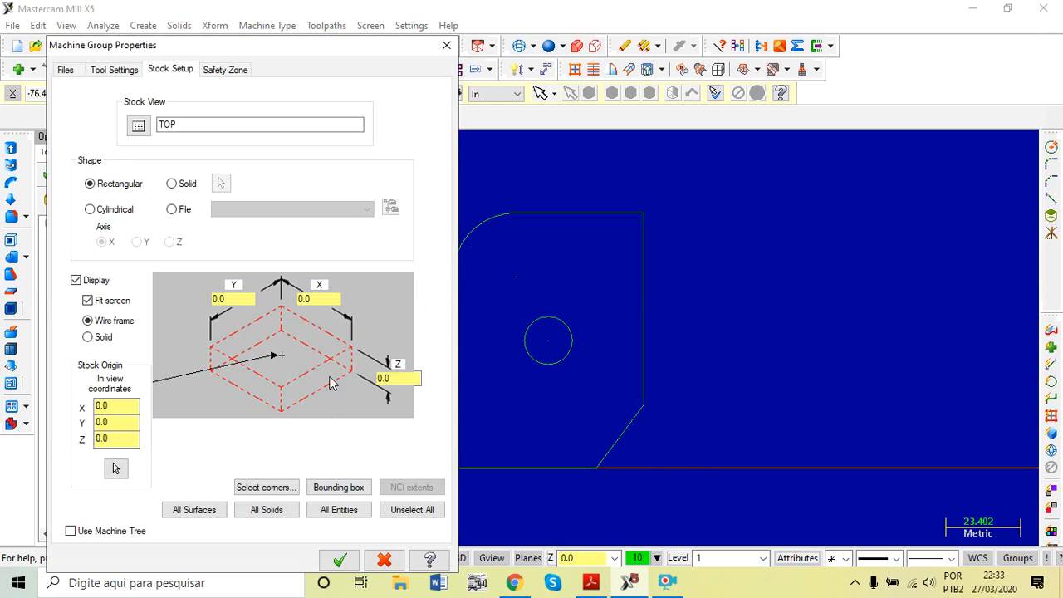
left_click(345, 511)
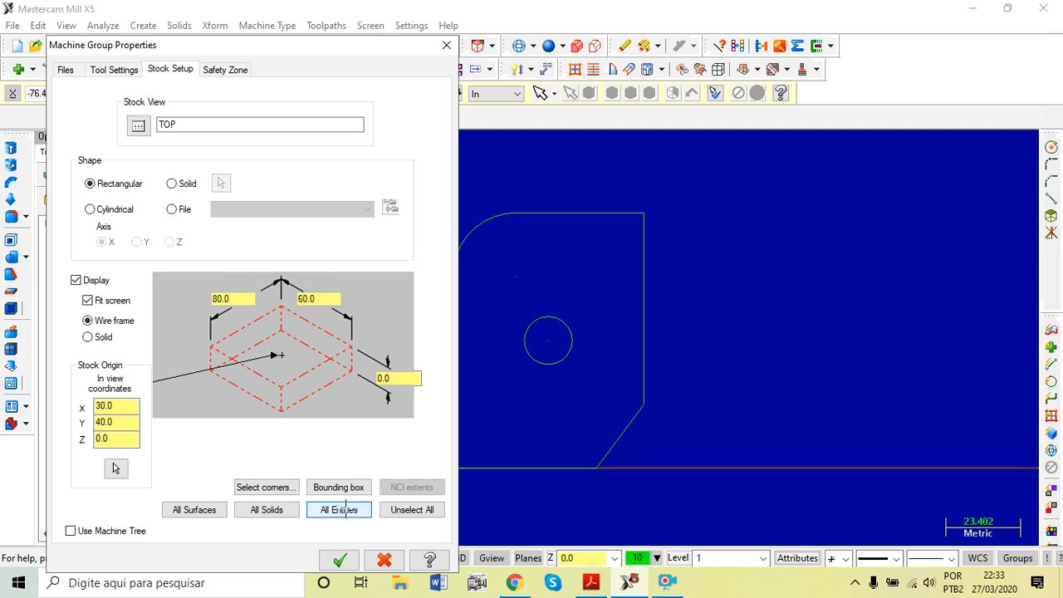
left_click(220, 298)
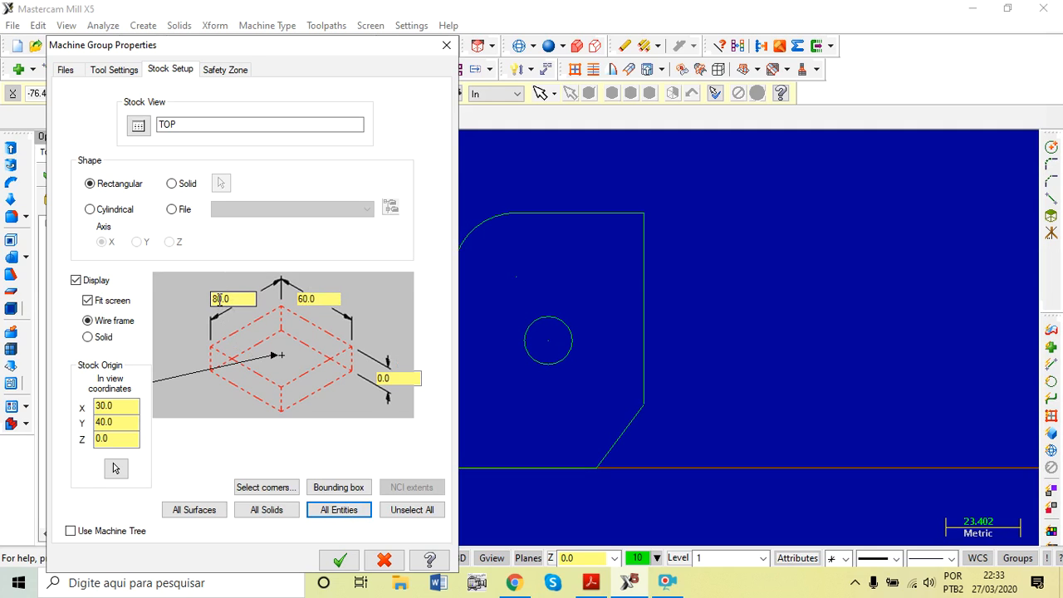
left_click(403, 378)
left_click_drag(400, 378, 374, 380)
type("15")
key("Tab")
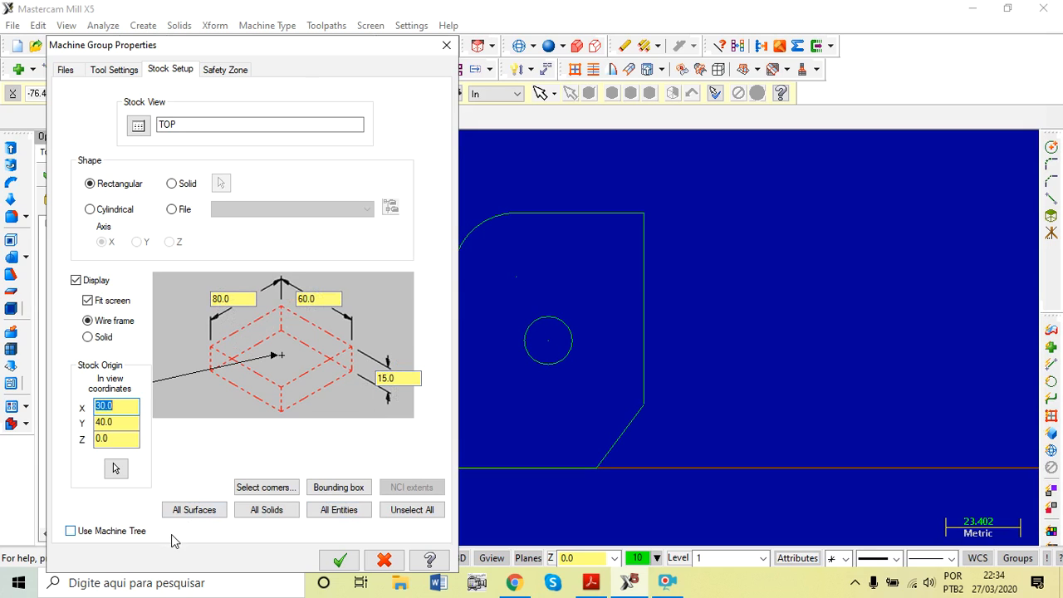
left_click_drag(116, 440, 88, 442)
left_click(339, 562)
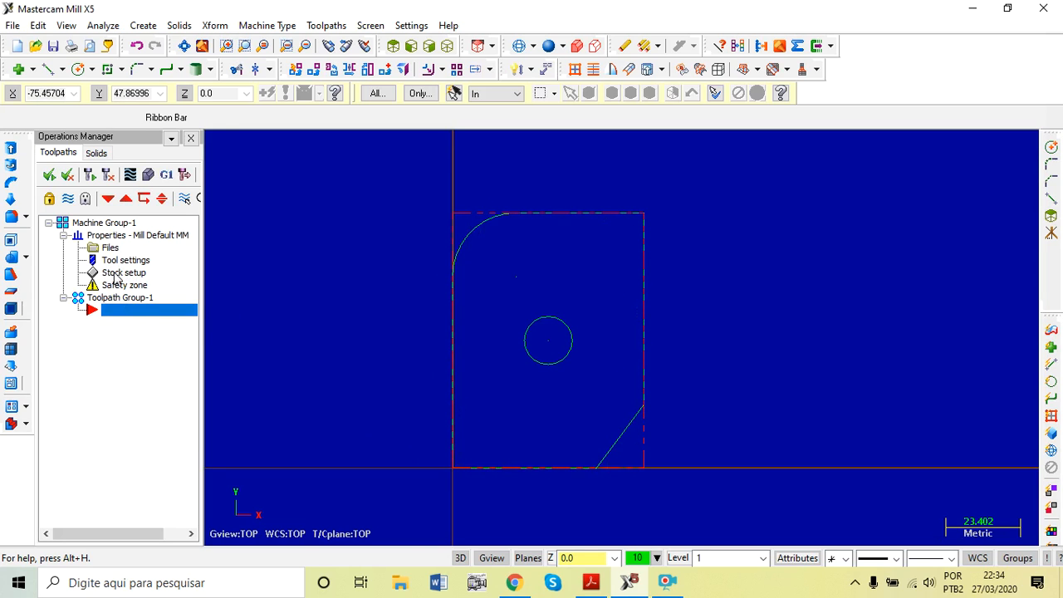
Enlarge the stock to 85 mm in Y and 65 mm in X.
left_click(115, 275)
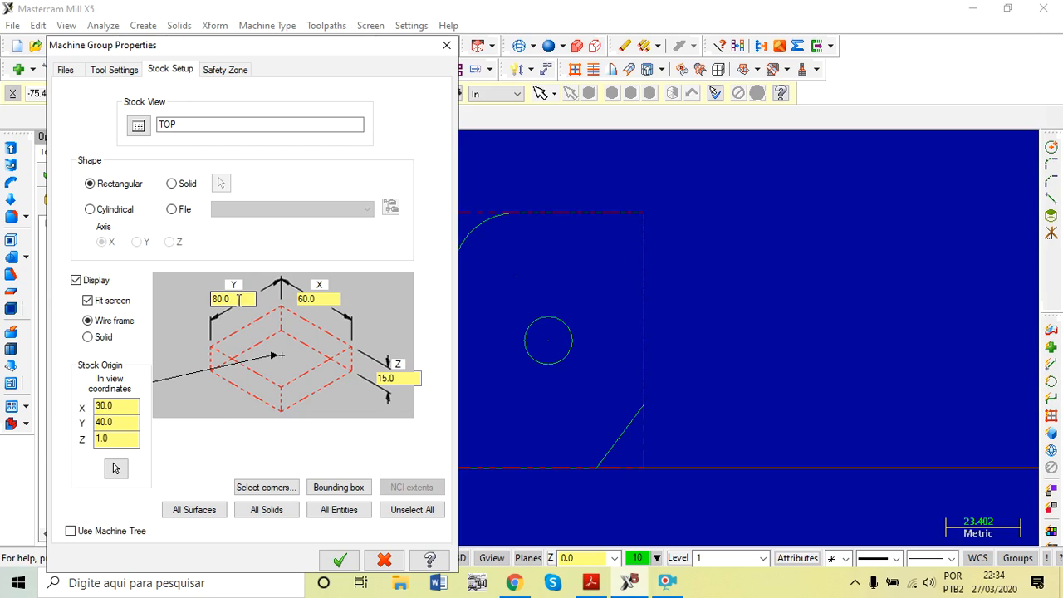
double_click(236, 297)
type("85")
left_click(319, 300)
double_click(319, 300)
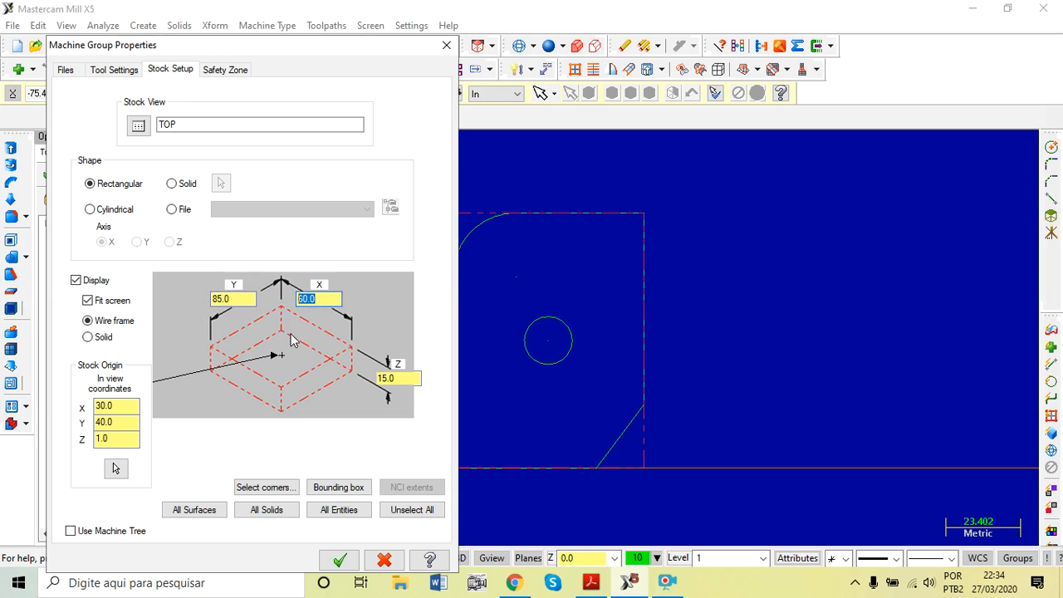
type("65")
key("Tab")
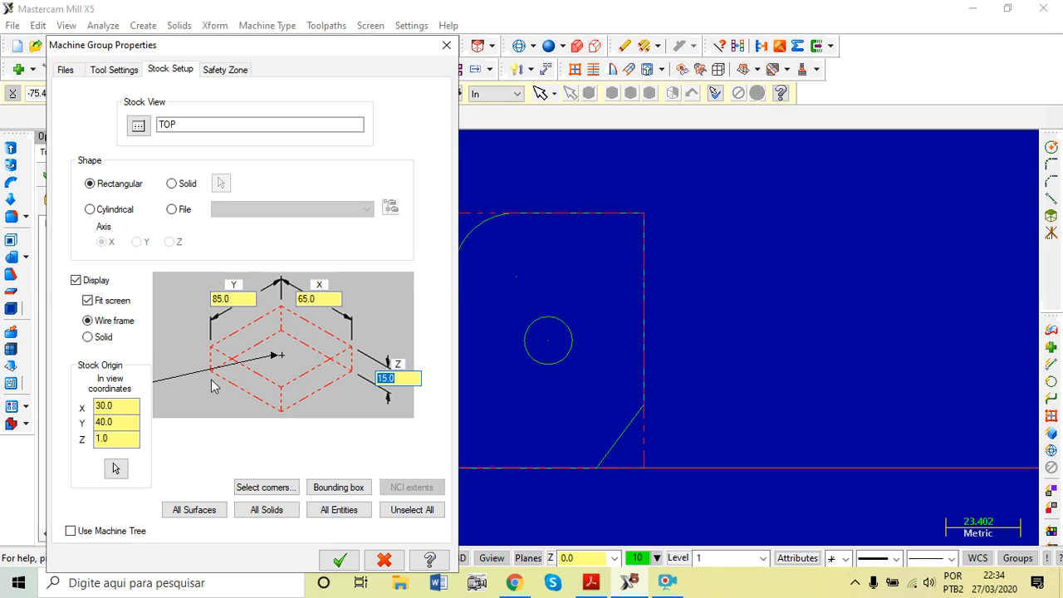
left_click(343, 563)
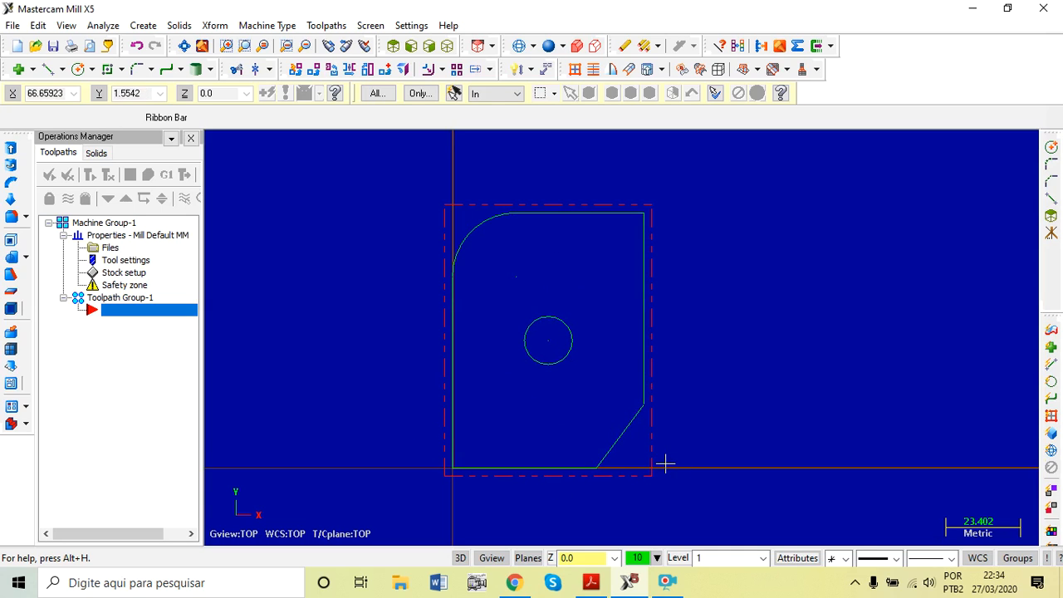
Inspect the stock boundary around the part in isometric view, and return to the Top view.
left_click(447, 46)
scroll(477, 218, "down", 2)
scroll(563, 415, "up", 2)
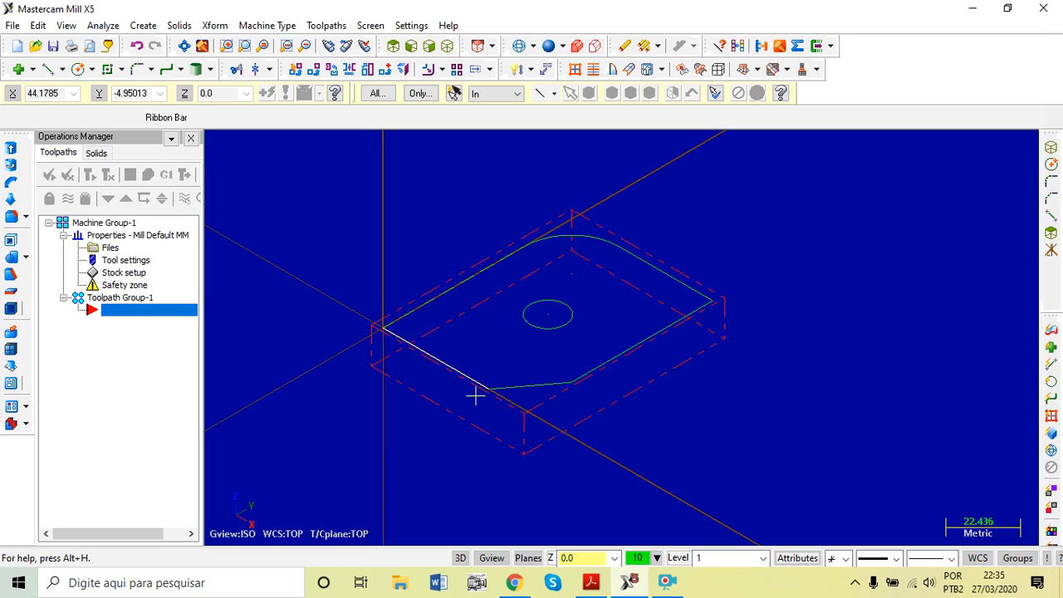
left_click(394, 45)
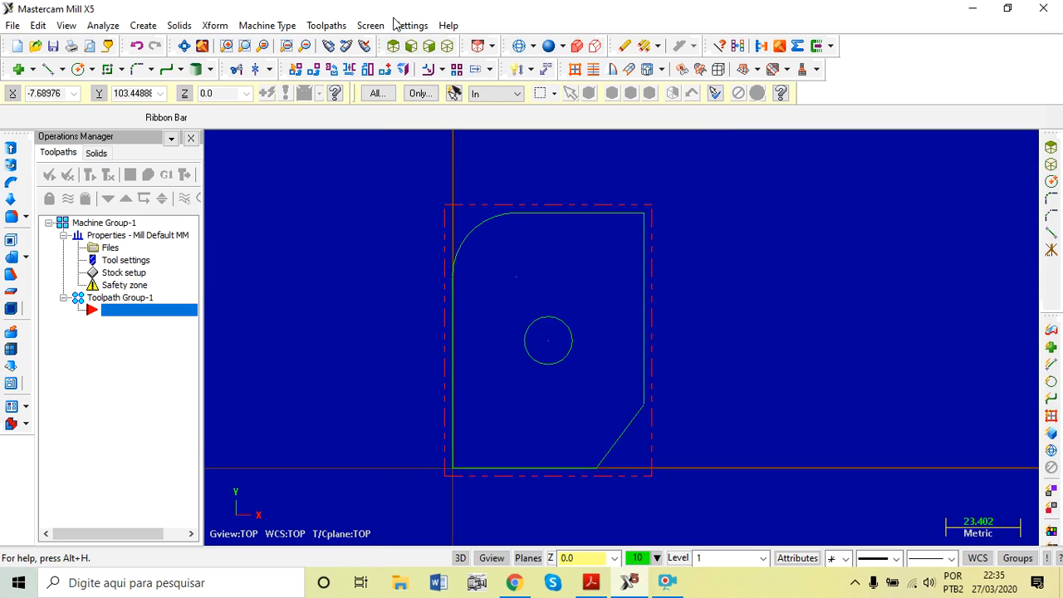
Start a Face toolpath, enter the new NC name and use the defined stock as its boundary.
left_click(326, 25)
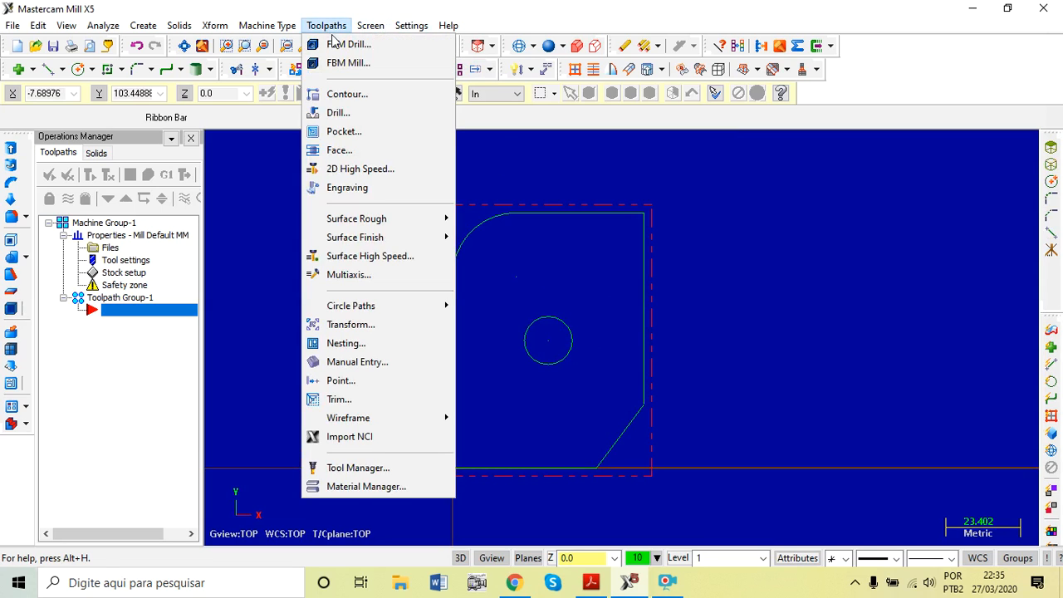
left_click(347, 153)
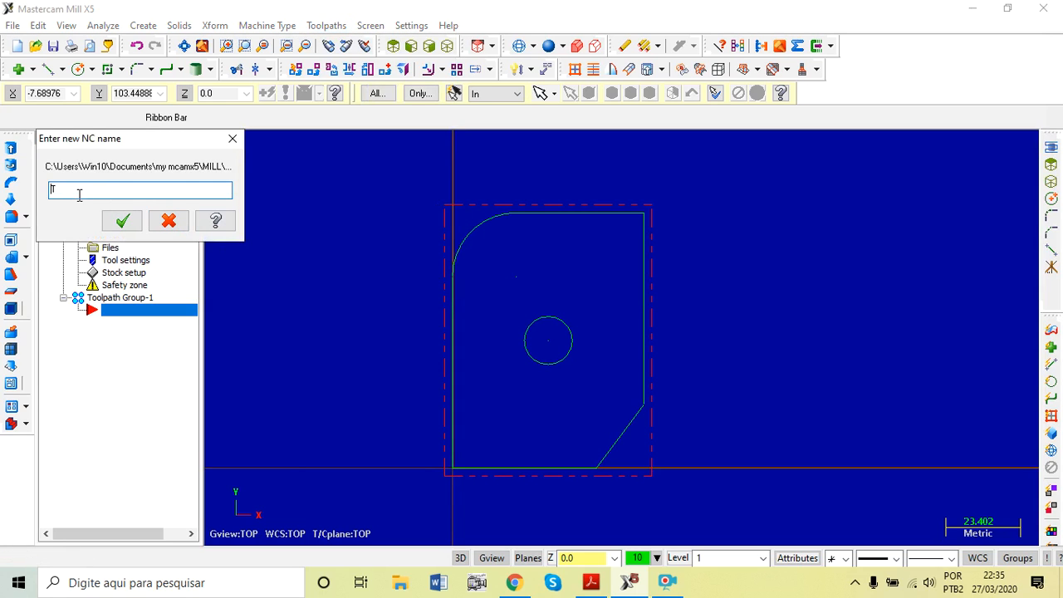
type("te")
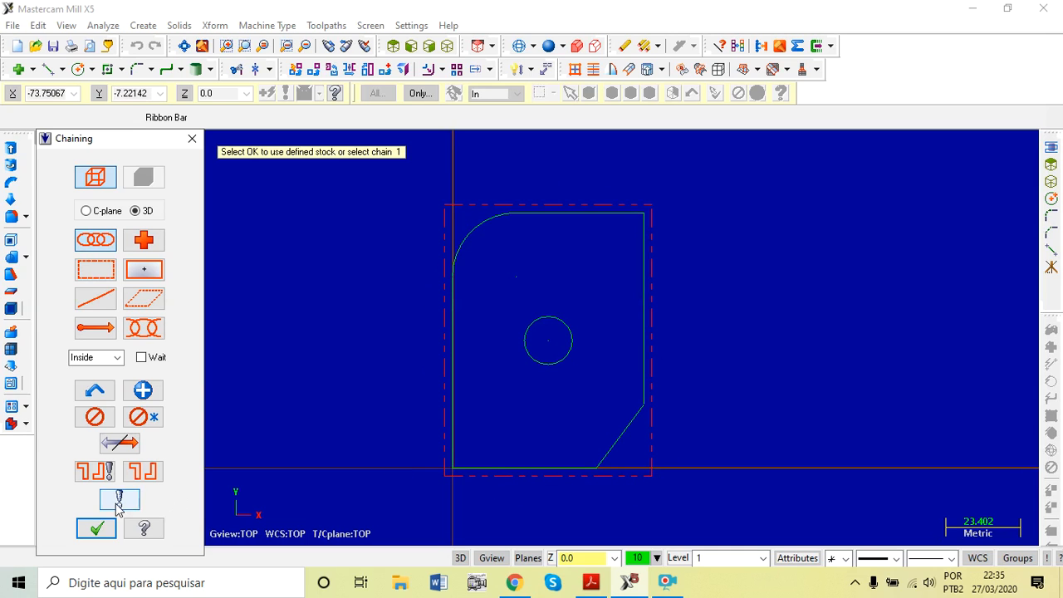
left_click(96, 527)
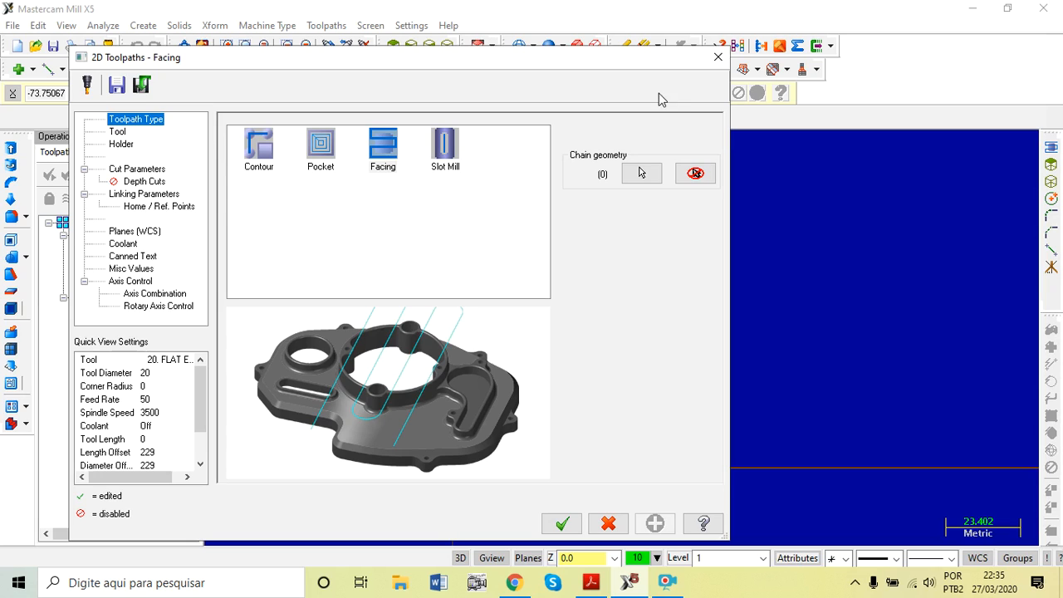
left_click(669, 583)
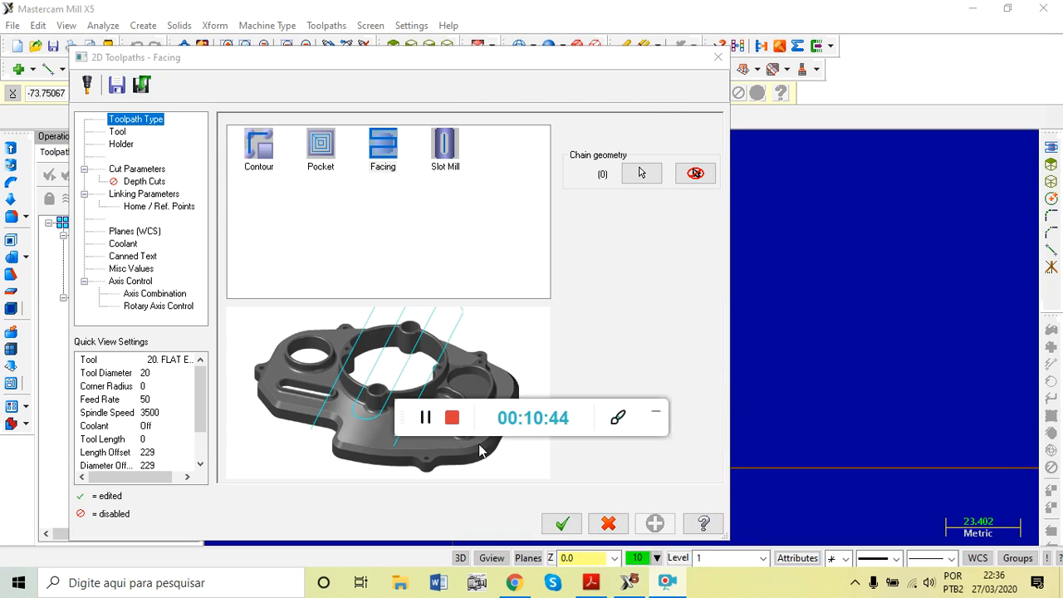
left_click(657, 412)
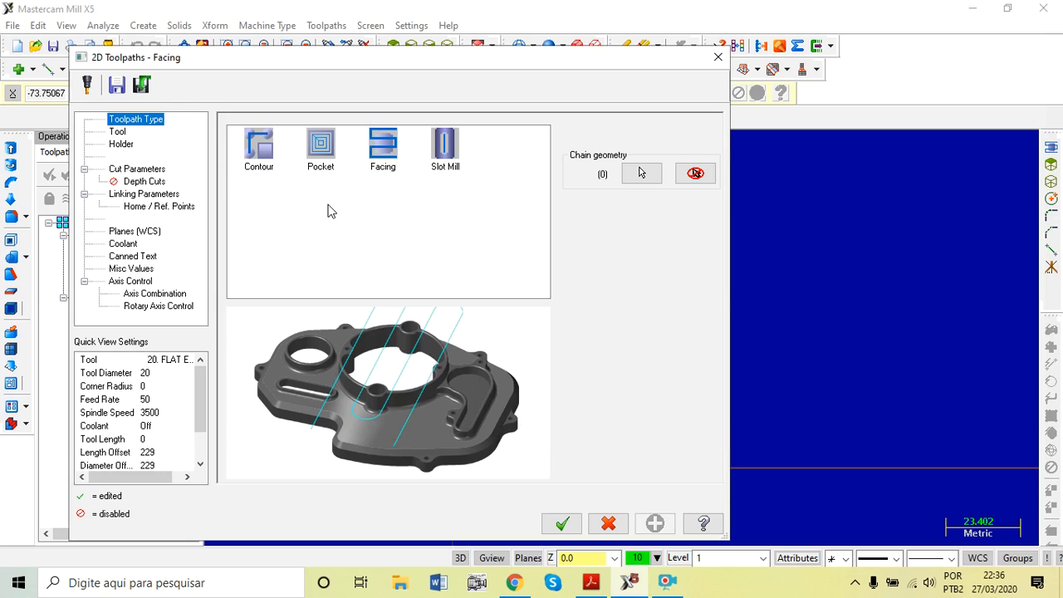
Create a new Face Mill tool for the facing operation with the default 37.5 mm diameter, 50 mm outside diameter and 45° taper angle.
left_click(117, 132)
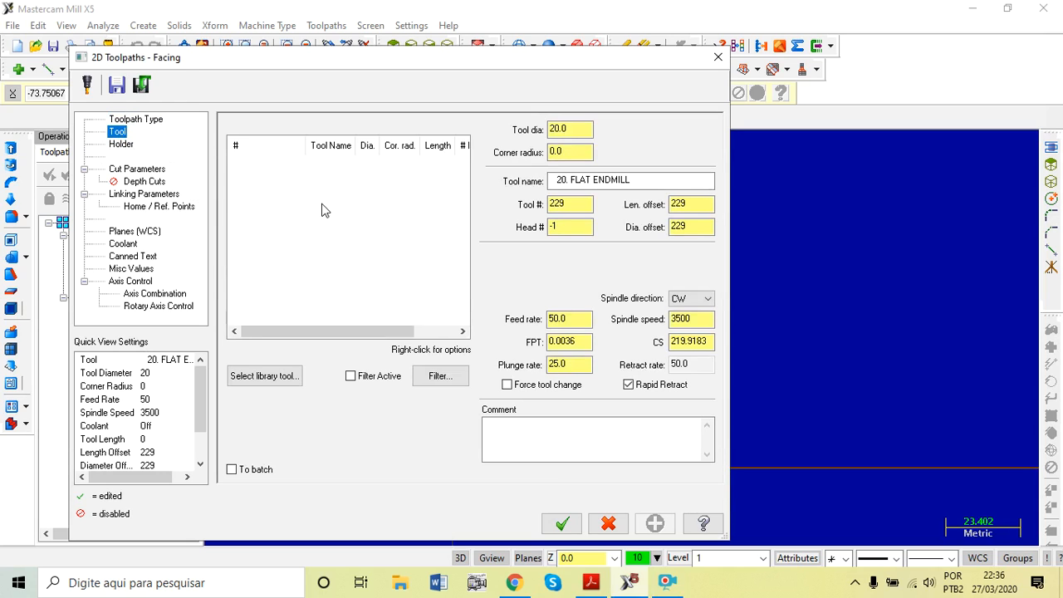
right_click(342, 217)
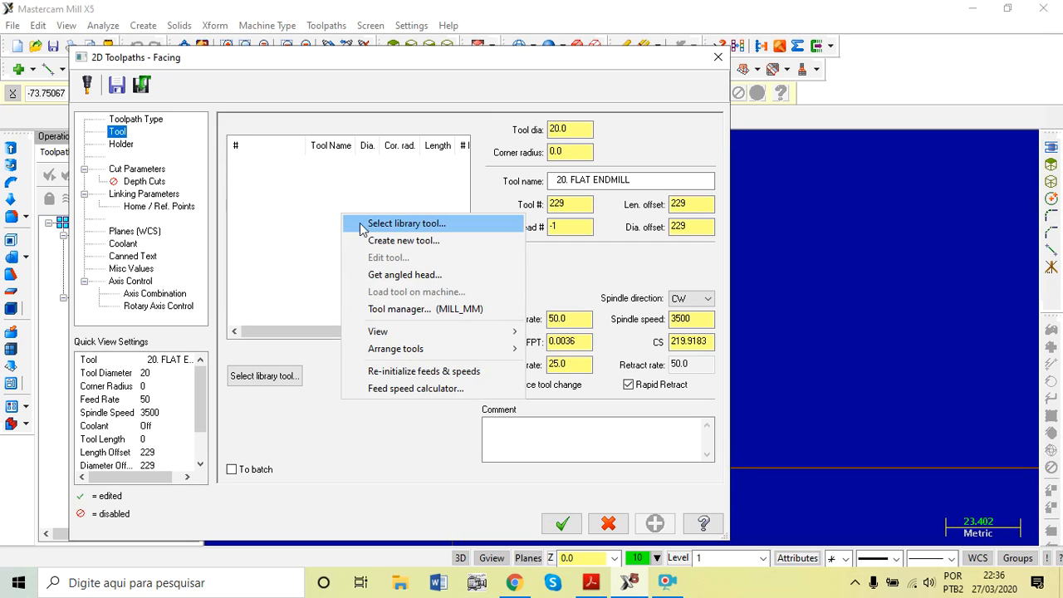
left_click(405, 241)
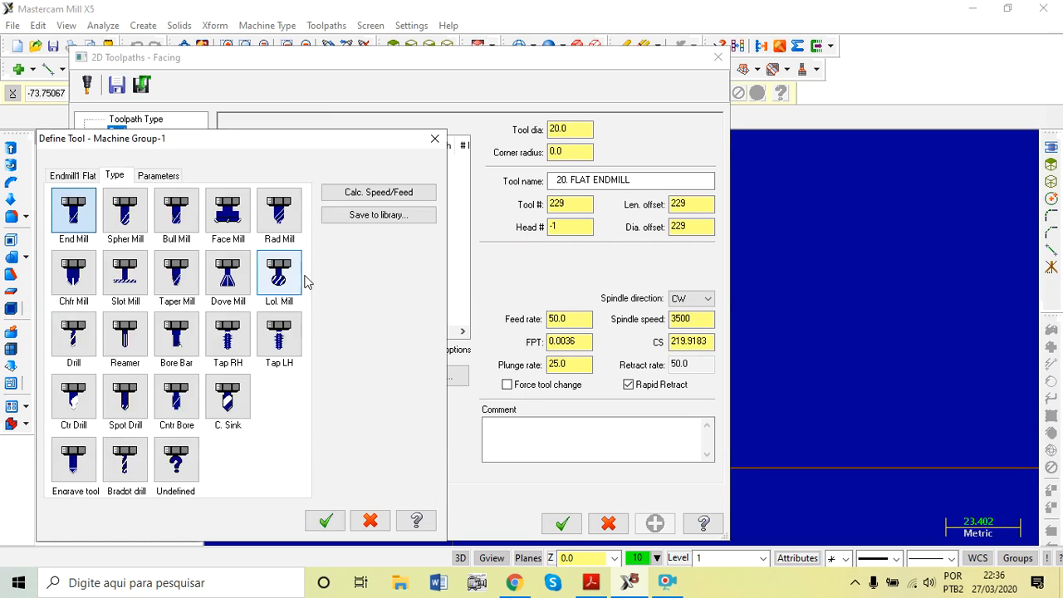
left_click(227, 214)
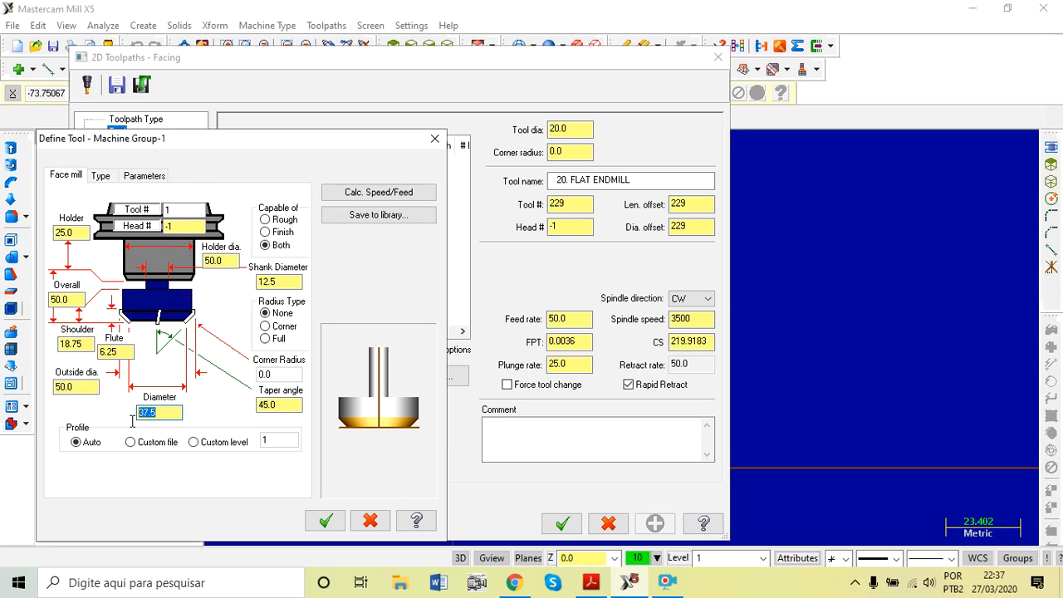
left_click(282, 405)
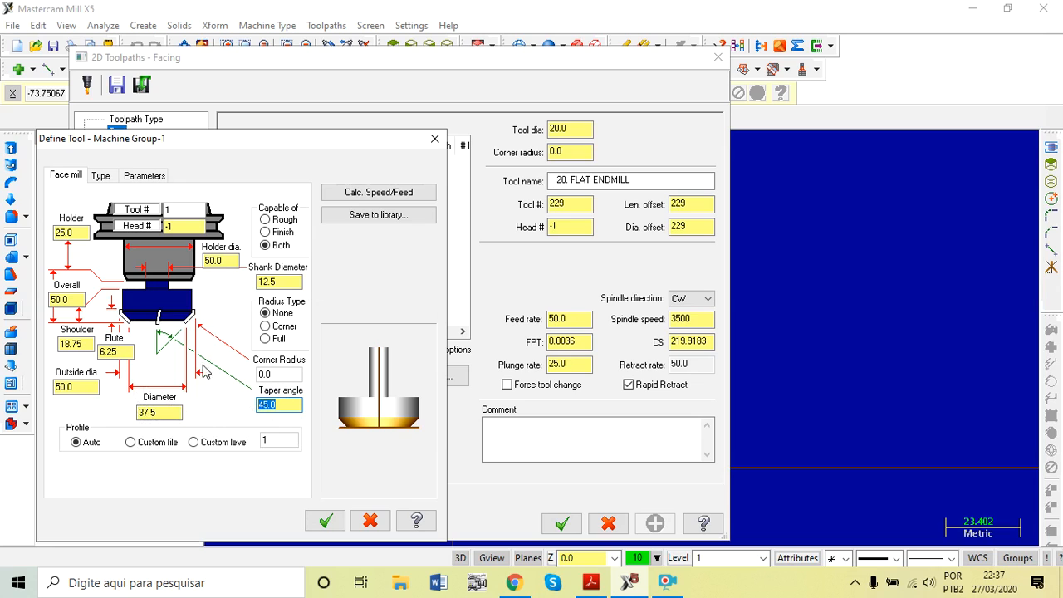
left_click(327, 521)
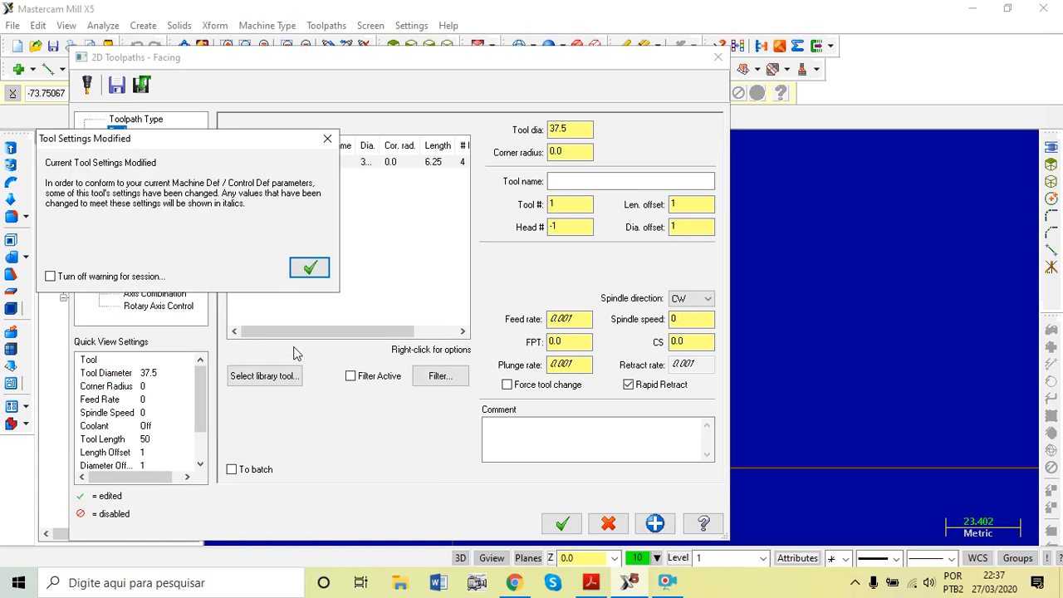
left_click(307, 266)
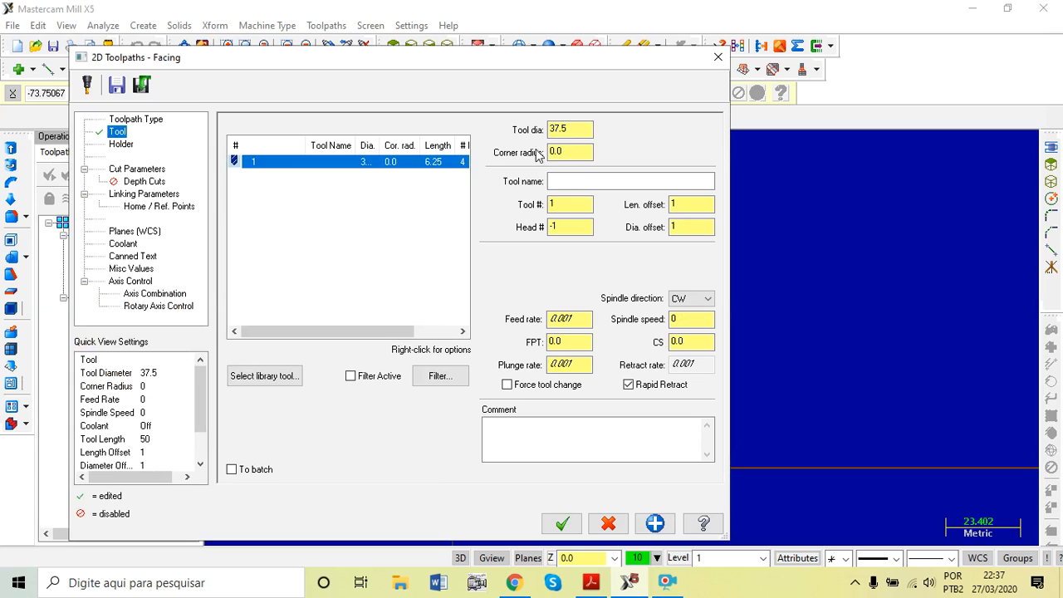
Review the face mill's tool number, length offset and diameter offset.
double_click(557, 203)
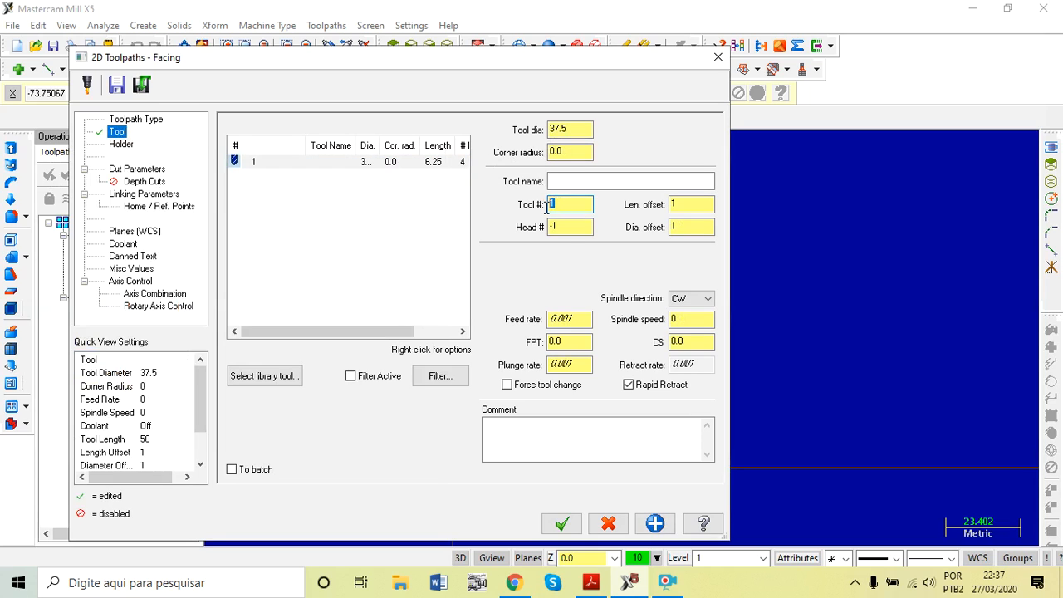
left_click_drag(678, 204, 671, 204)
left_click(682, 226)
left_click_drag(680, 203, 672, 204)
double_click(676, 227)
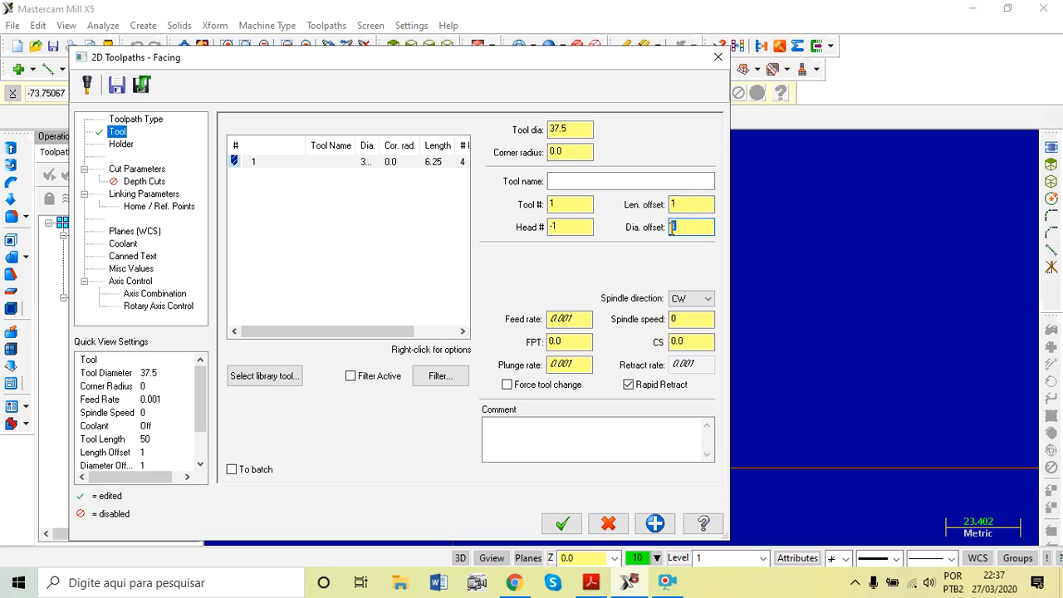
Set the face mill's feed per tooth to 0.15, cutting speed to 120 and plunge rate to 300.
left_click(567, 340)
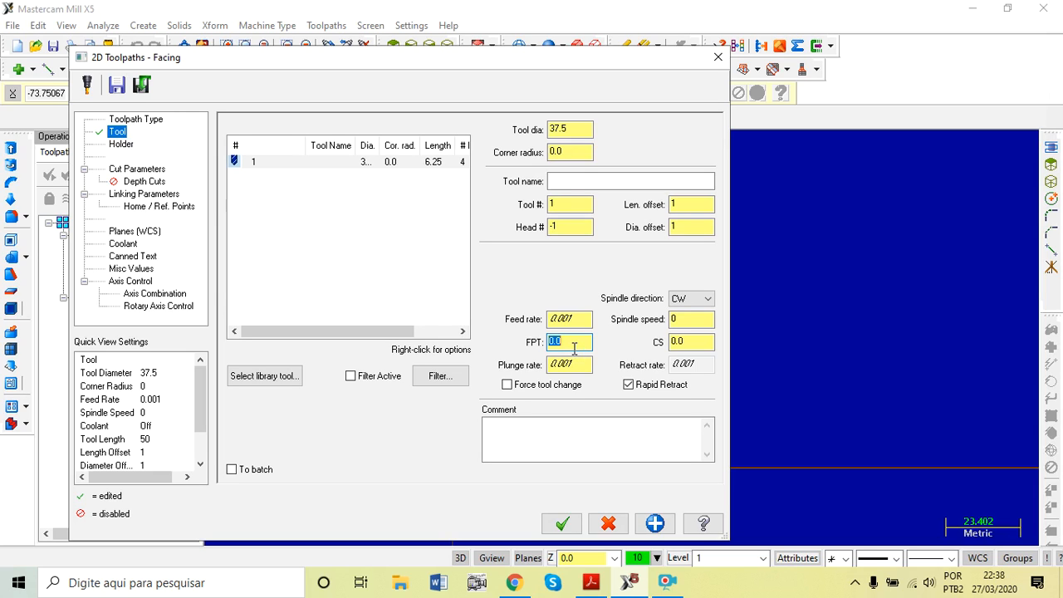
type("0")
left_click(691, 341)
left_click(688, 341)
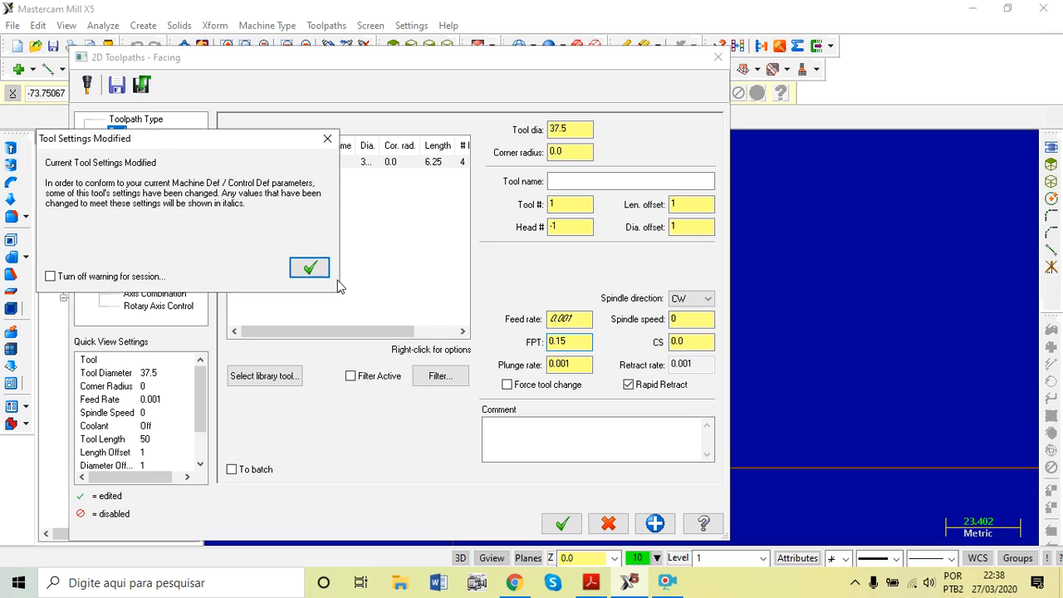
left_click(318, 270)
left_click(691, 342)
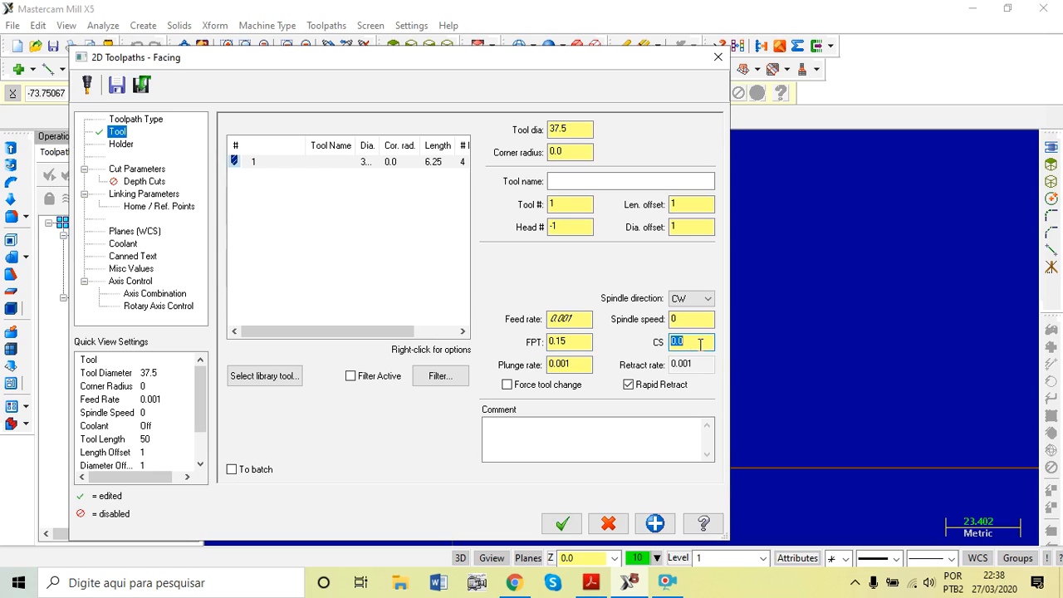
type("120")
key("Tab")
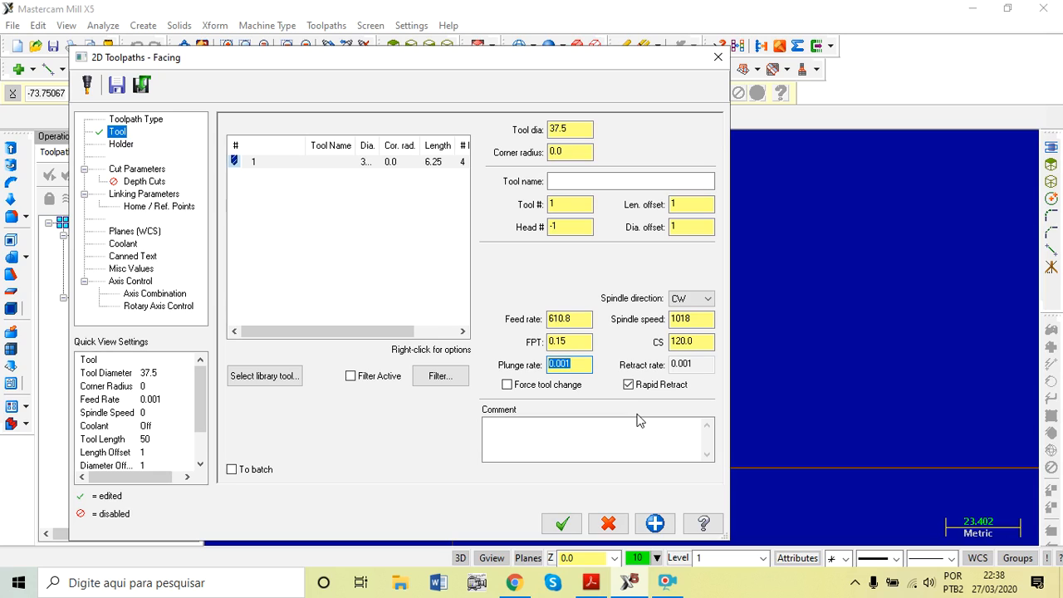
type("300")
left_click(566, 340)
Set the facing cut style to Zigzag in the cut parameters.
left_click(137, 168)
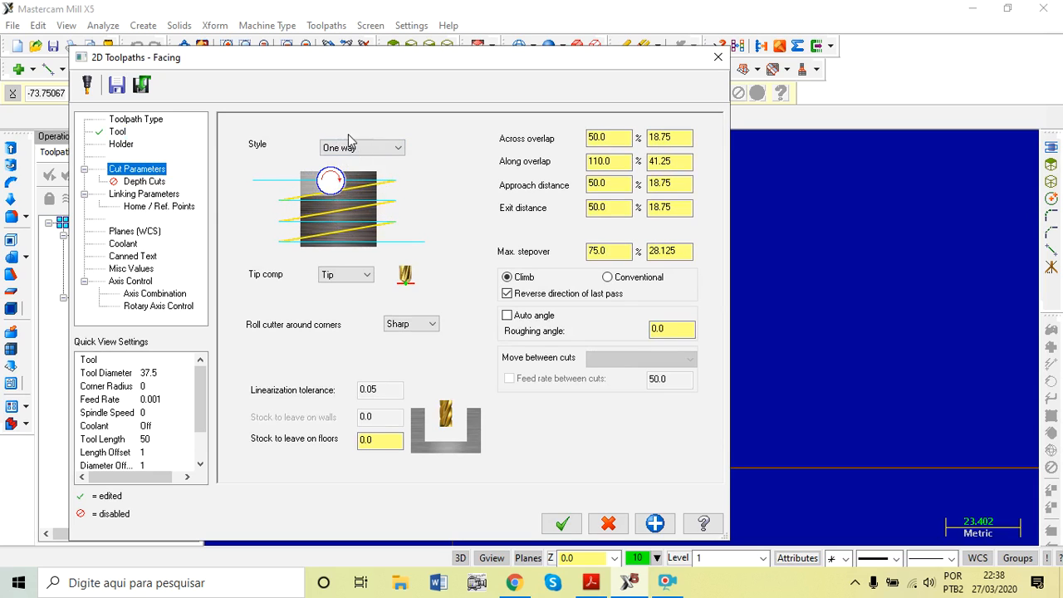
left_click(399, 154)
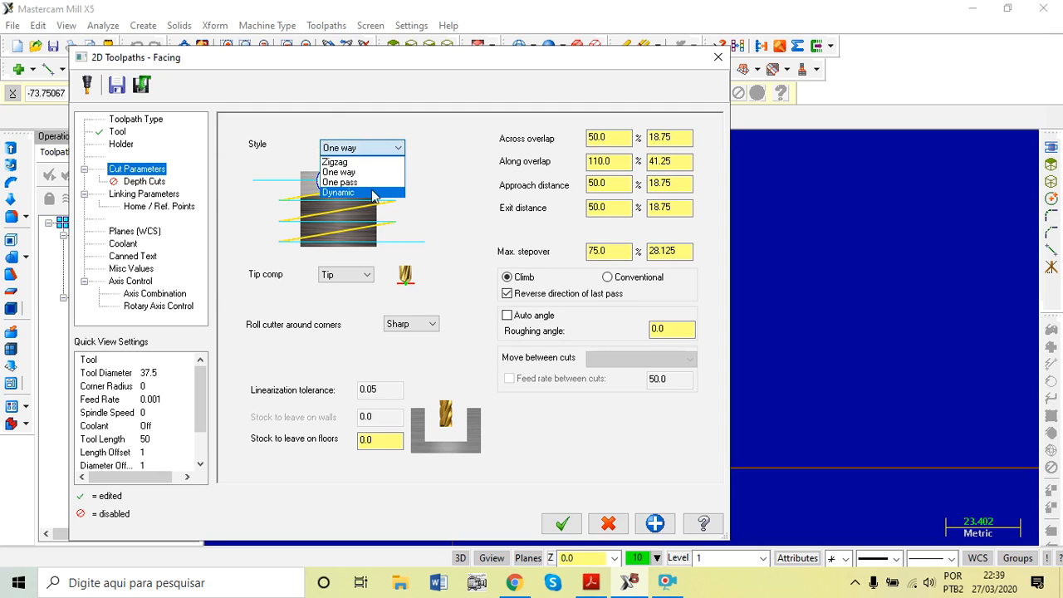
left_click(357, 162)
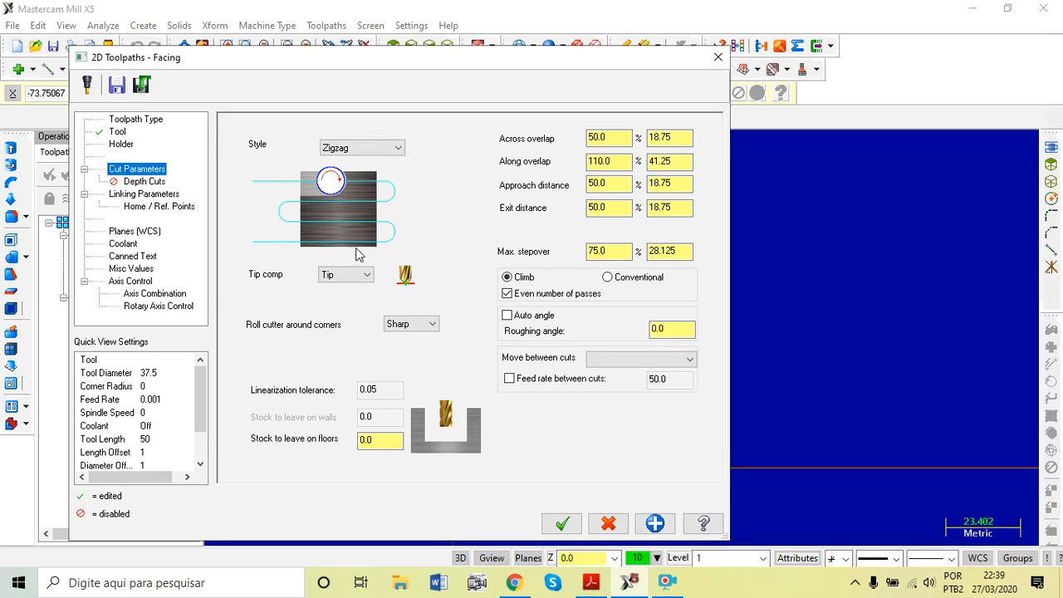
left_click(383, 440)
Try depth cuts with a maximum rough step of 0.5 mm, and turn depth cuts back off.
left_click(144, 181)
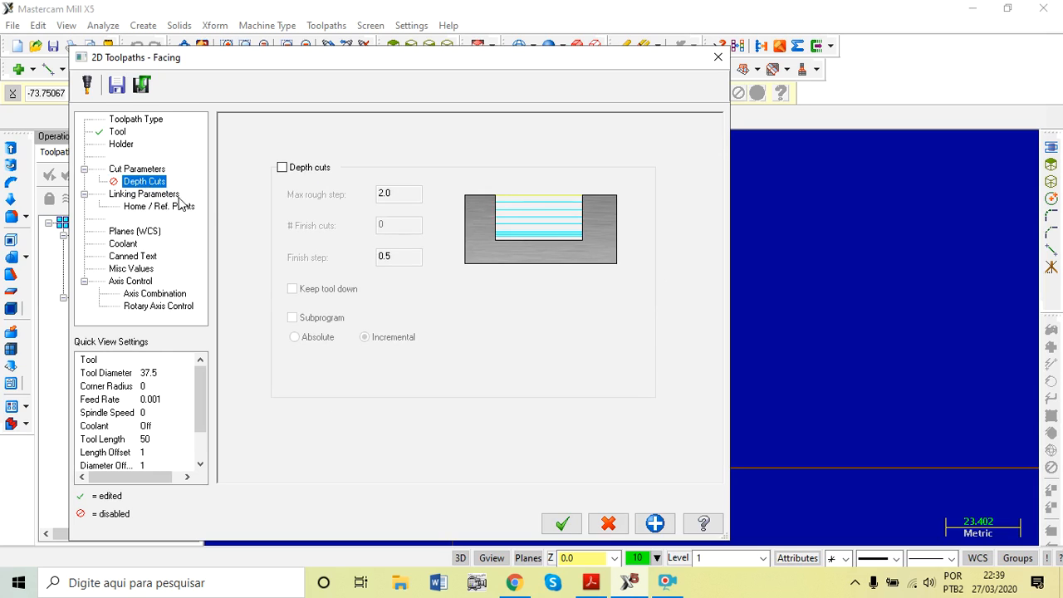
left_click(281, 169)
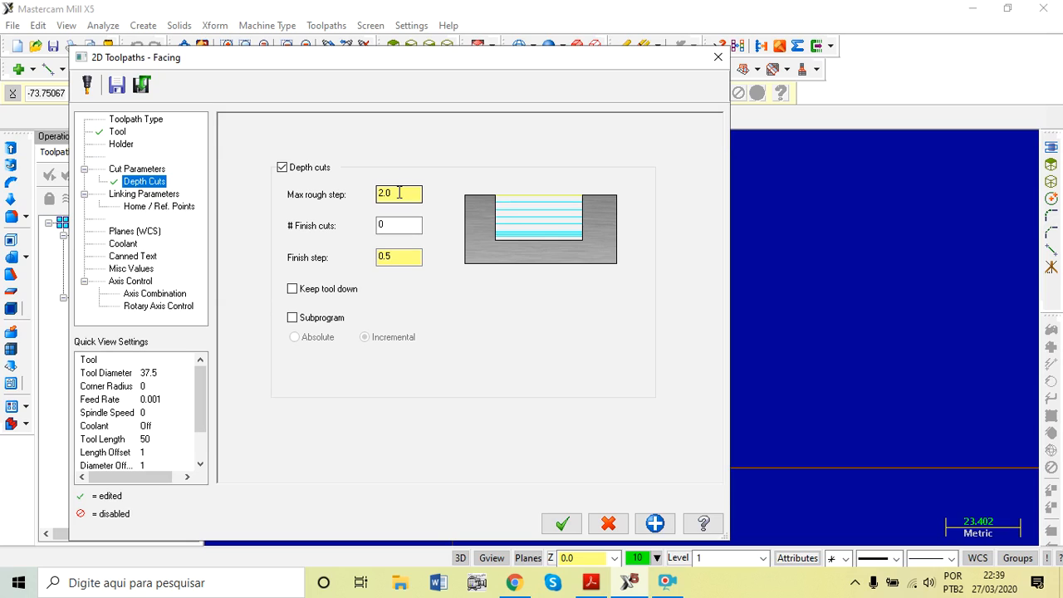
left_click_drag(398, 192, 378, 195)
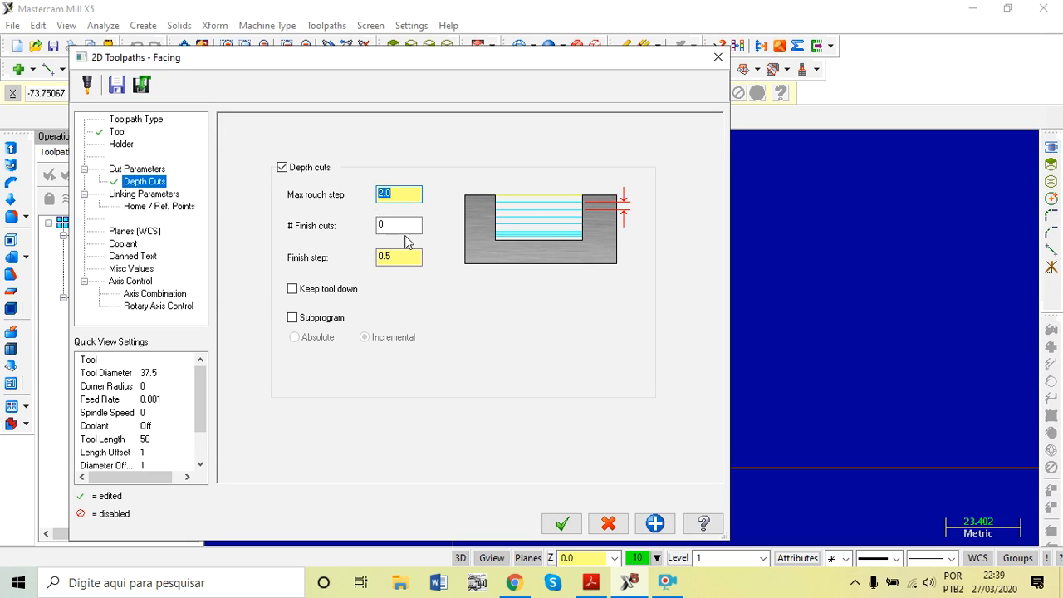
type("0.5")
left_click(282, 168)
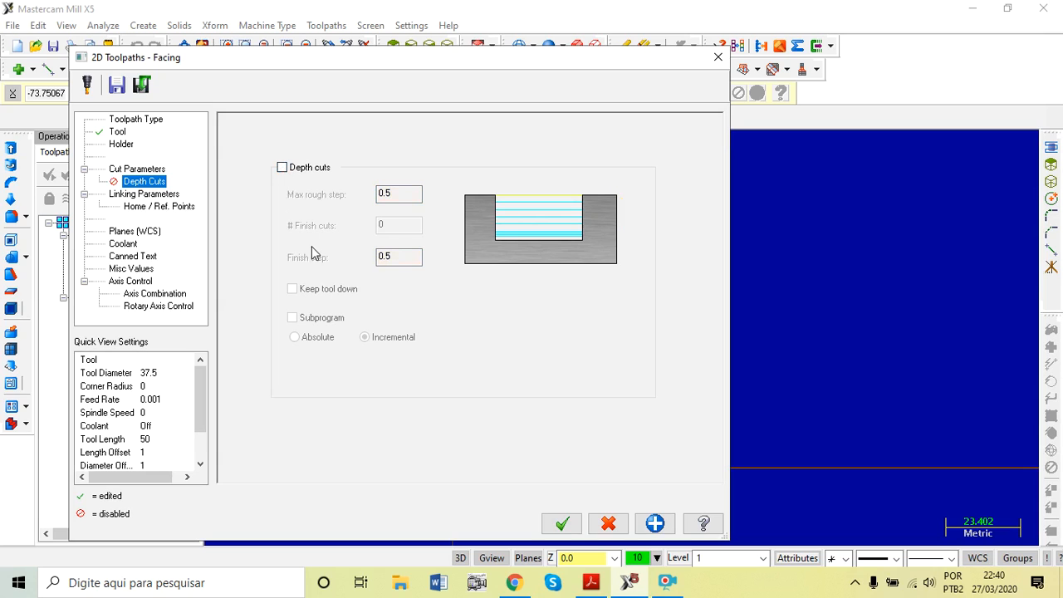
Make the depth, feed plane and retract linking values absolute, and generate the facing toolpath.
left_click(161, 196)
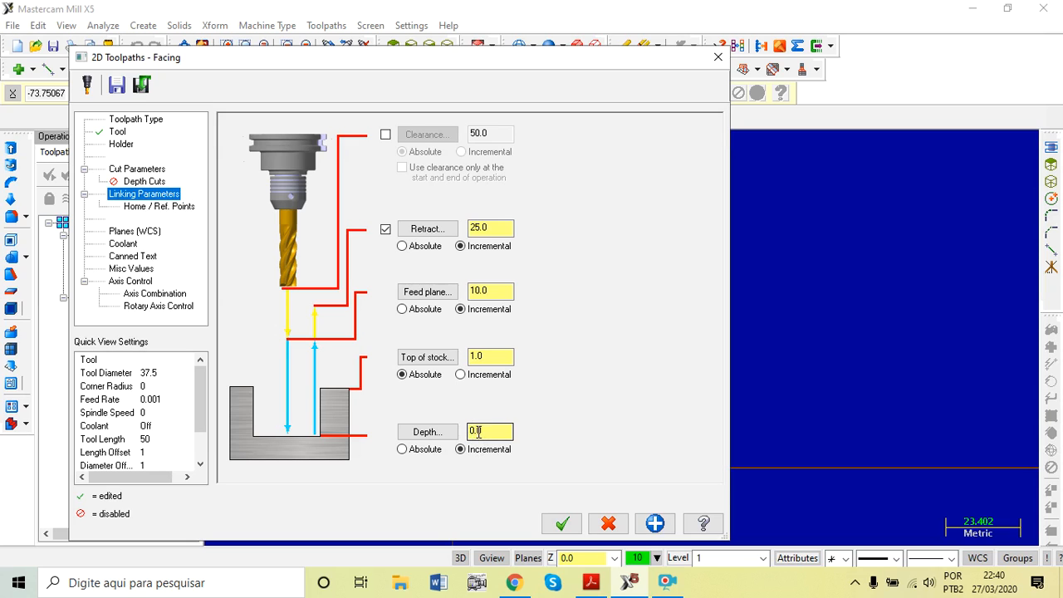
left_click(402, 449)
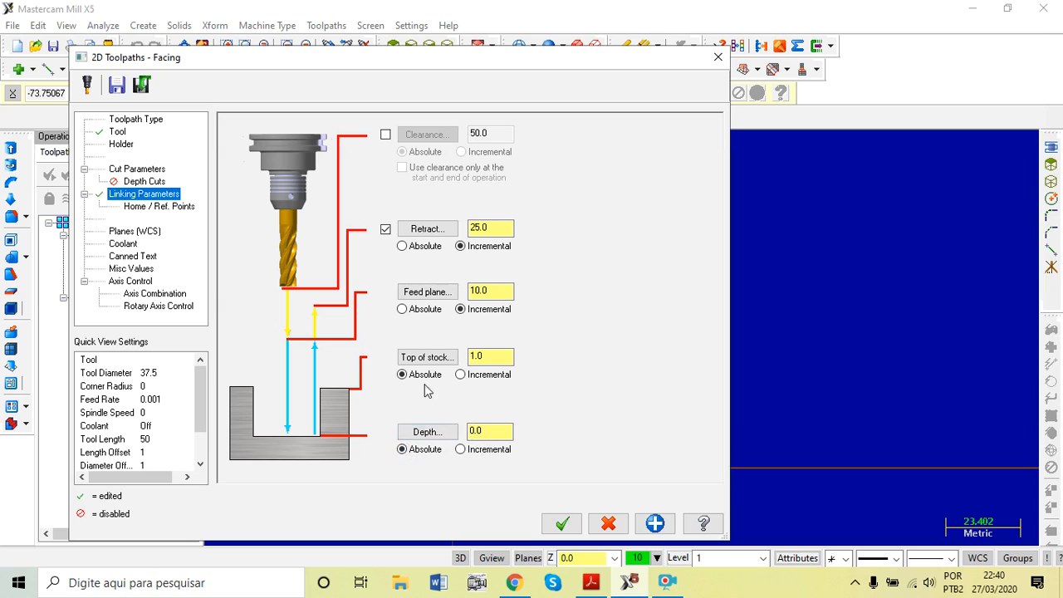
left_click(401, 309)
left_click(402, 246)
left_click(562, 524)
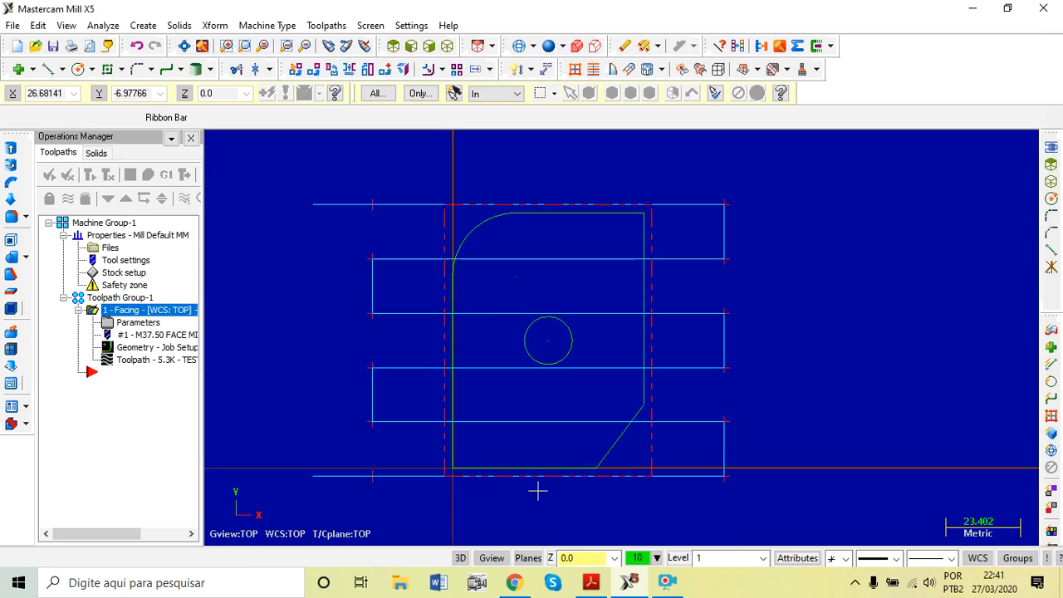
Simulate the facing operation with Verify in isometric view at a reduced playback speed, and inspect the machined top face.
left_click(446, 46)
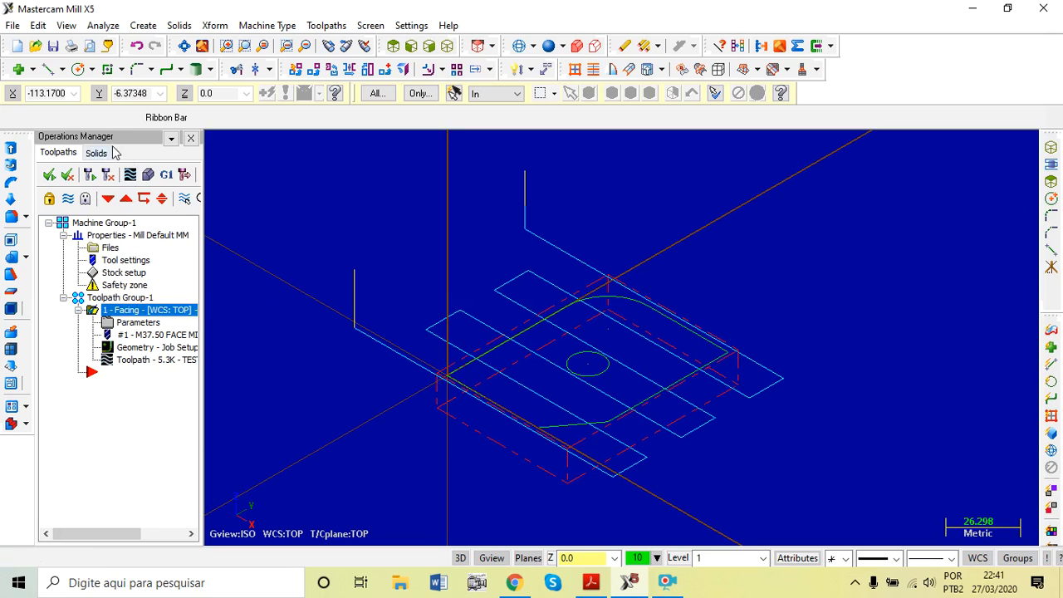
left_click(147, 174)
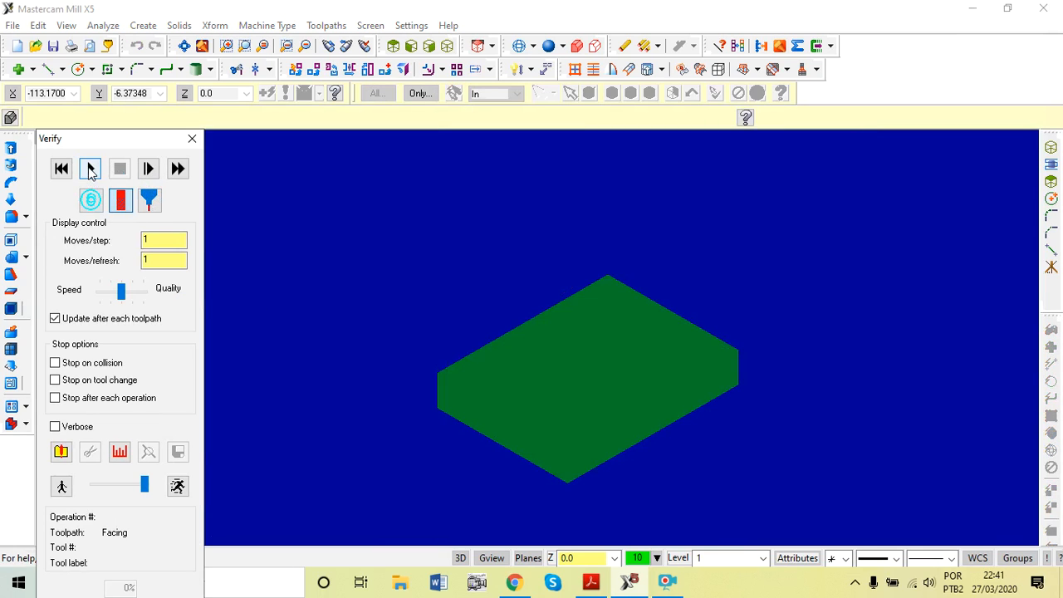
left_click_drag(145, 485, 125, 490)
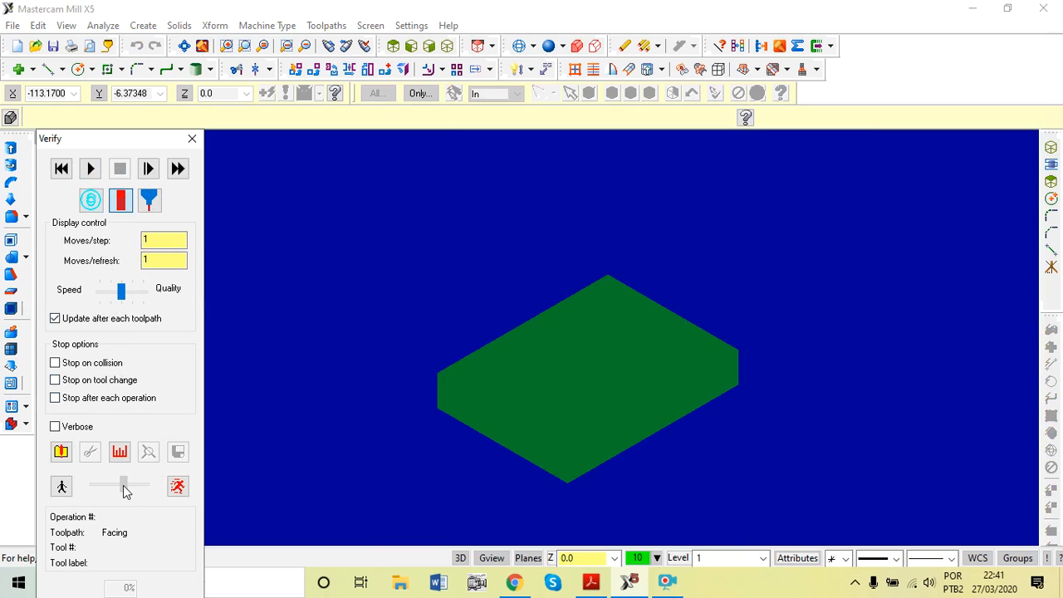
left_click(91, 170)
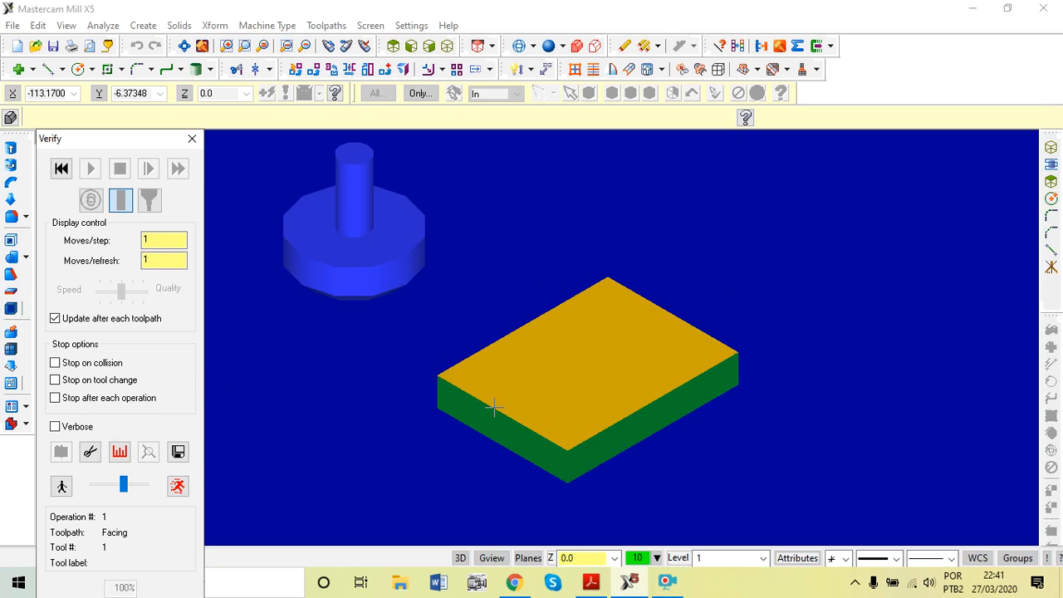
middle_click_drag(500, 423, 459, 375)
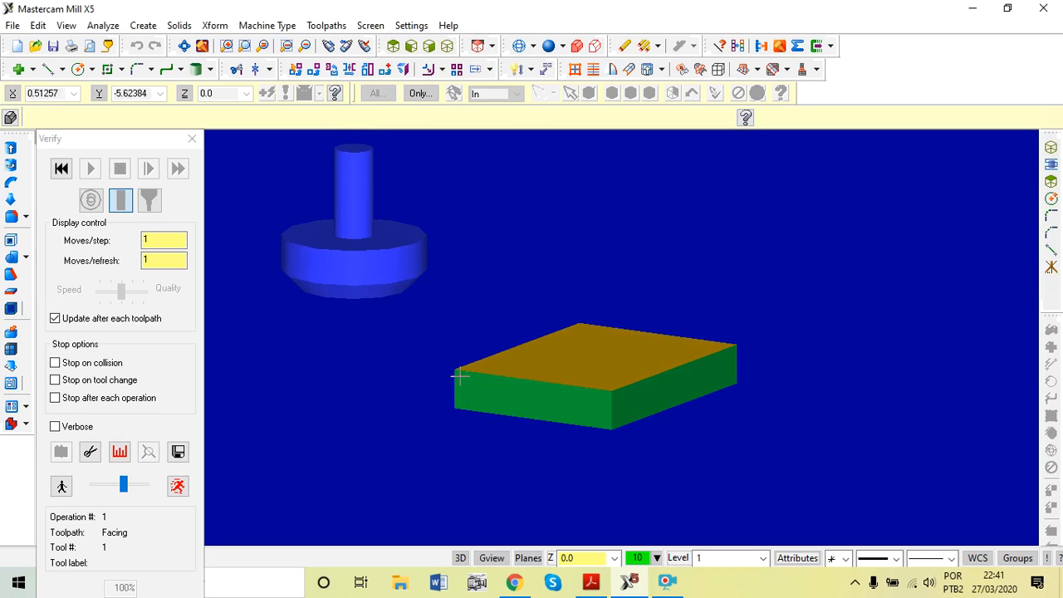
Replay the facing simulation from the start while viewing the part from another angle, and close the verification.
left_click(60, 169)
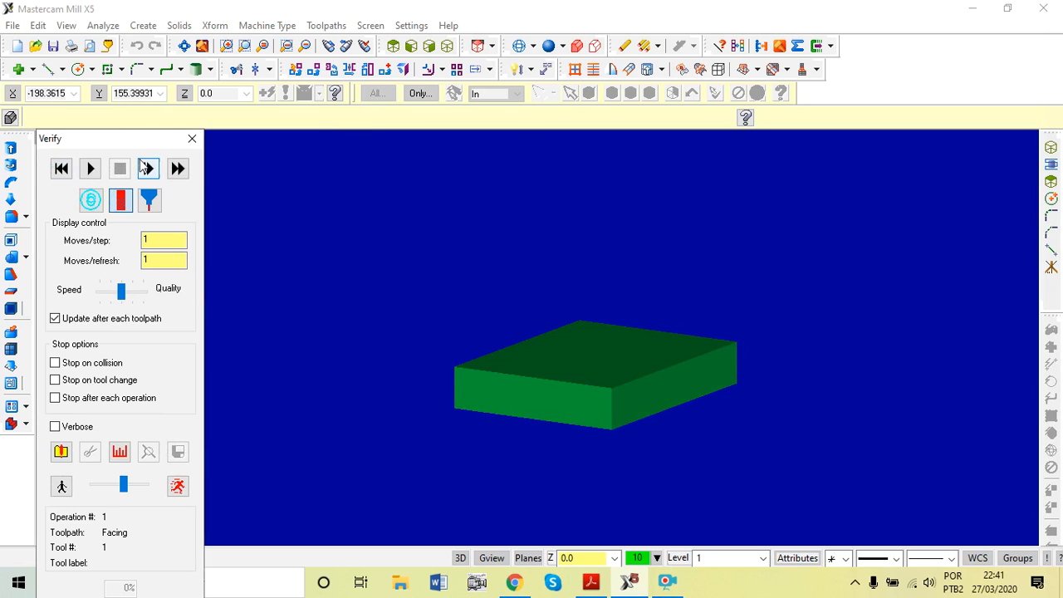
left_click(91, 169)
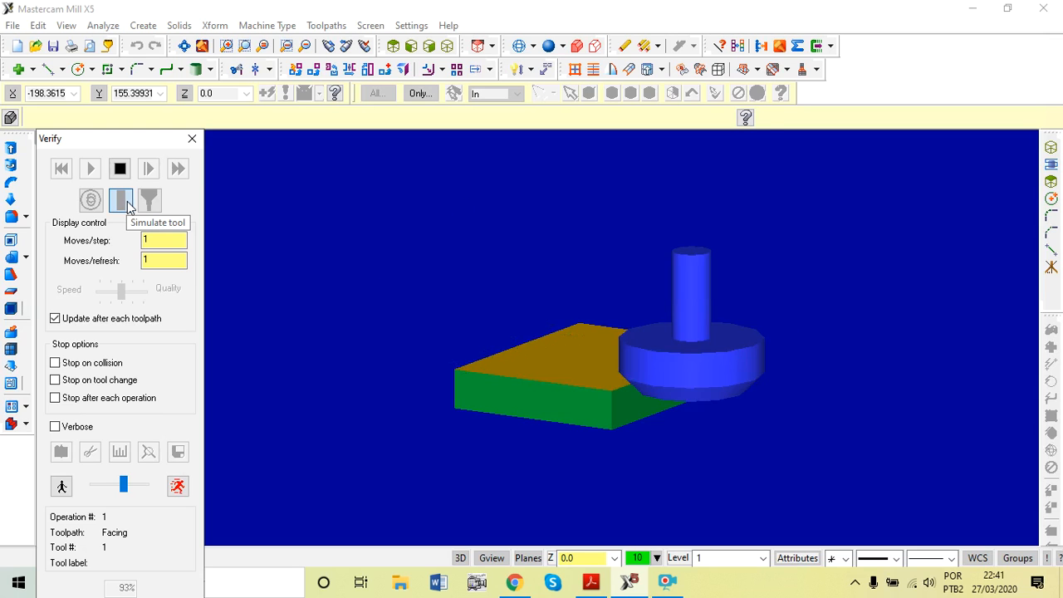
middle_click_drag(740, 291, 761, 344)
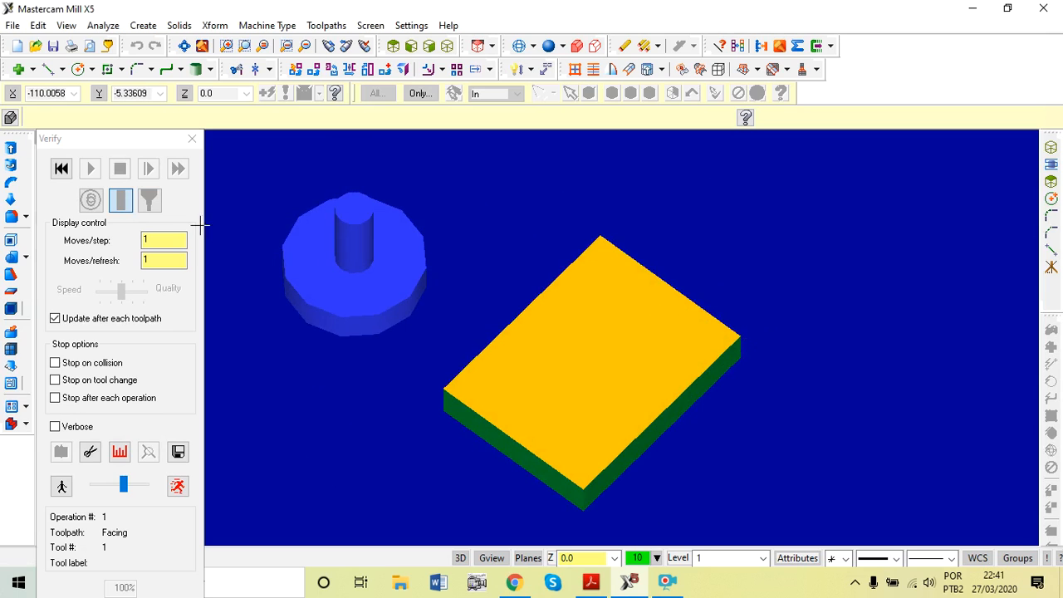
left_click(61, 169)
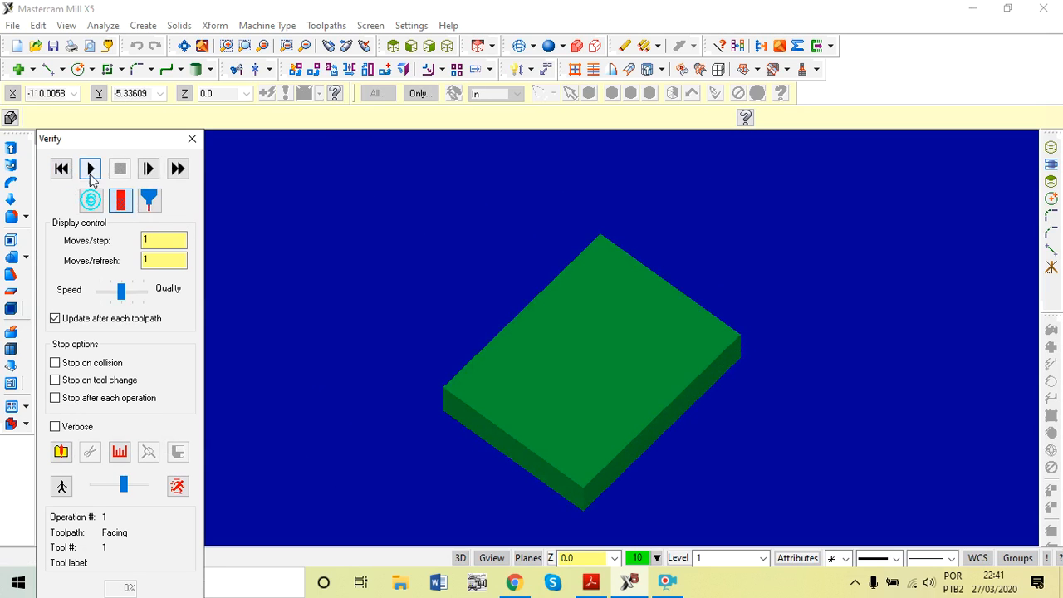
left_click(191, 139)
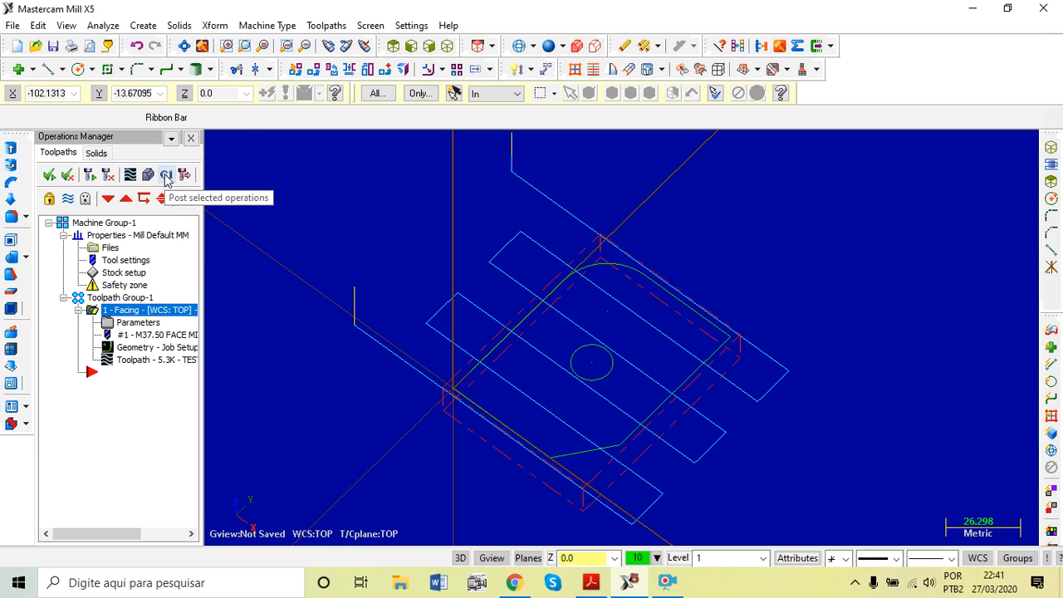
Post the facing operation to NC code and save it as TESTE in the NC folder.
left_click(166, 175)
left_click(137, 417)
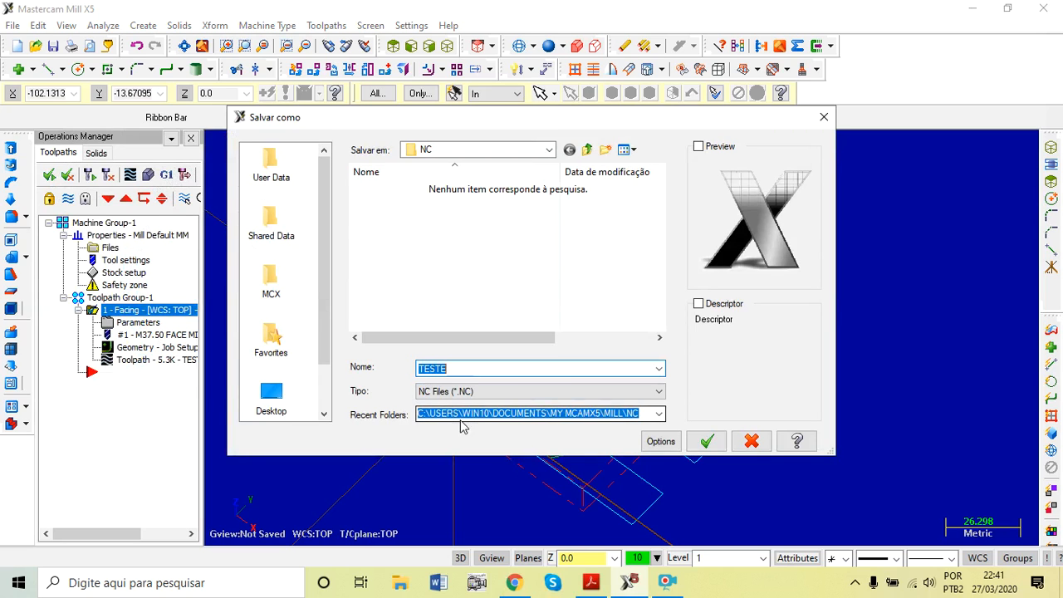
left_click(708, 441)
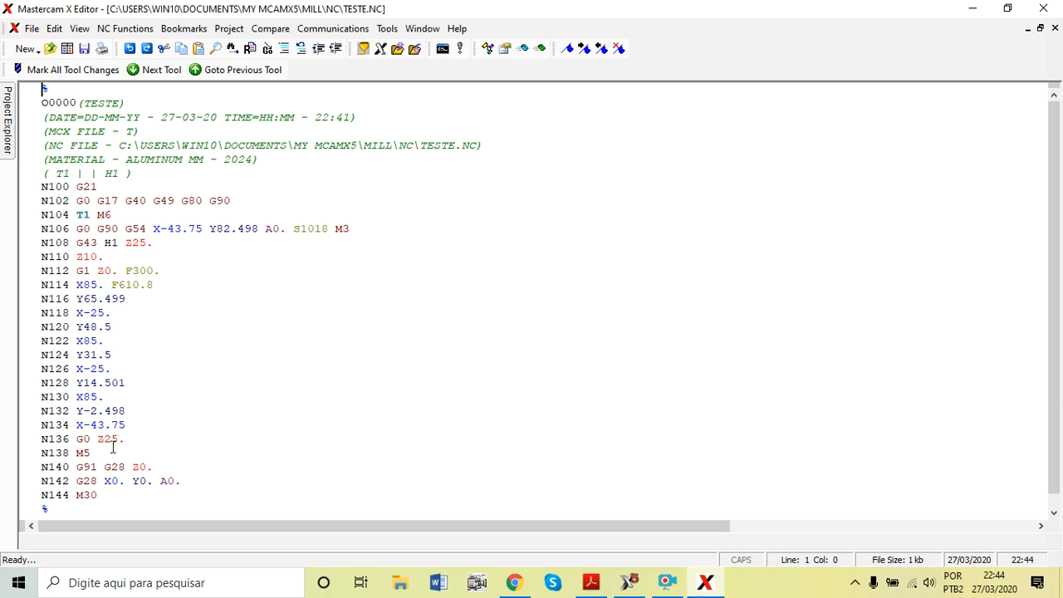
Examine the posted program's spindle stop, coordinate moves and A0 axis return in the Mastercam X Editor, and close the editor.
left_click(80, 452)
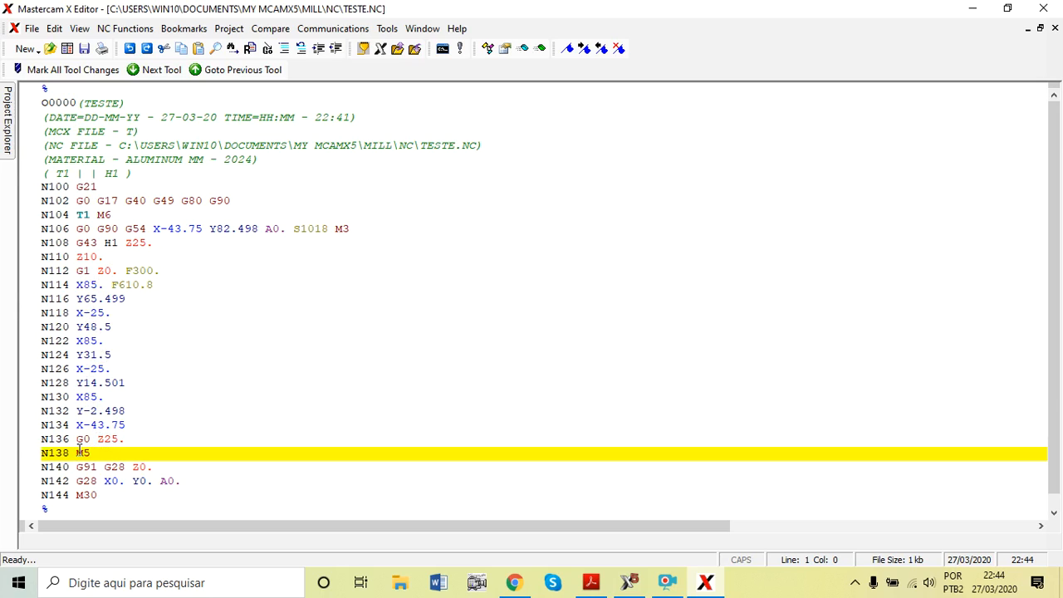
left_click(93, 453)
key("Up")
key("Up")
key("Up")
key("Up")
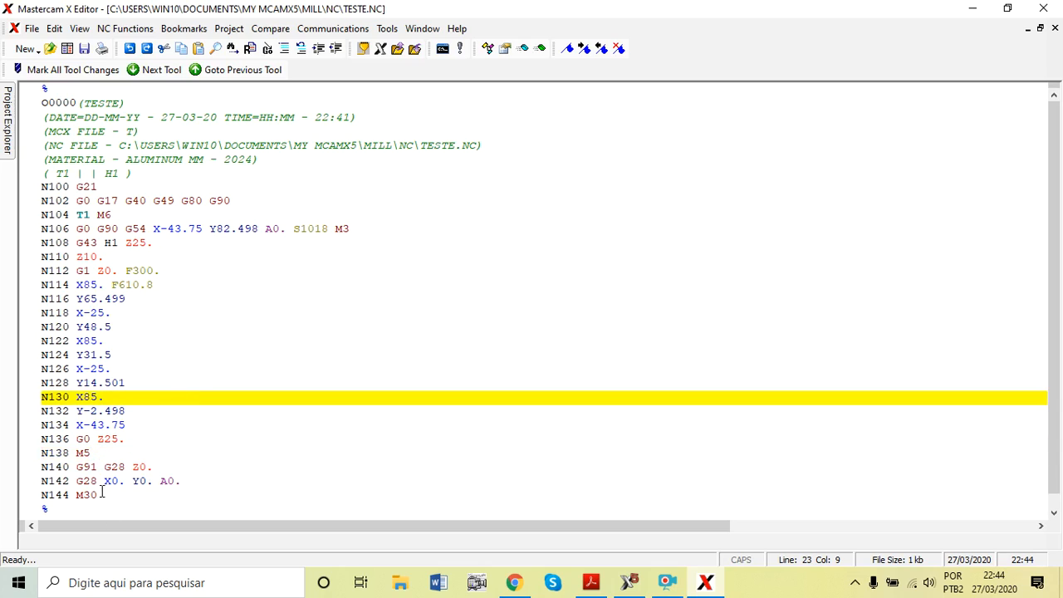
left_click_drag(160, 481, 175, 481)
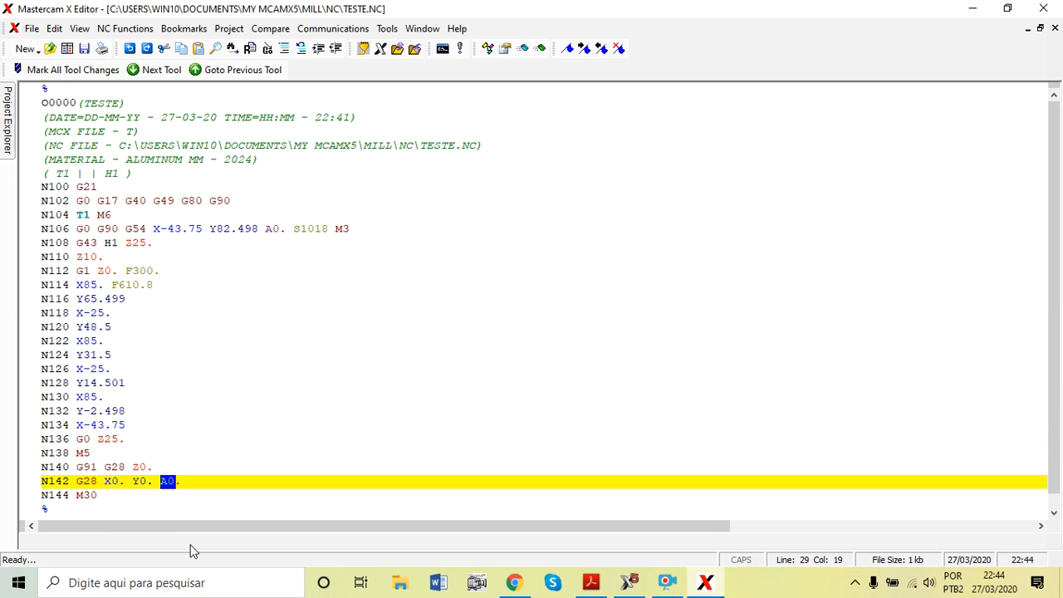
left_click(215, 389)
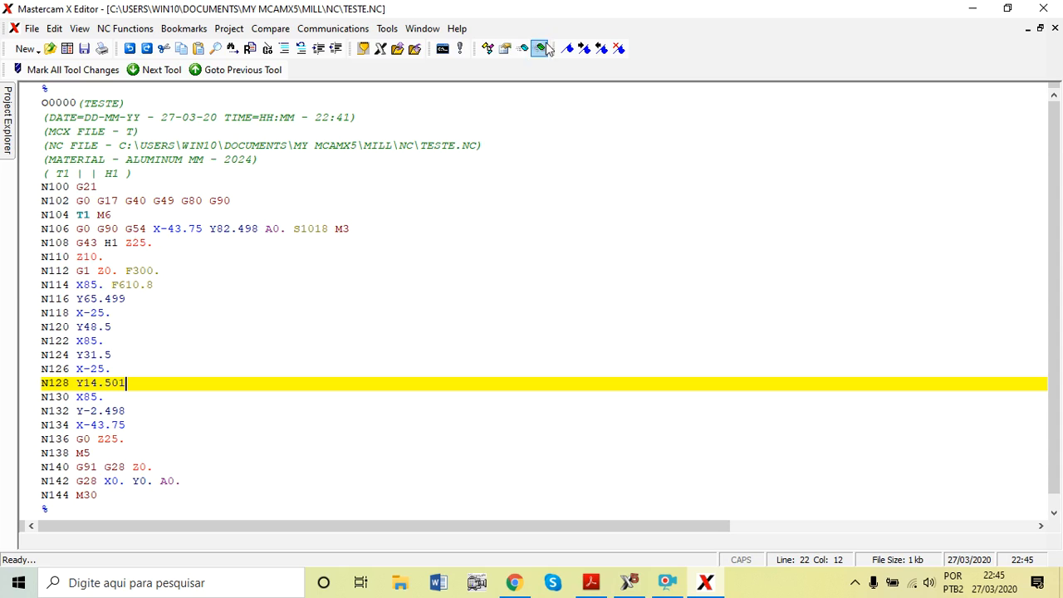
left_click(1045, 10)
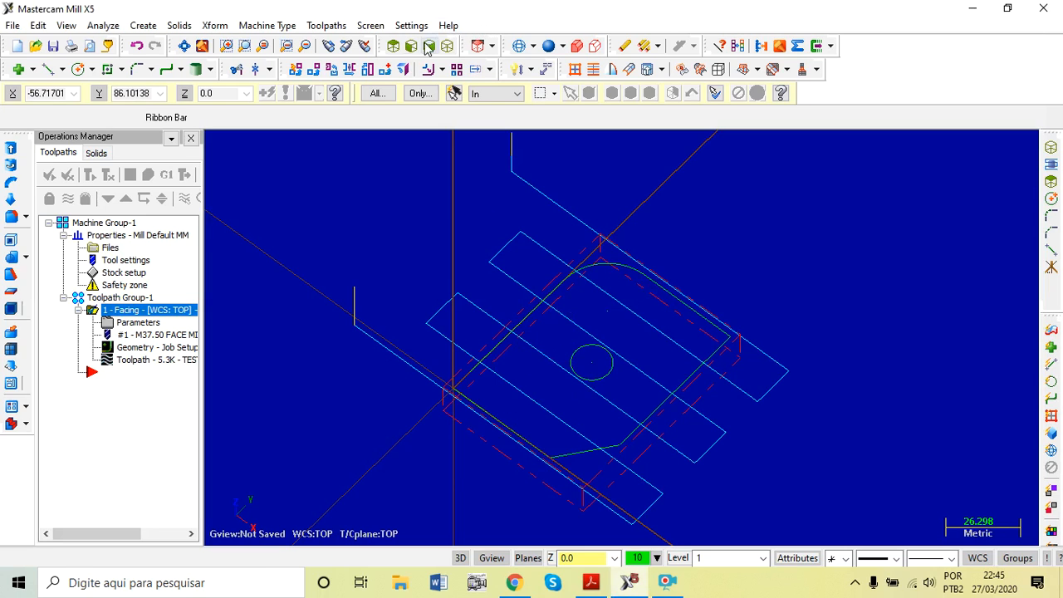
Return to the Top view and hide the facing toolpath display.
left_click(393, 45)
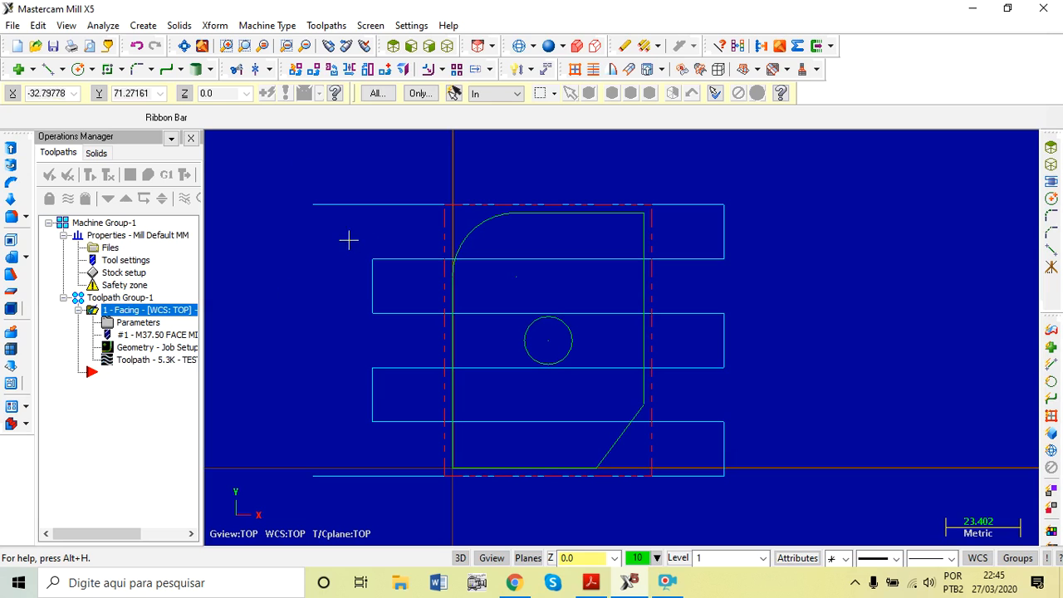
left_click(68, 198)
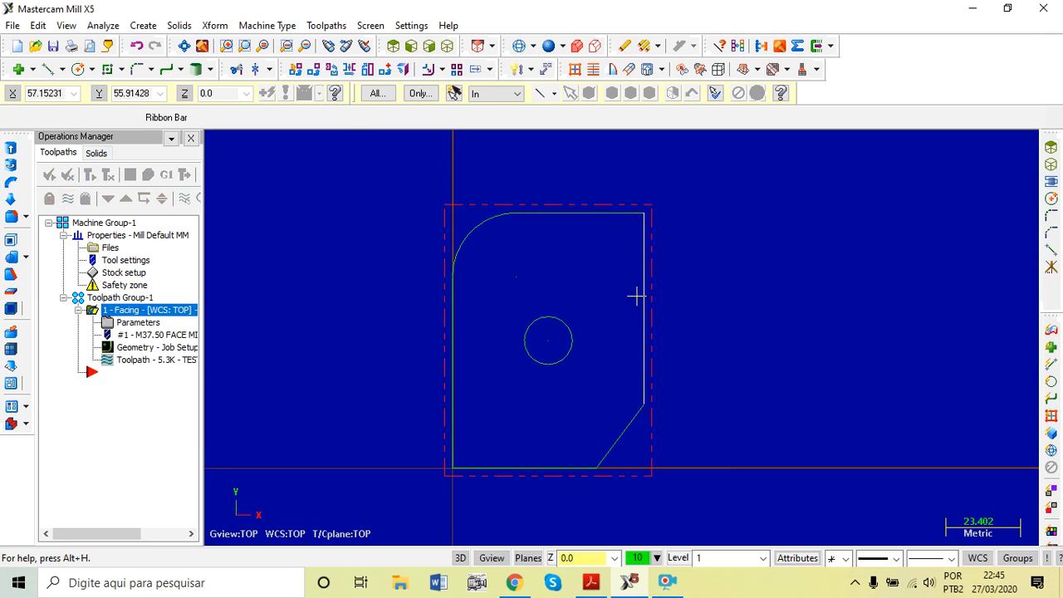
Start a Contour toolpath and chain the outer profile from the lower part of its vertical edge at X0.
left_click(325, 24)
left_click(342, 93)
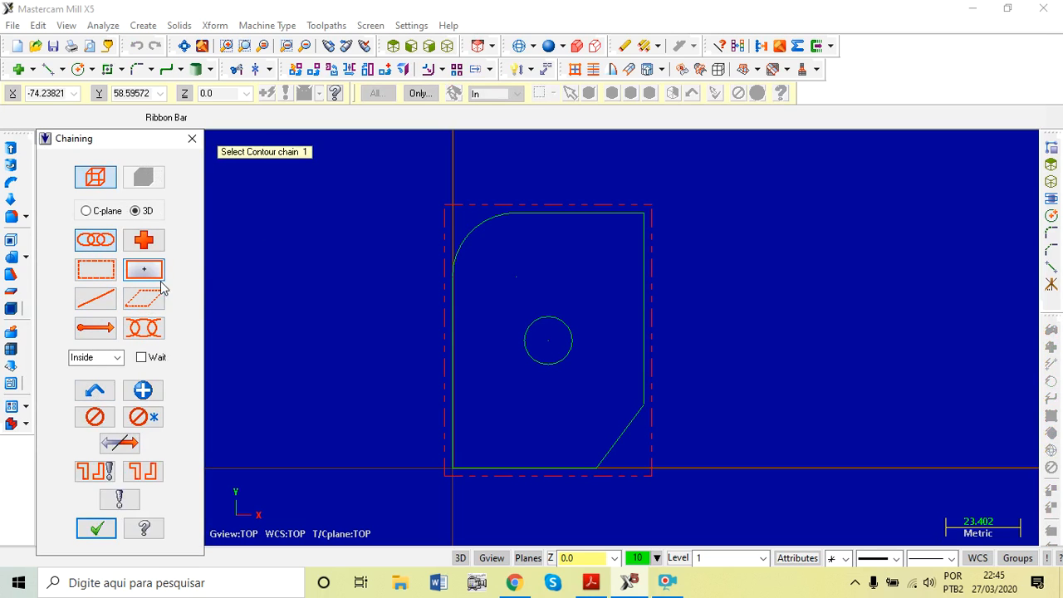
left_click(452, 443)
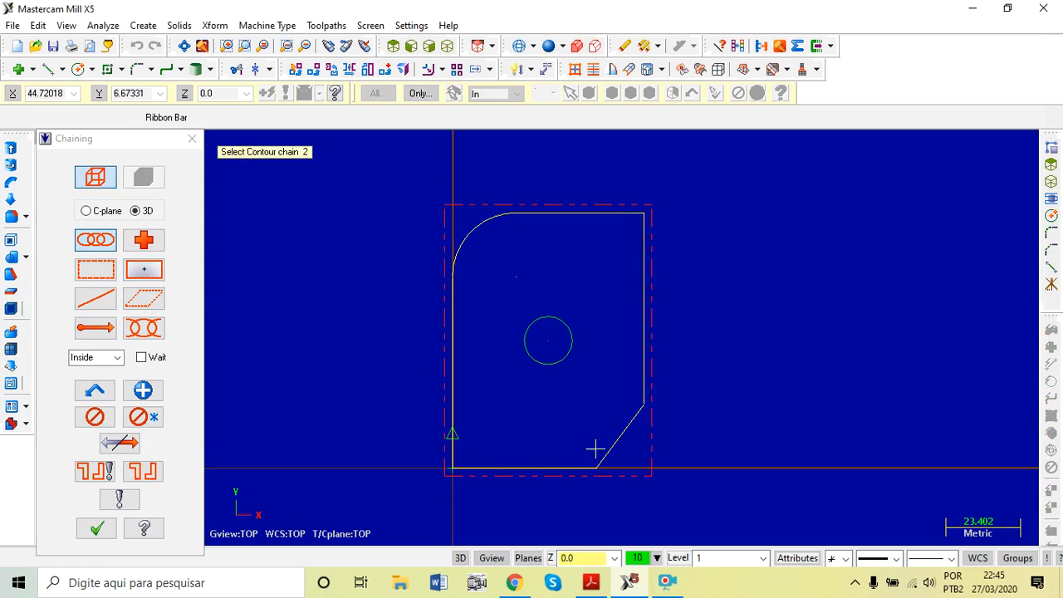
left_click(96, 529)
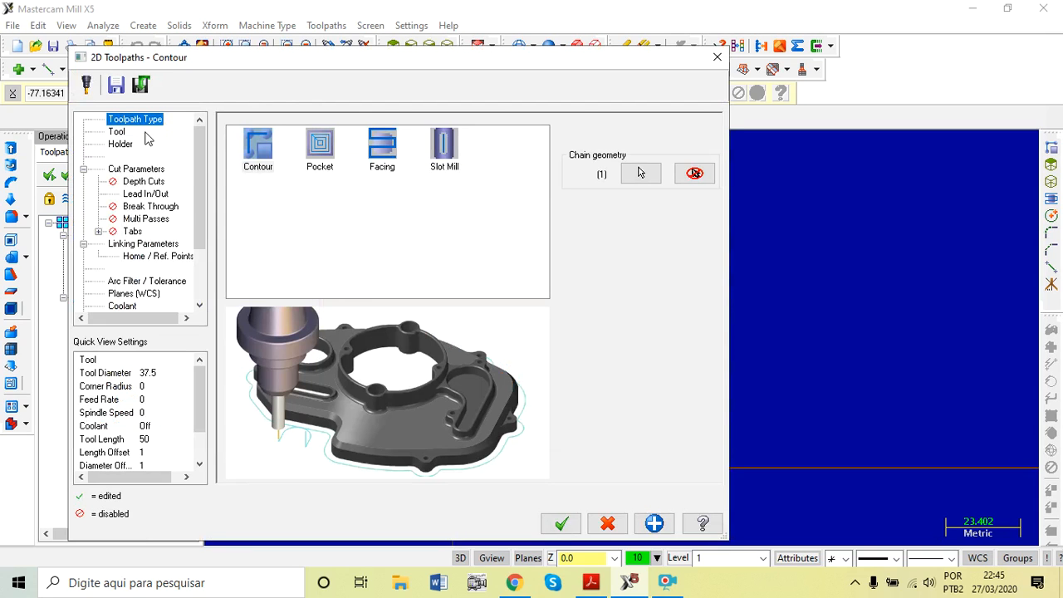
Create a new tool of type End Mill for the contour toolpath.
left_click(117, 132)
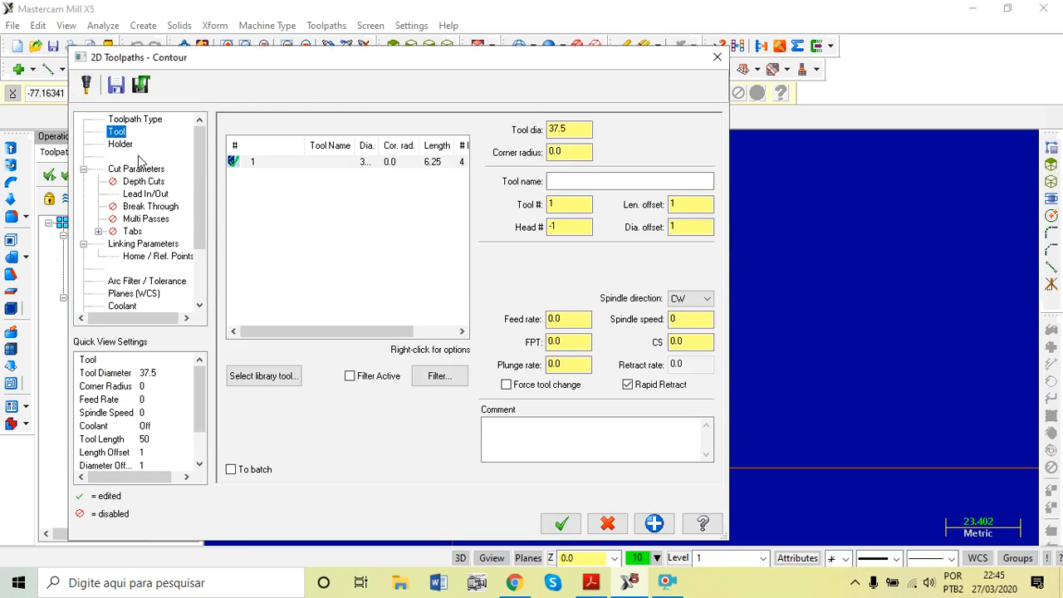
right_click(283, 215)
left_click(332, 237)
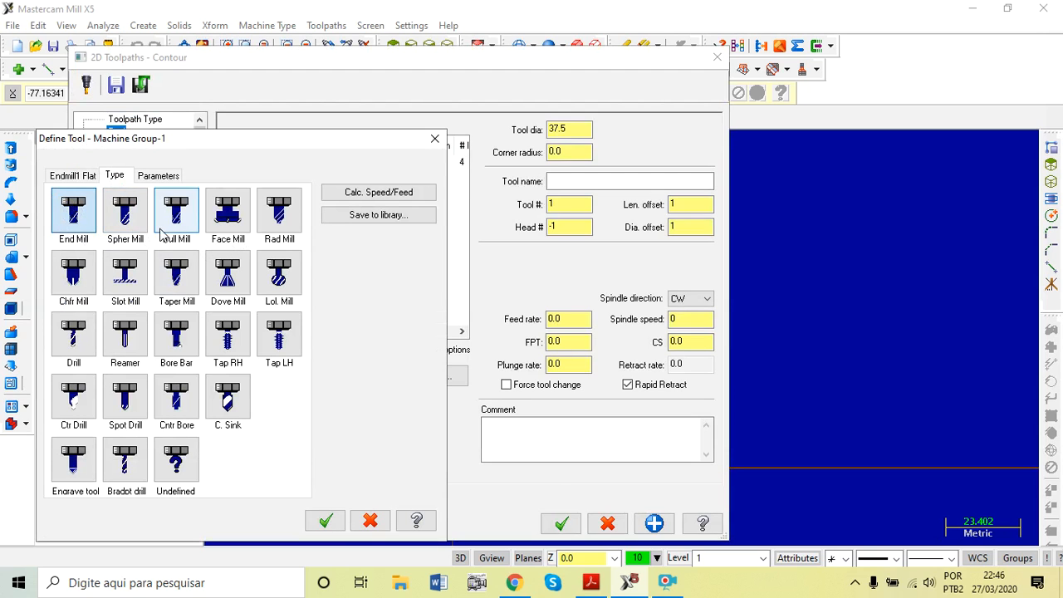
left_click(76, 218)
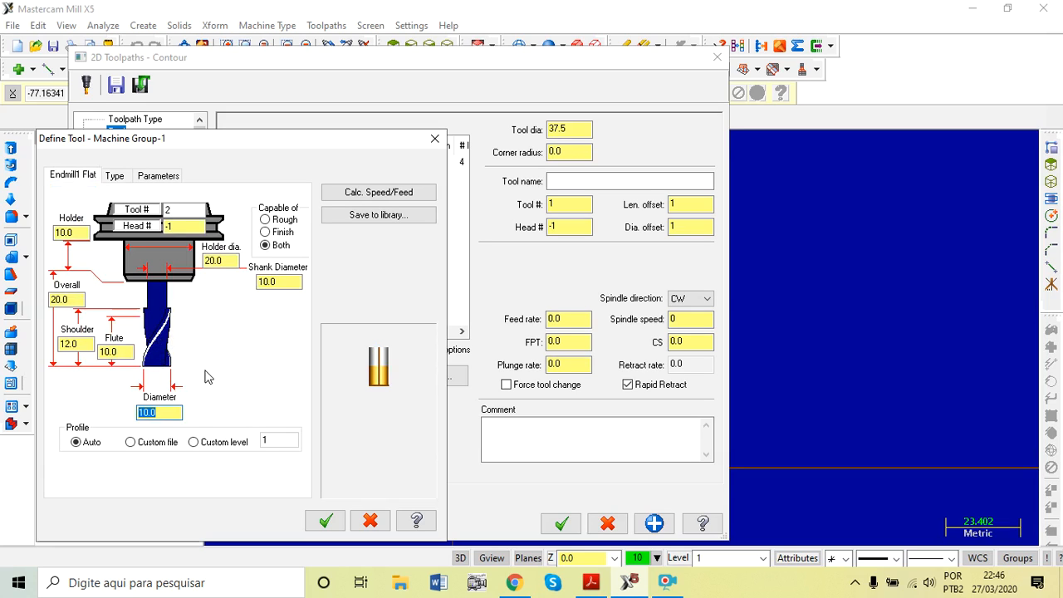
Define the end mill with diameter 20, flute length 20, shoulder length 25 and overall length 30 mm.
double_click(152, 412)
type("20")
double_click(108, 352)
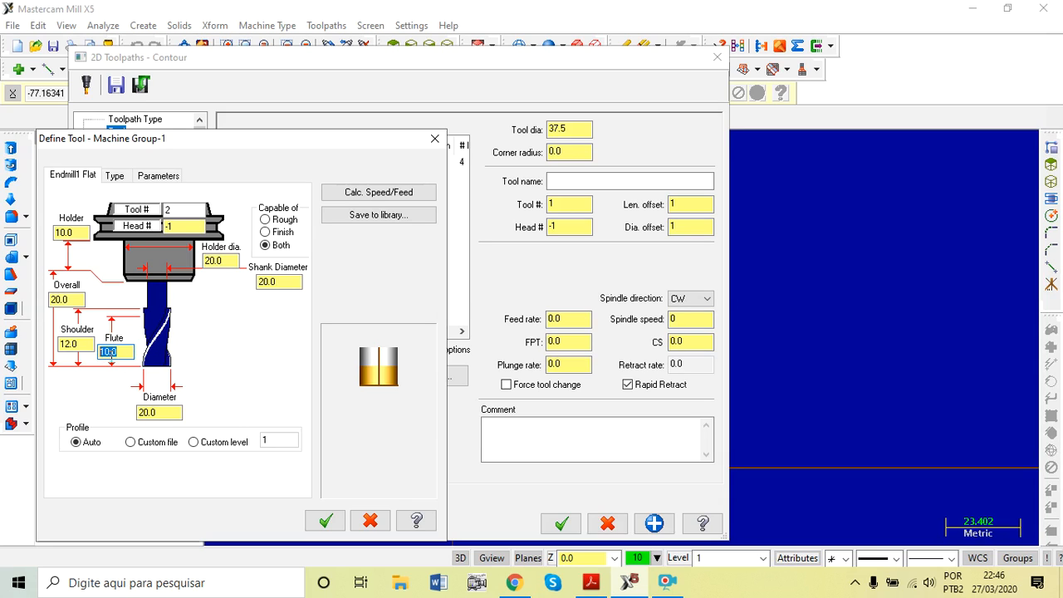
type("20")
left_click(73, 344)
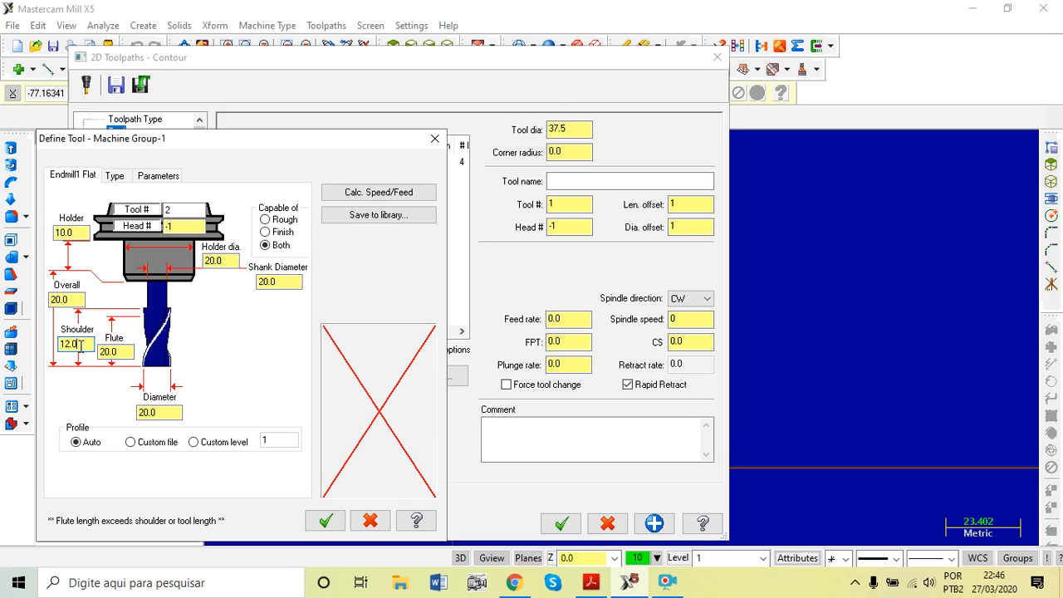
type("2")
left_click_drag(72, 300, 38, 320)
type("30")
key("Return")
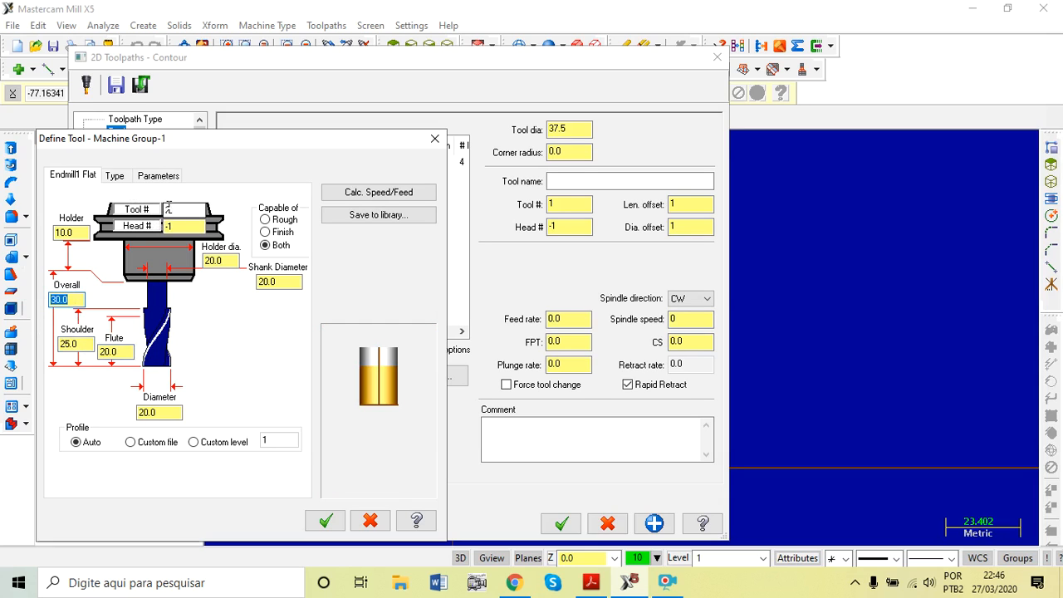
left_click(326, 520)
Set the 20 mm end mill's feed per tooth to 0.1, cutting speed to 120 and plunge rate to 300.
left_click(310, 267)
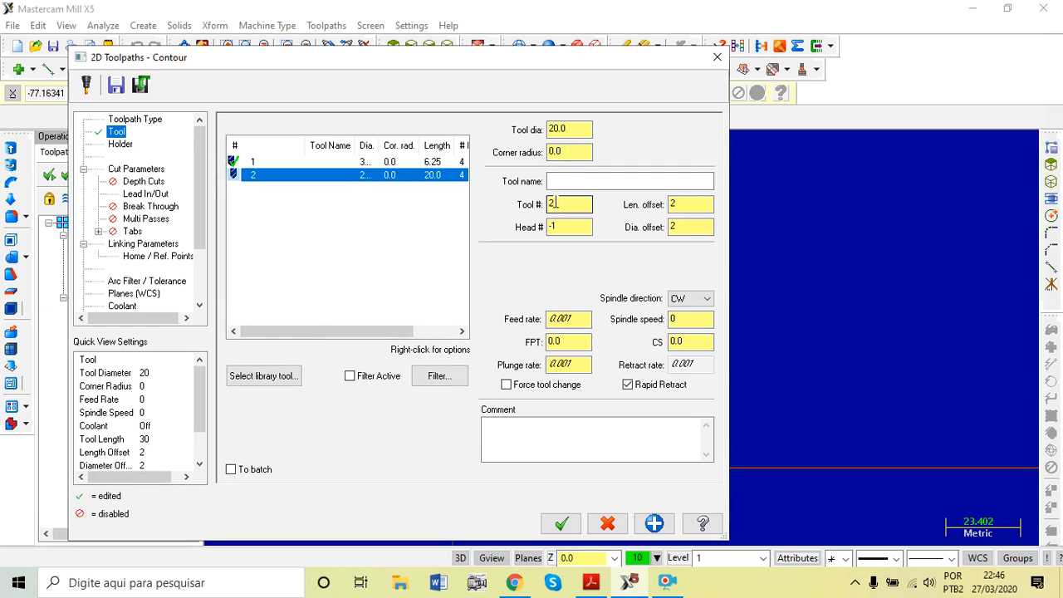
left_click(678, 207)
left_click_drag(678, 205, 663, 231)
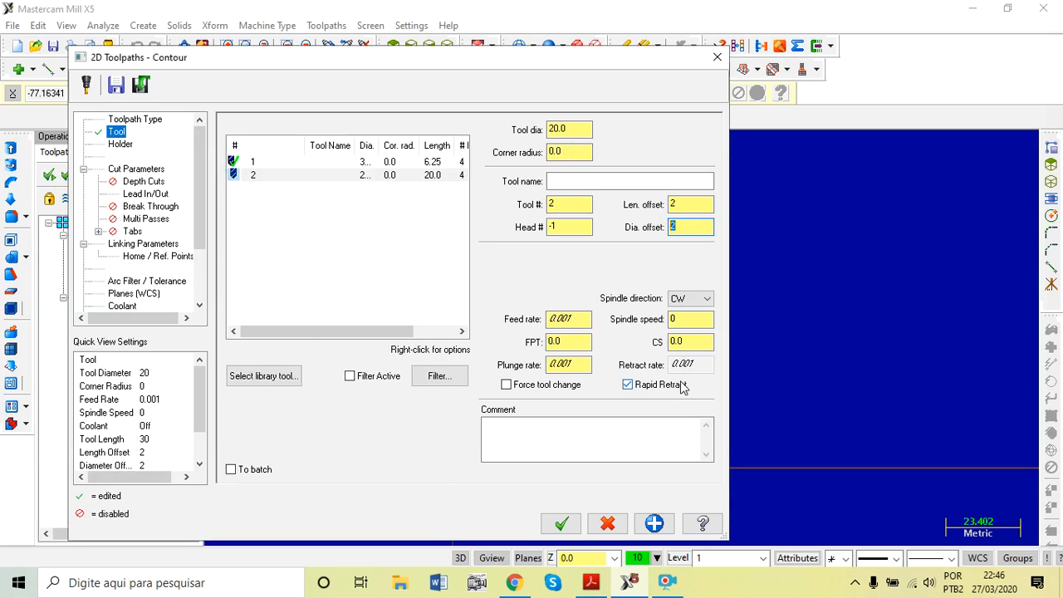
left_click_drag(569, 341, 528, 355)
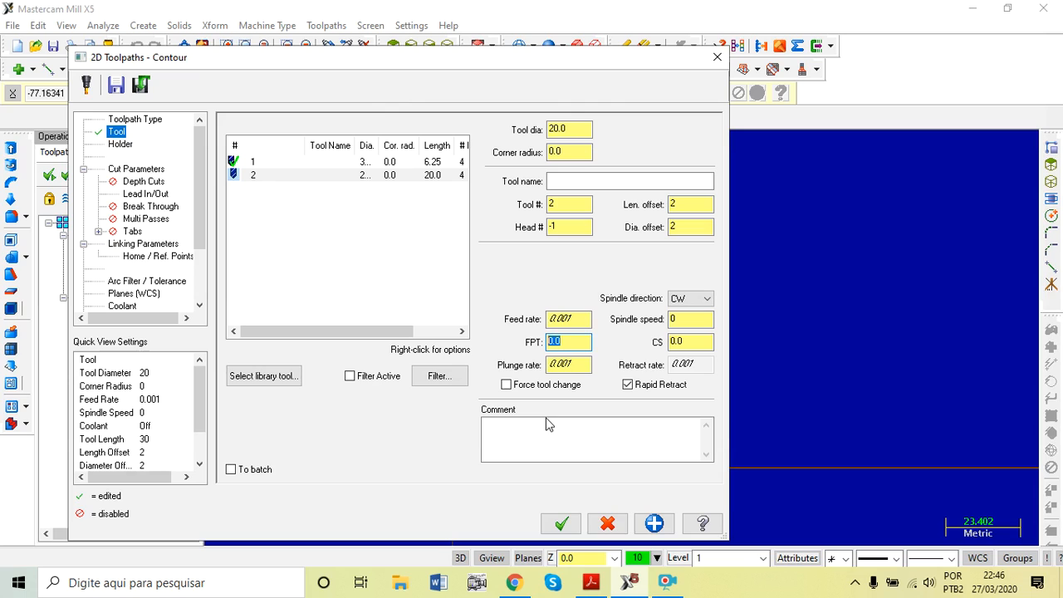
type("0")
left_click(687, 344)
left_click(309, 266)
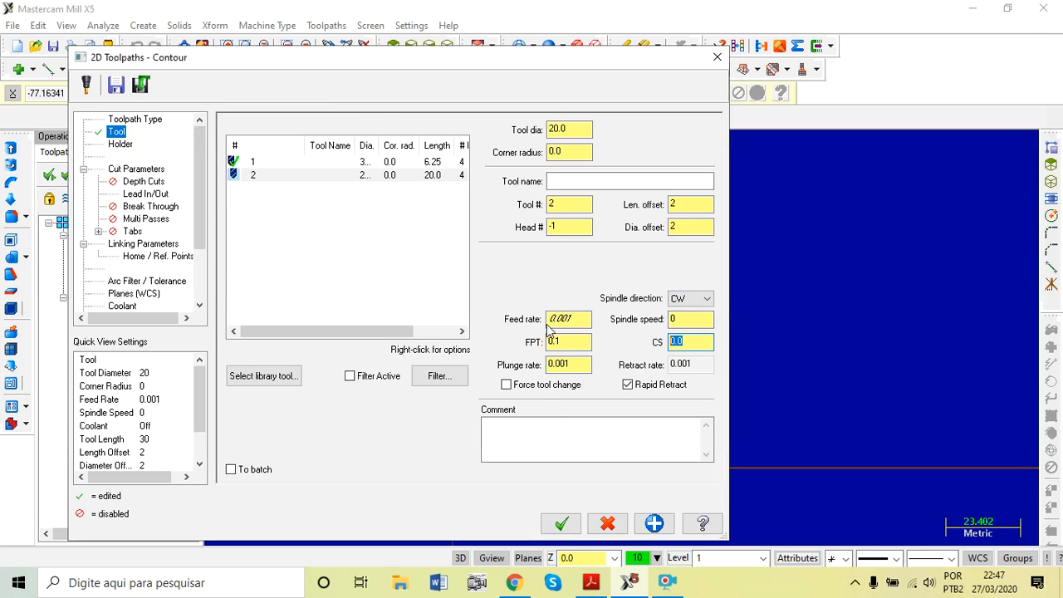
left_click(687, 344)
left_click(573, 363)
left_click_drag(573, 364, 552, 365)
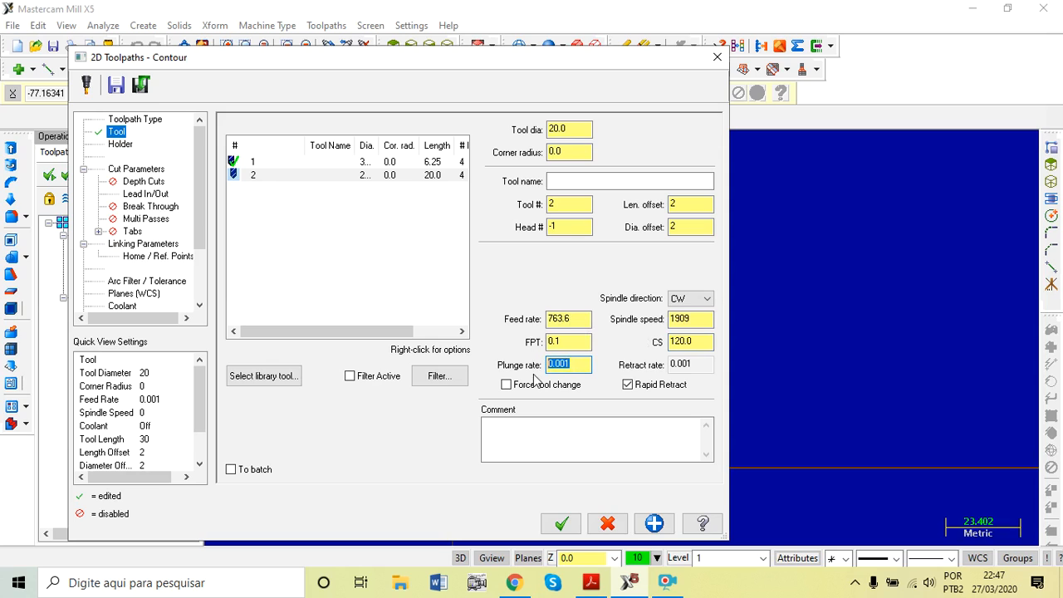
type("300")
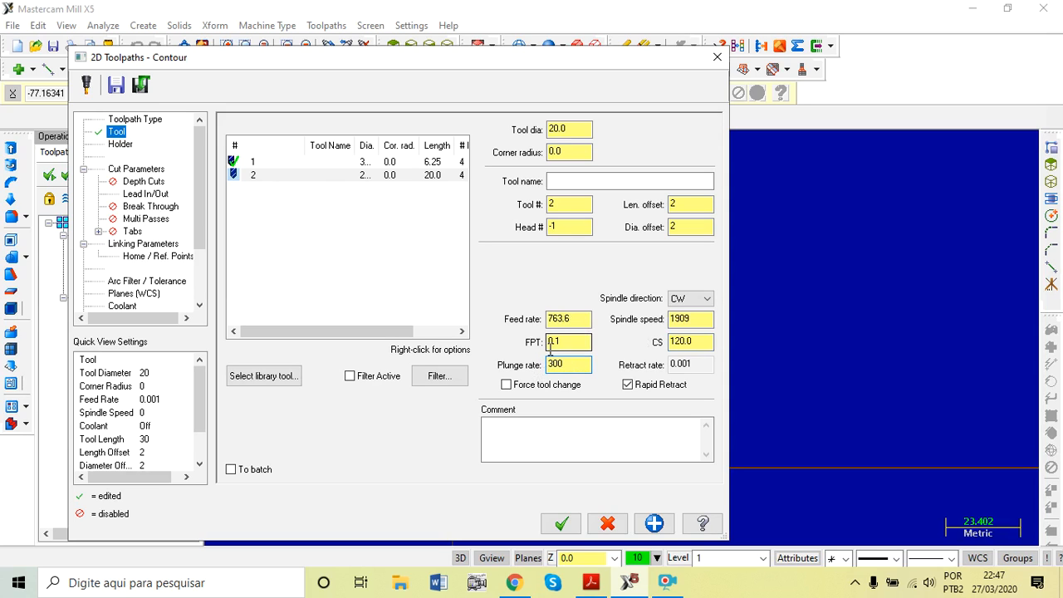
Enable depth cuts for the contour with a maximum rough step of 5 mm.
left_click(137, 169)
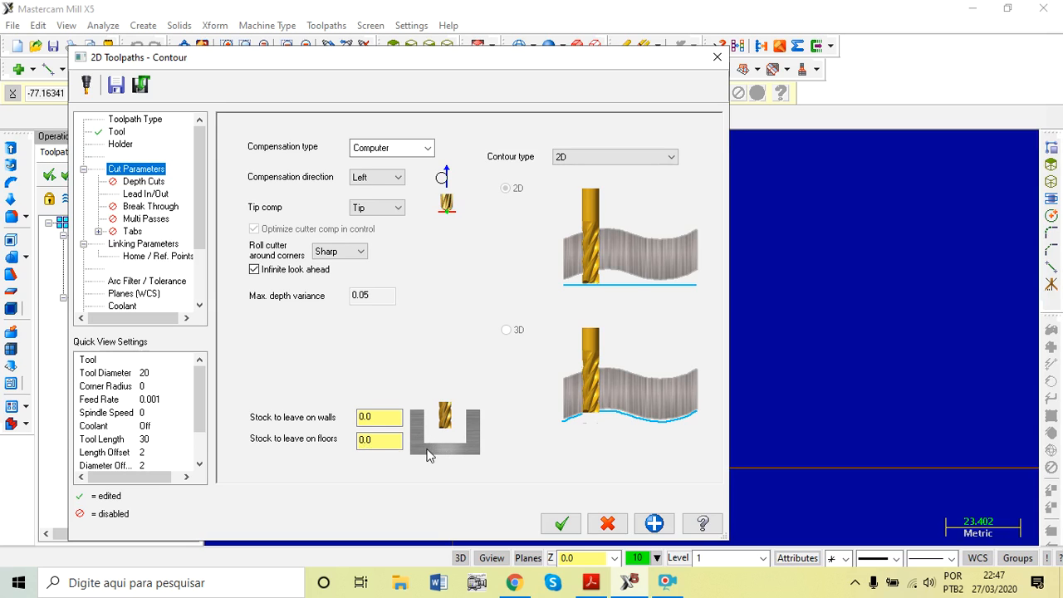
left_click(143, 183)
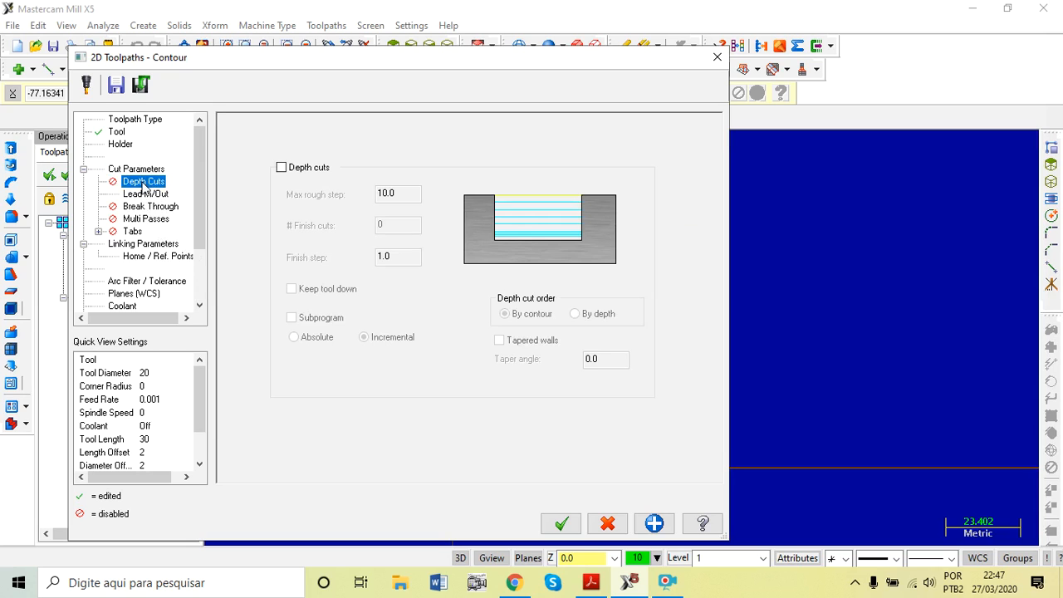
left_click(282, 168)
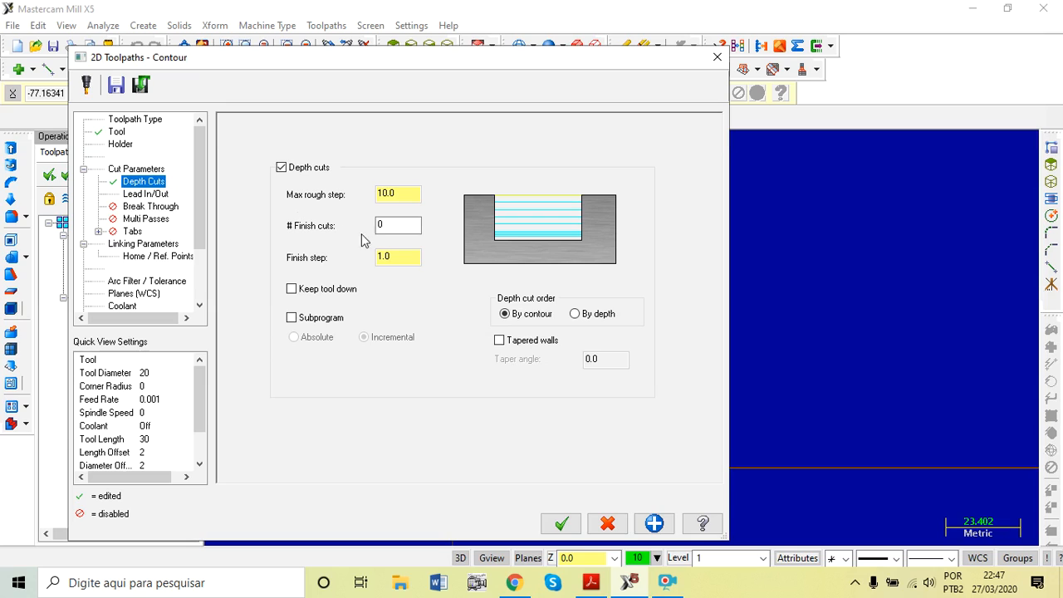
left_click_drag(401, 195, 363, 201)
type("5")
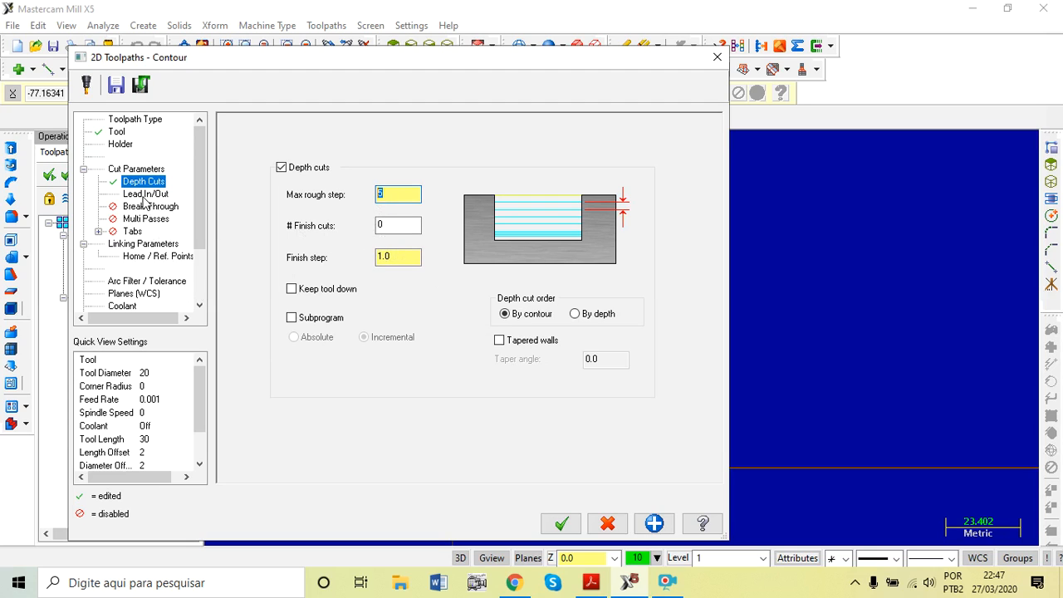
Make the contour's retract, feed plane and depth absolute, set top of stock to 0 with a negative depth, and generate the toolpath.
left_click(143, 245)
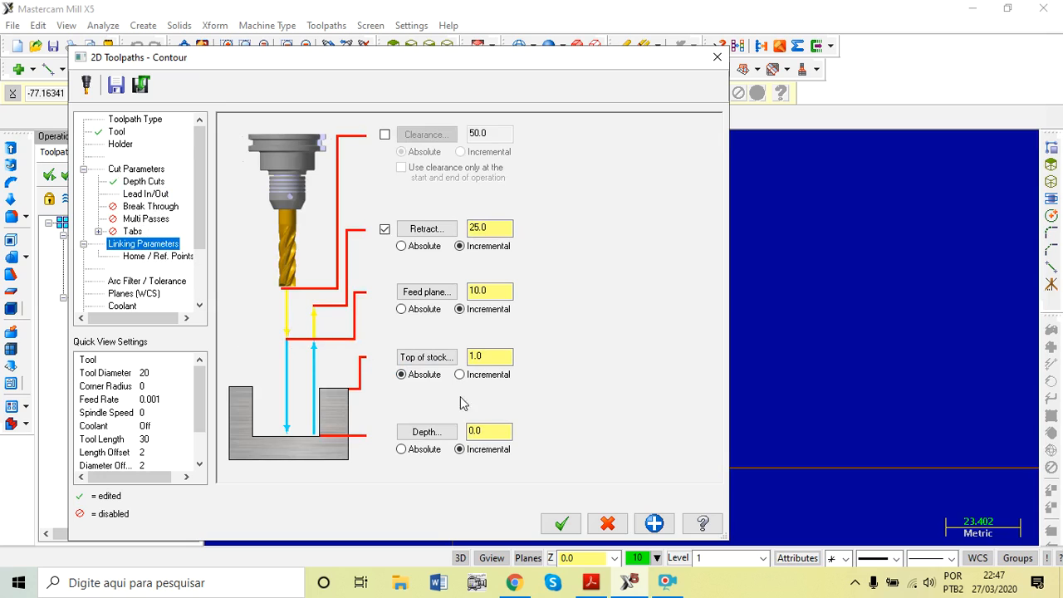
left_click(401, 246)
left_click(401, 309)
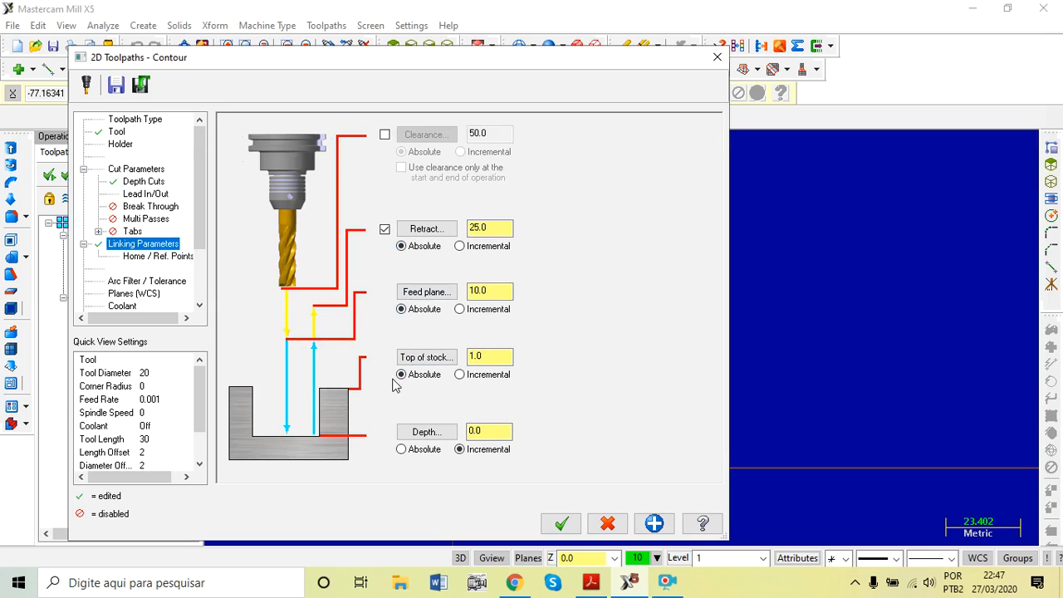
left_click(402, 449)
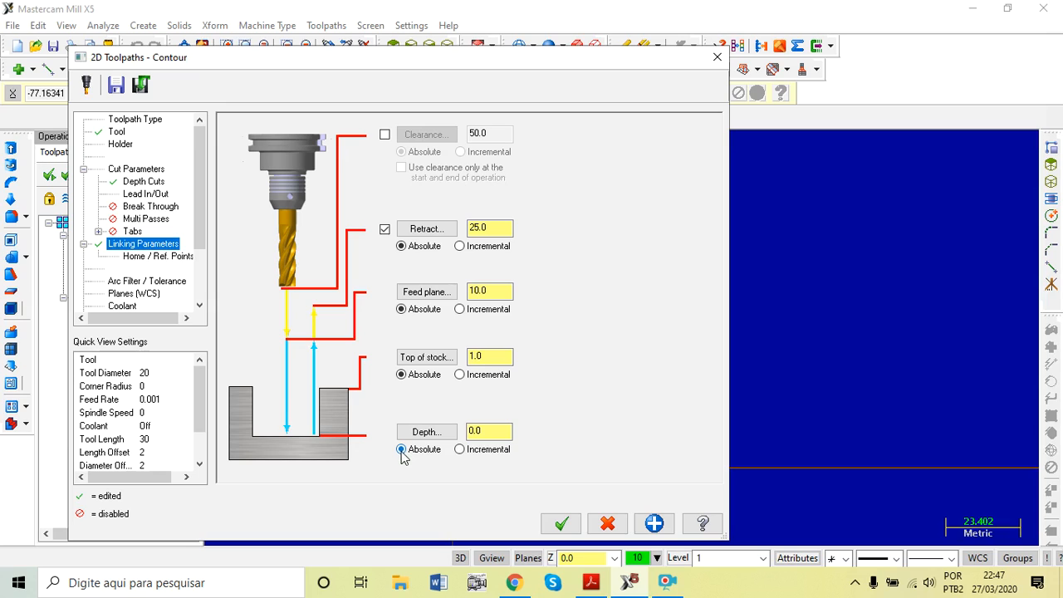
double_click(480, 355)
type("0")
double_click(475, 430)
type("-")
left_click(561, 522)
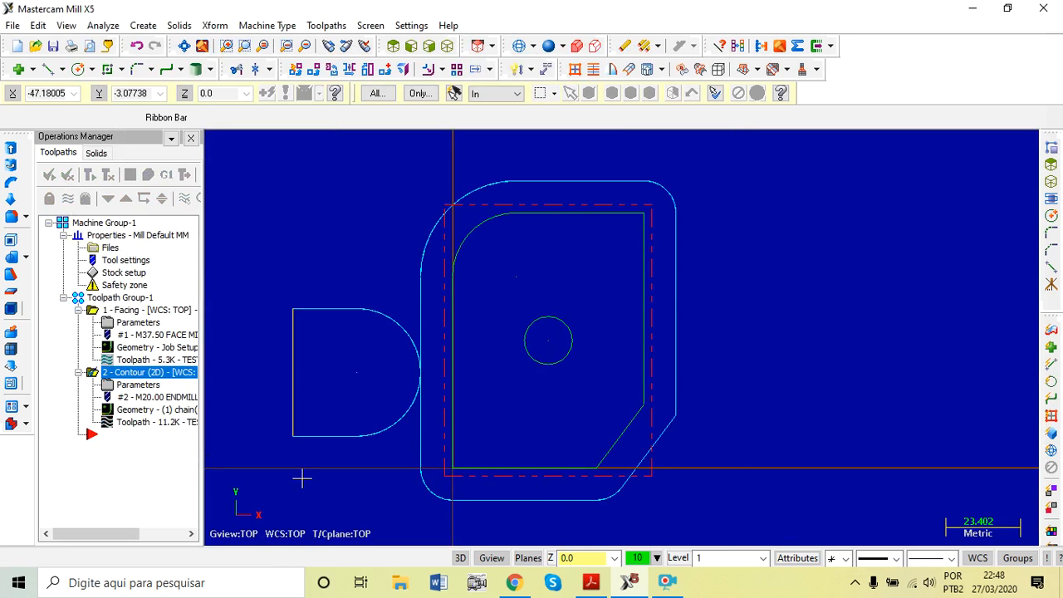
Verify the facing and contour operations together in isometric view and inspect the machined part from another angle.
left_click(447, 45)
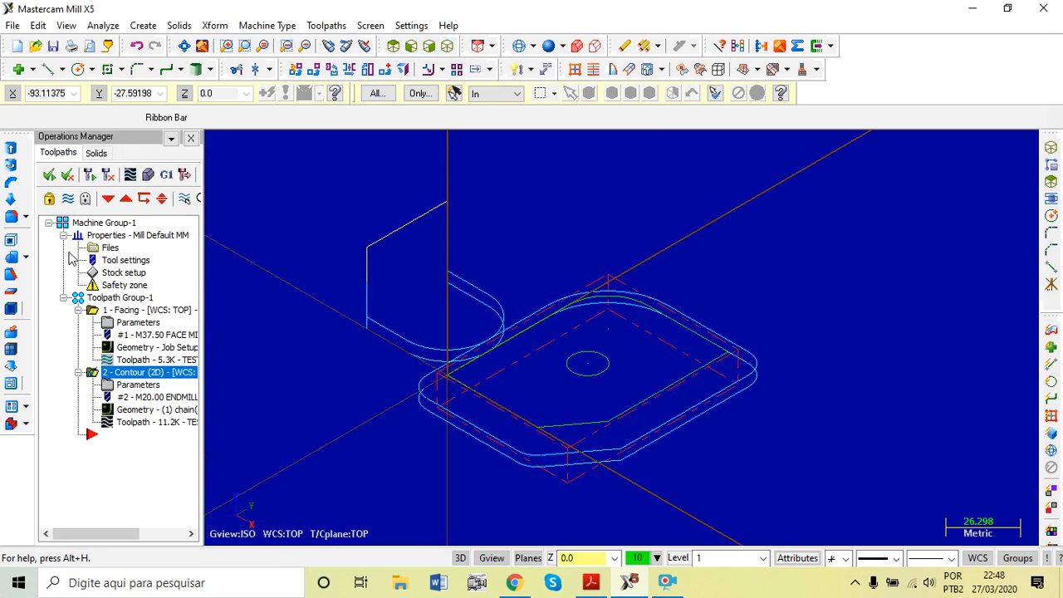
left_click(46, 175)
left_click(147, 174)
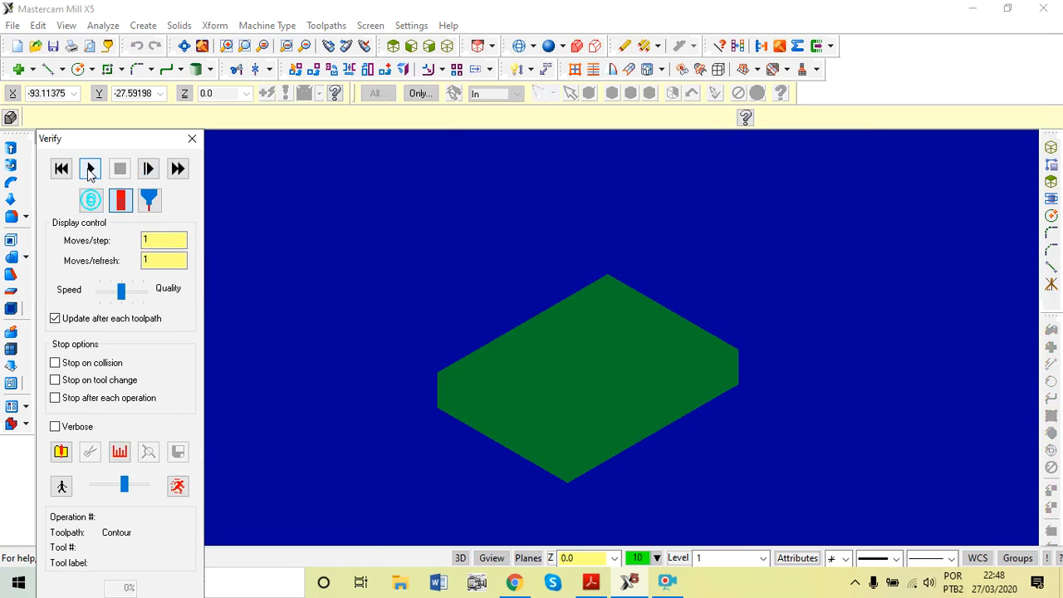
left_click(90, 169)
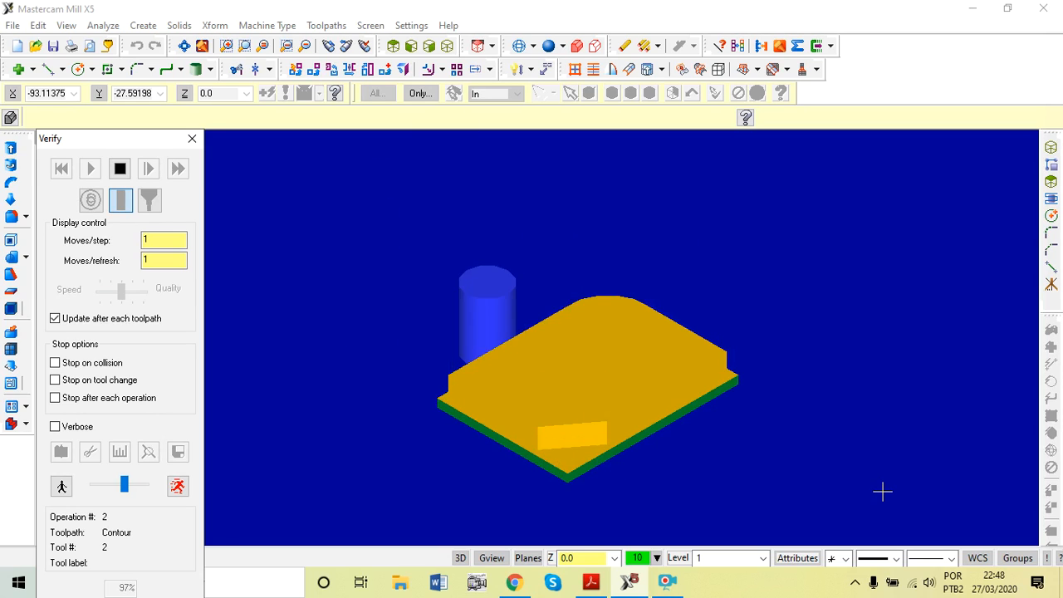
middle_click_drag(712, 371, 581, 373)
Restart the verification, enable a colour change for each tool, replay the simulation and close it.
left_click(62, 170)
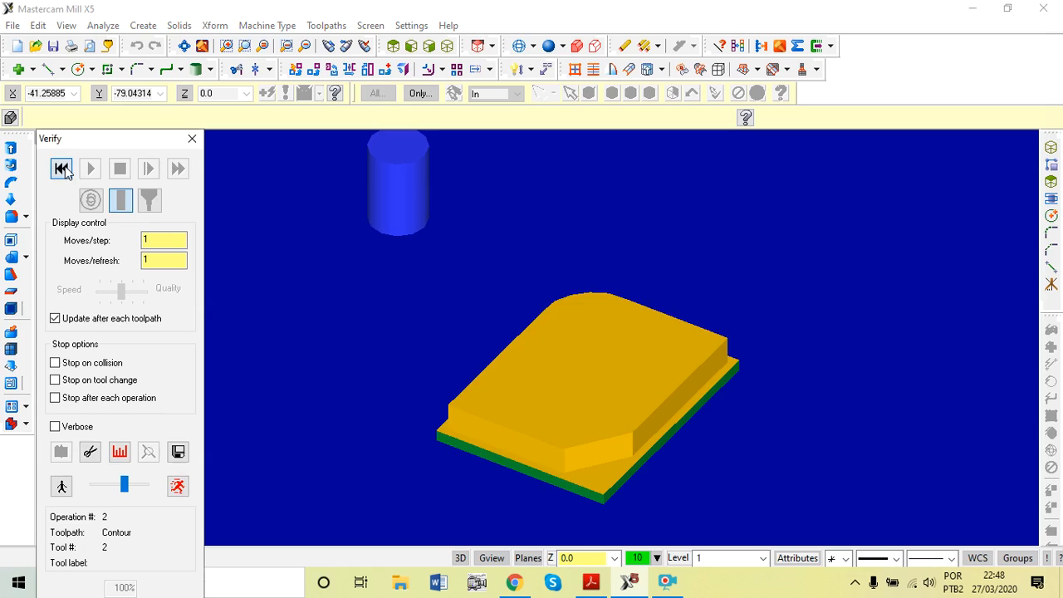
left_click(67, 453)
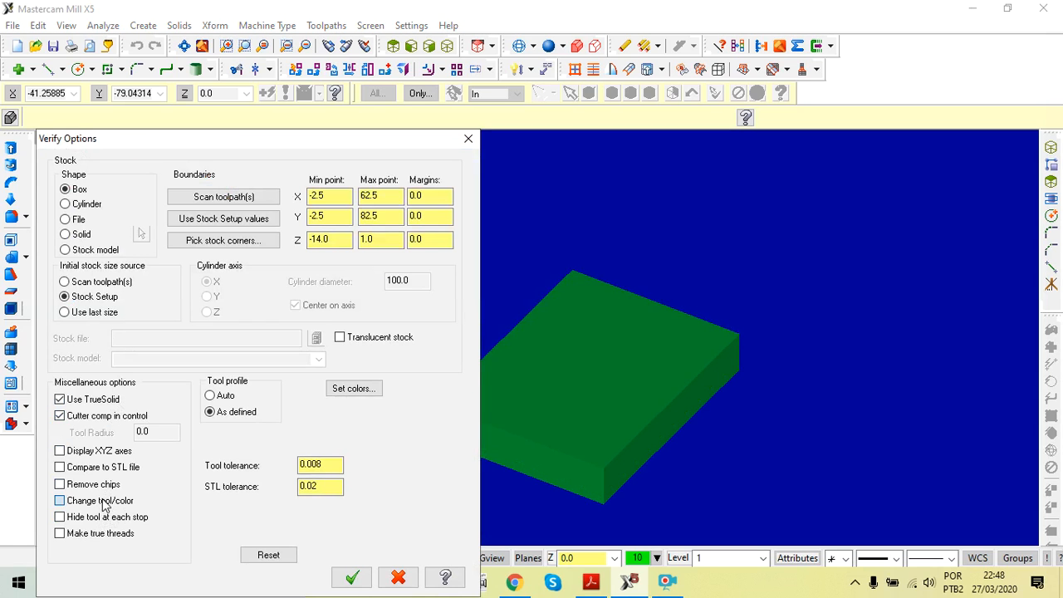
left_click(351, 576)
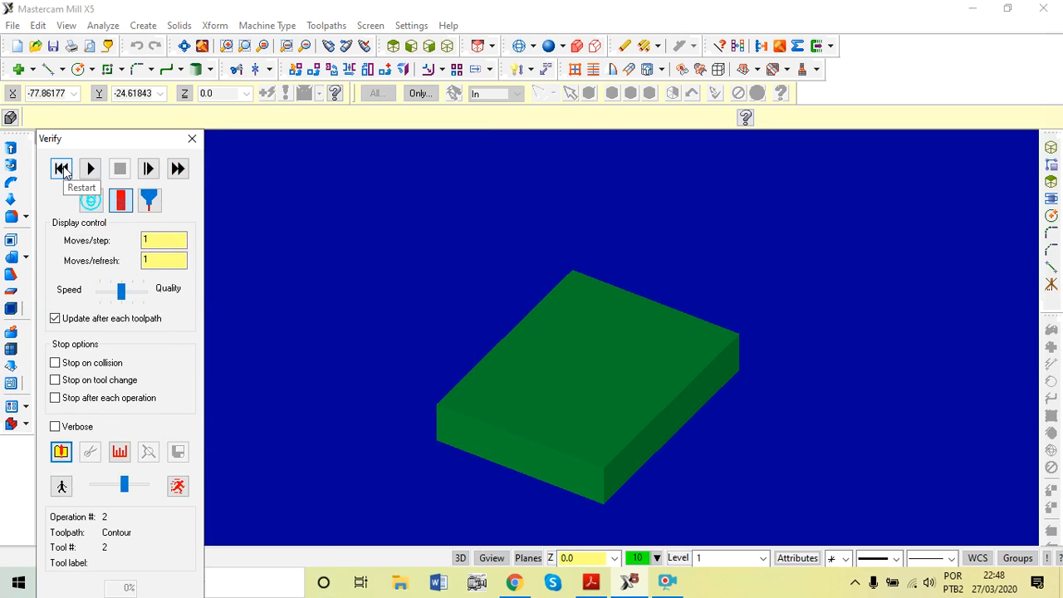
left_click(91, 170)
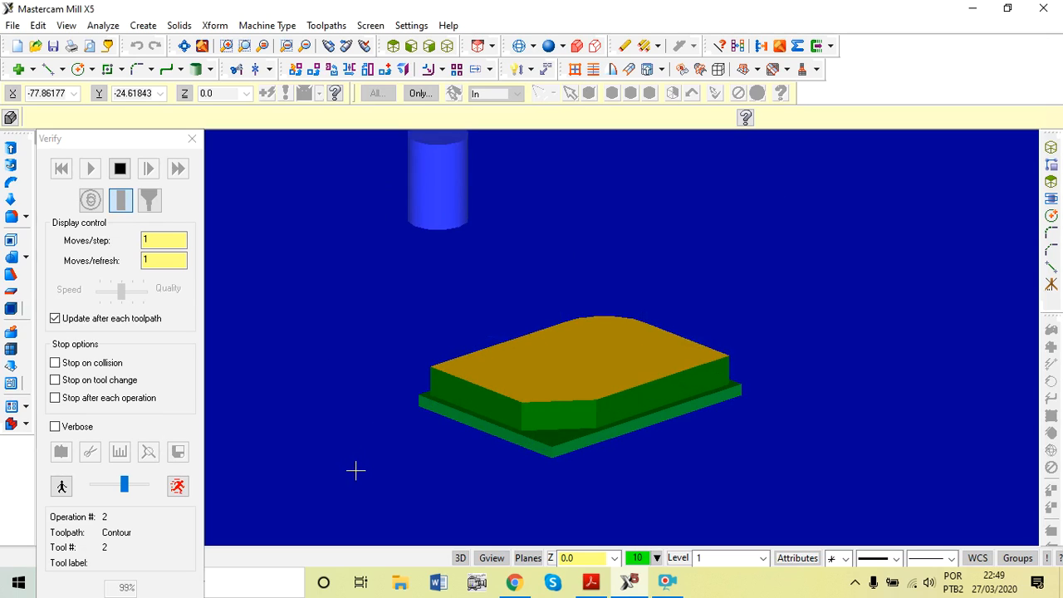
mouse_move(337, 409)
middle_mouse_down()
mouse_move(432, 427)
mouse_move(415, 407)
mouse_move(282, 427)
mouse_move(268, 385)
mouse_move(247, 382)
mouse_move(301, 427)
mouse_move(406, 443)
mouse_move(290, 427)
mouse_move(323, 406)
middle_mouse_up()
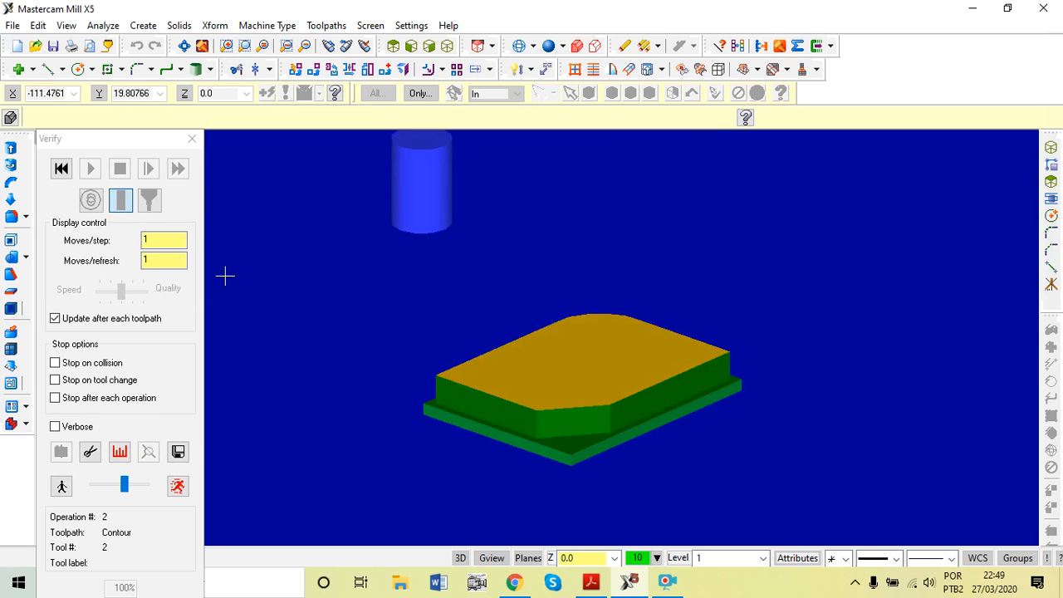
left_click(192, 141)
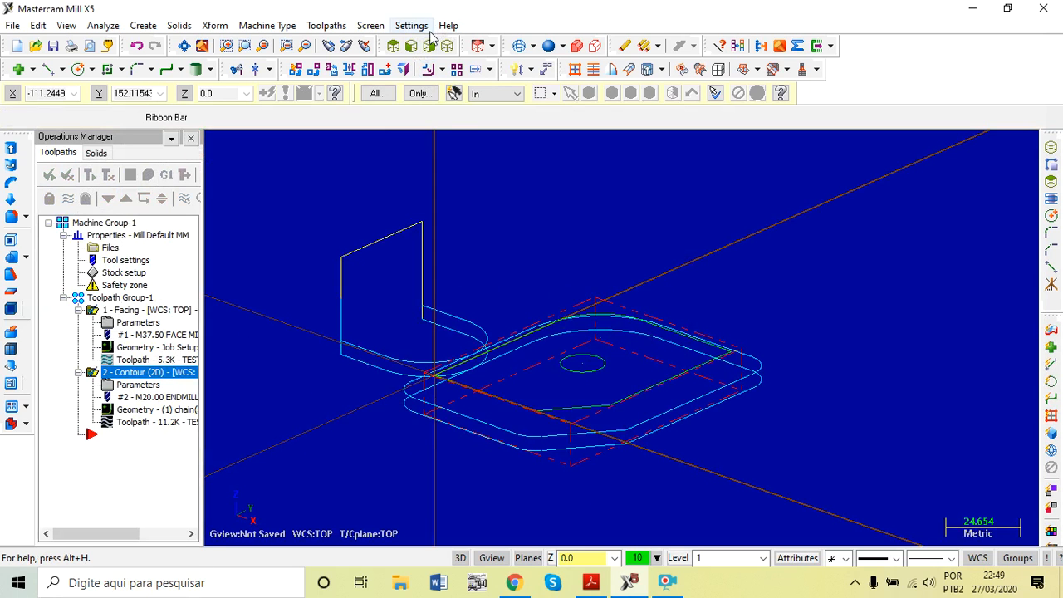
Return to the Top view and hide the facing and contour toolpath displays.
left_click(393, 46)
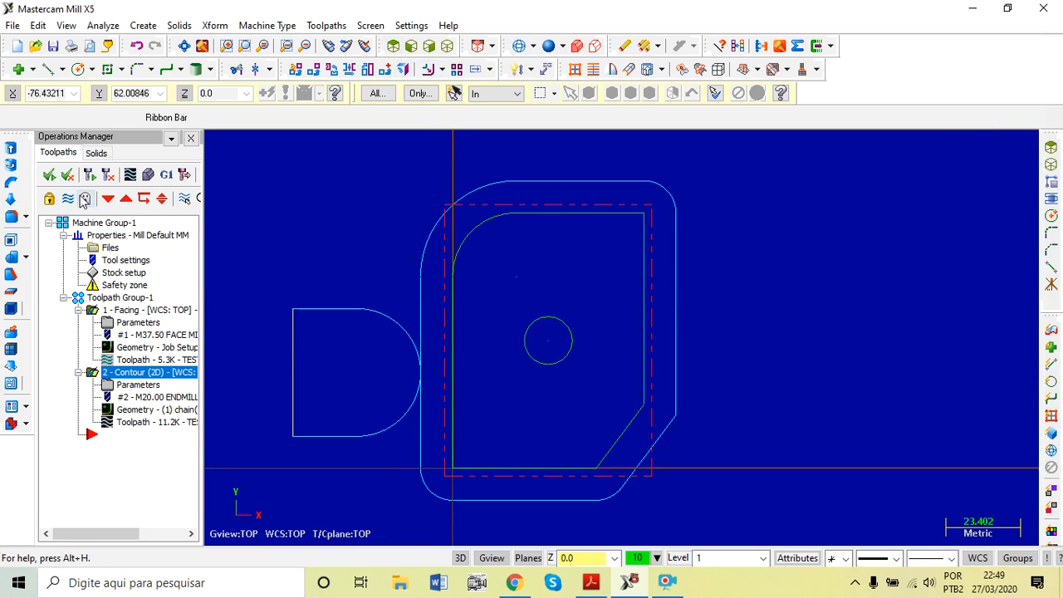
left_click(68, 199)
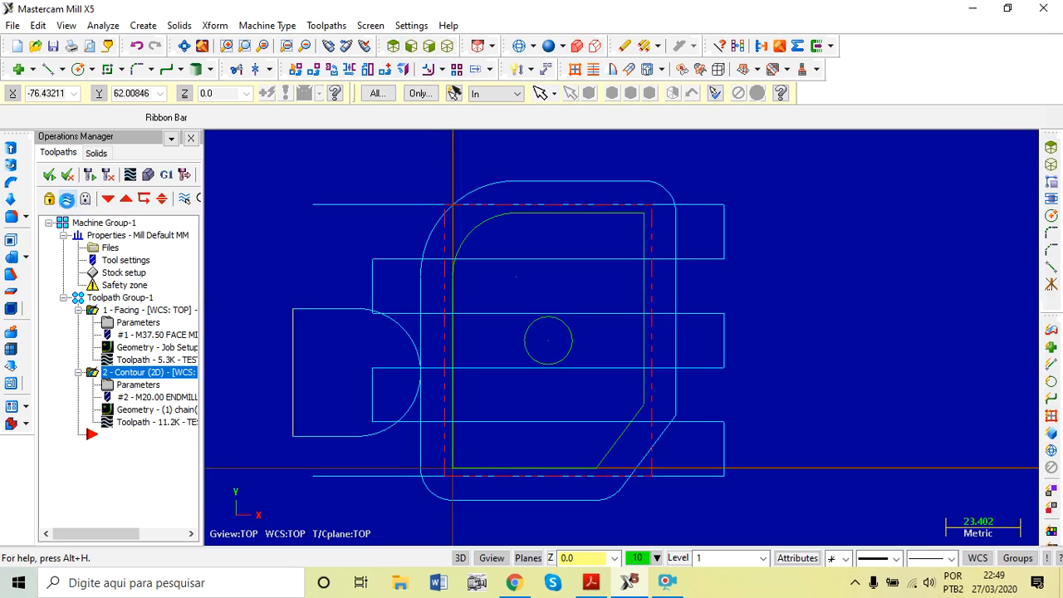
left_click(67, 199)
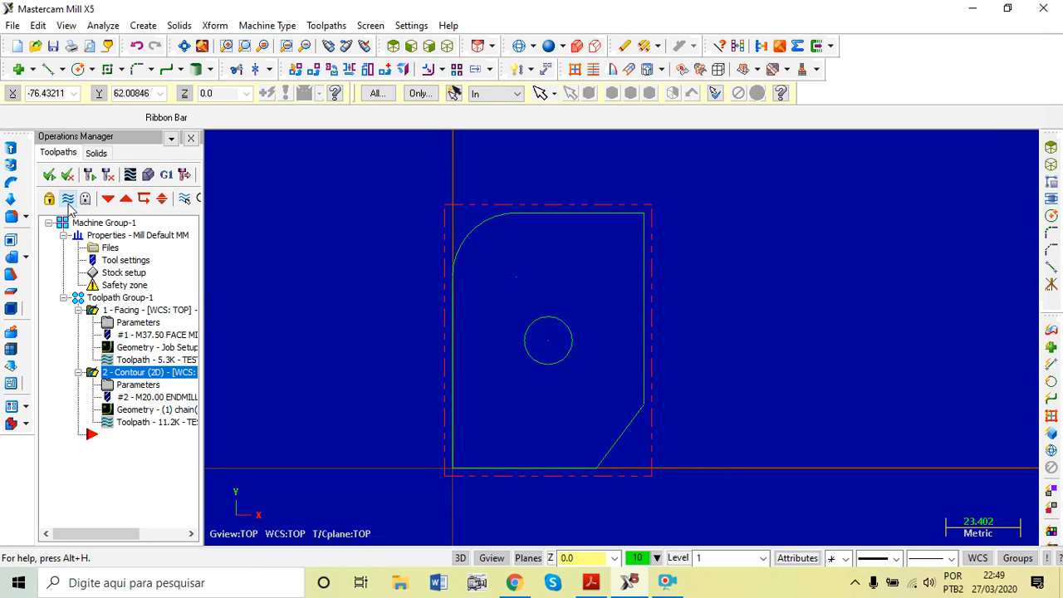
Start a drill toolpath and choose the circle as the entity that locates the hole.
left_click(325, 26)
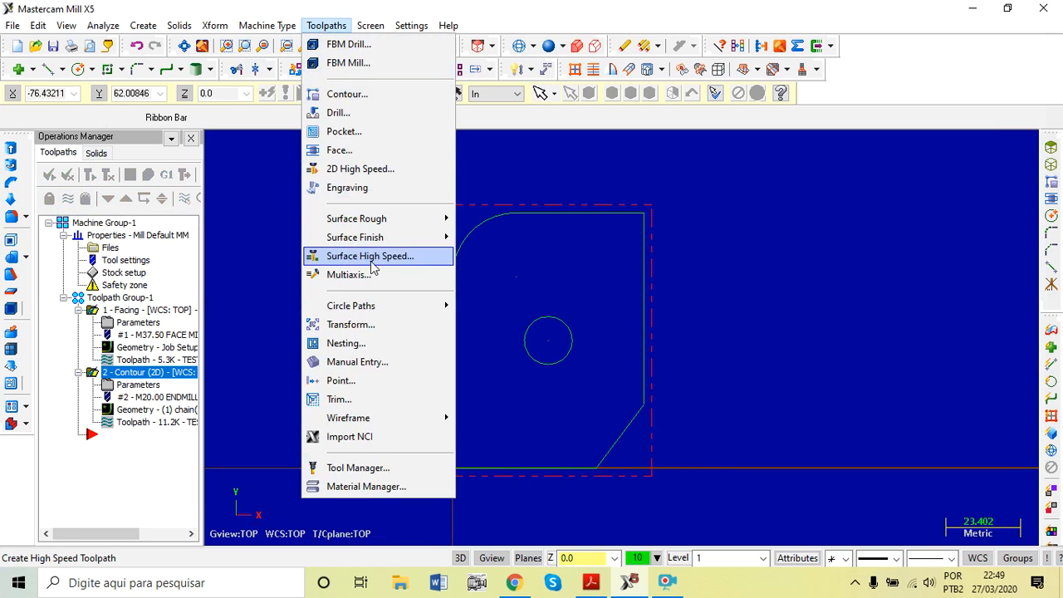
left_click(356, 119)
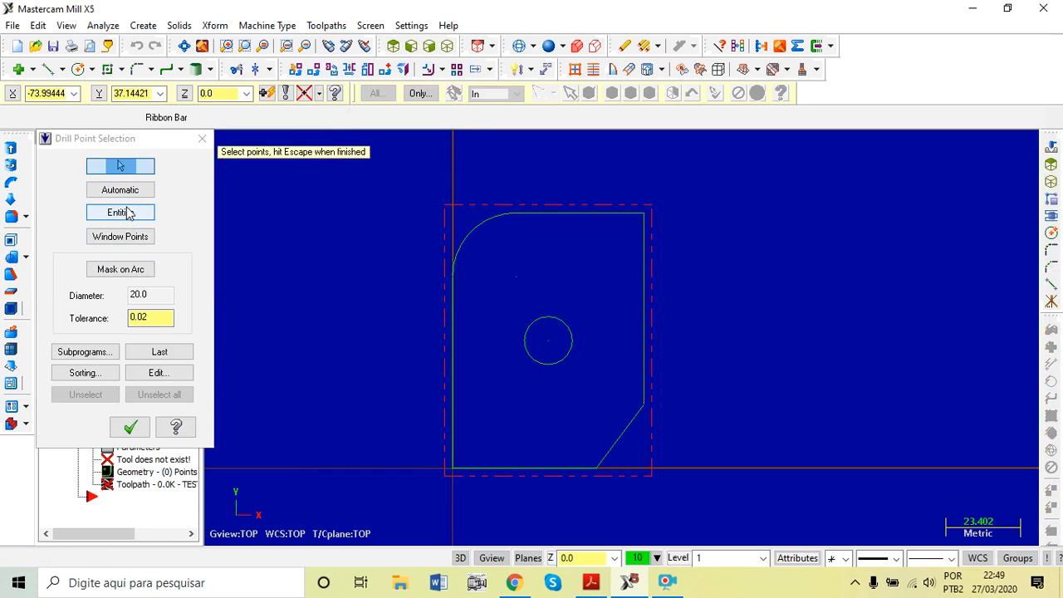
left_click(124, 212)
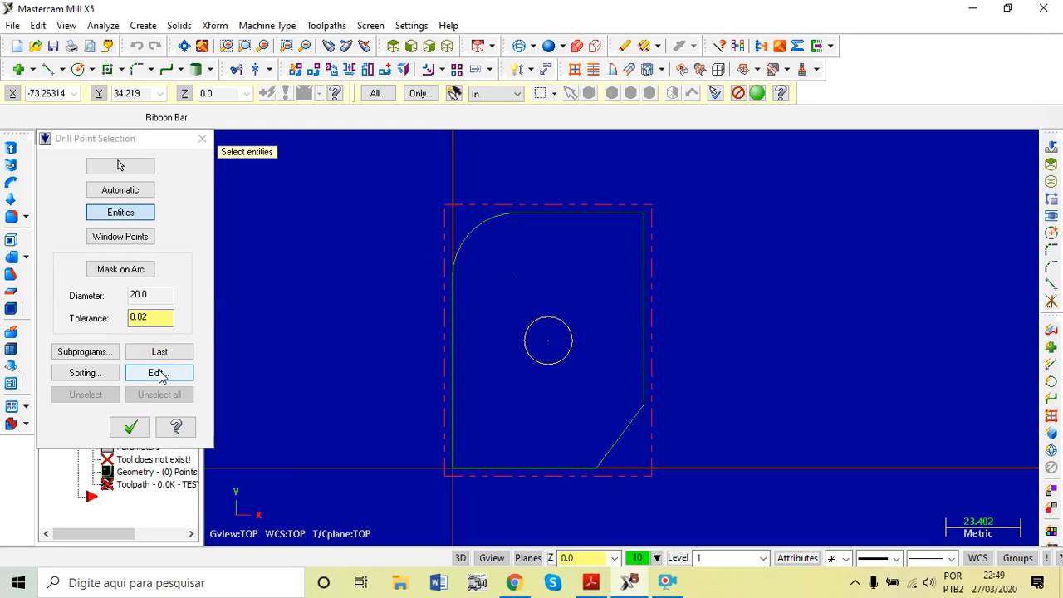
left_click(131, 428)
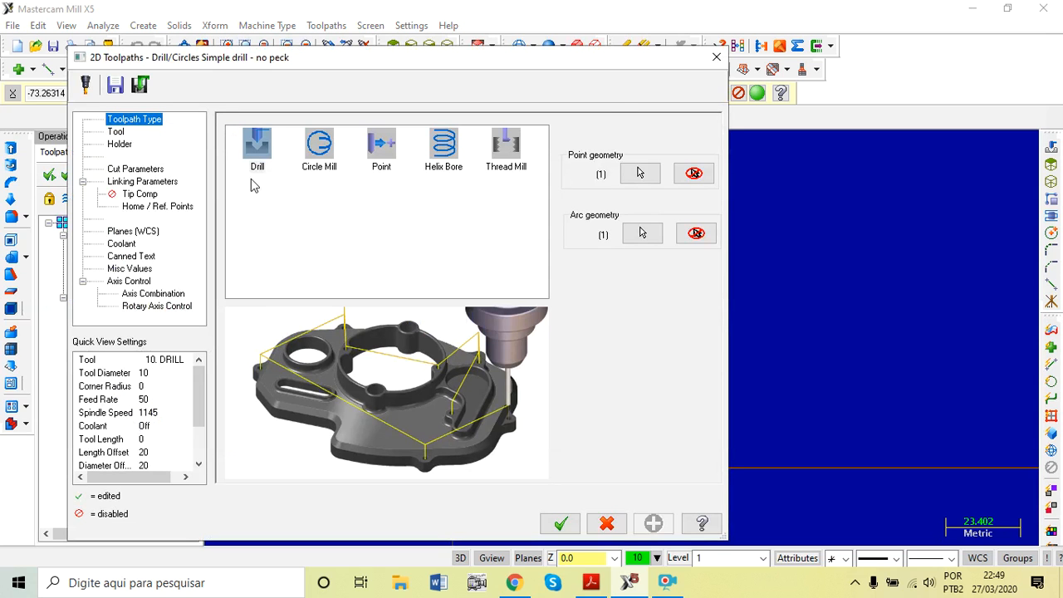
Create a new drill tool for the drilling operation with a diameter of 15 mm.
left_click(121, 133)
right_click(297, 219)
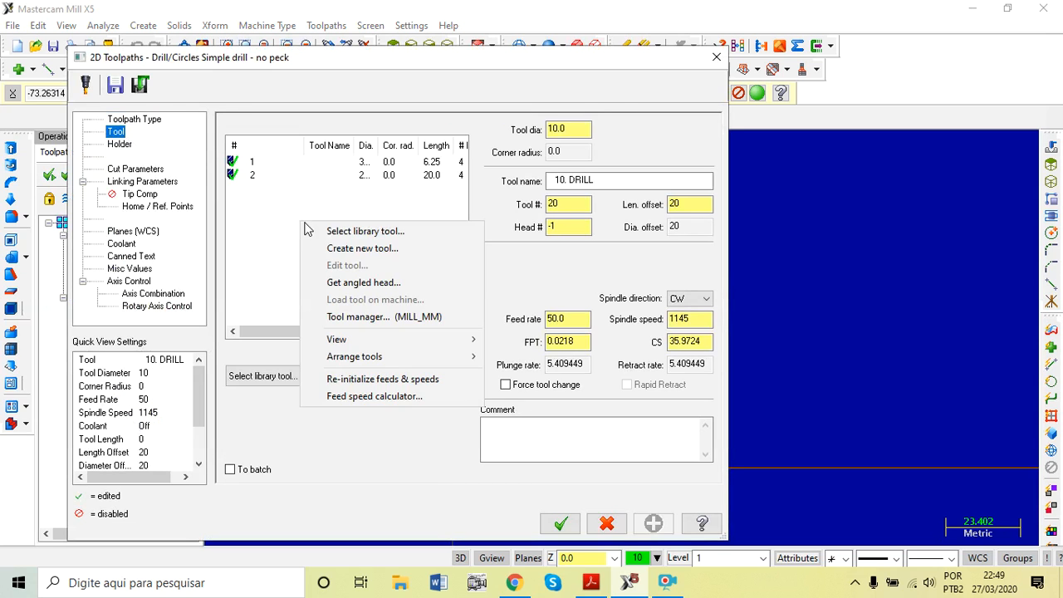
left_click(378, 249)
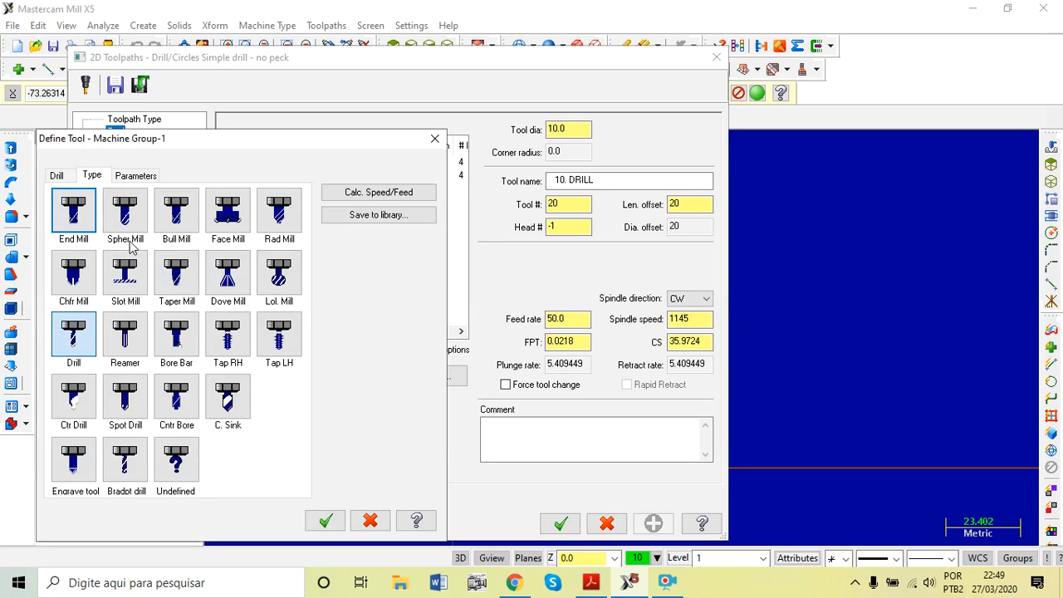
left_click(70, 341)
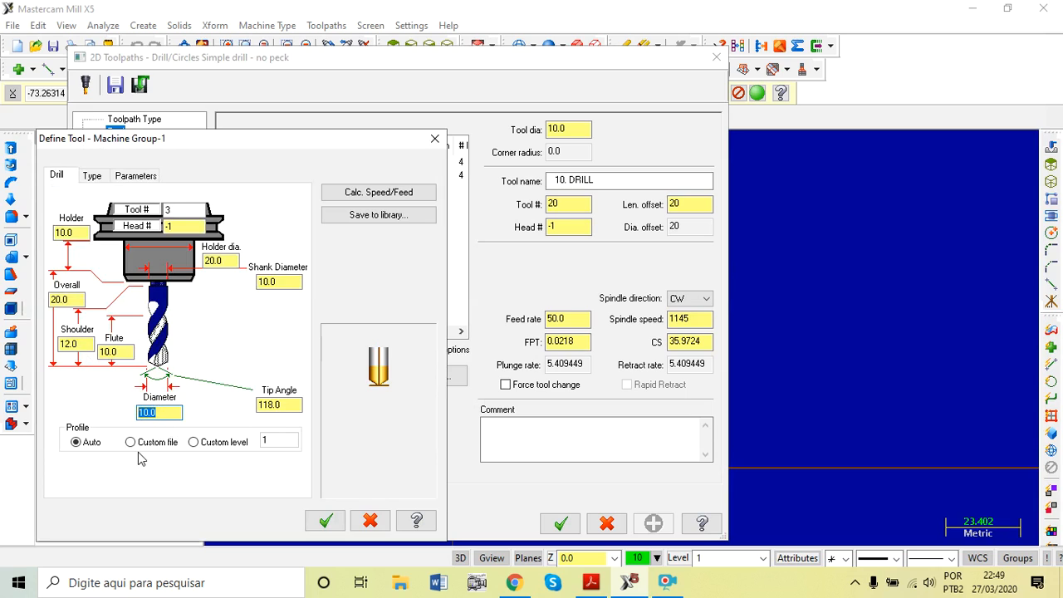
type("15")
Set the drill's flute length to 25, shoulder to 30 and overall length to 35 mm, and accept the tool.
left_click(120, 351)
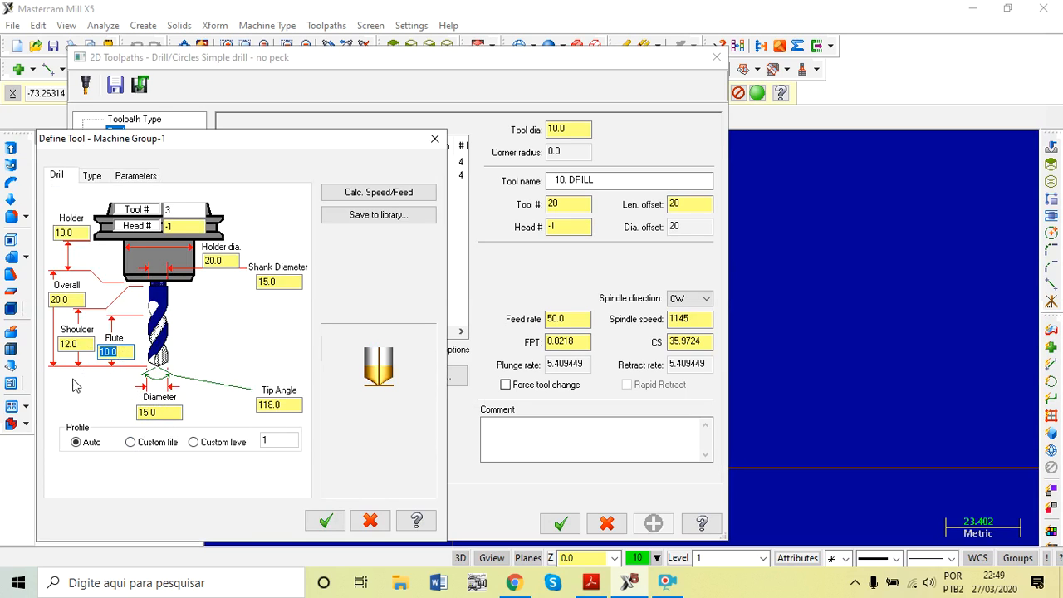
type("25")
left_click(75, 343)
type("30")
left_click(58, 300)
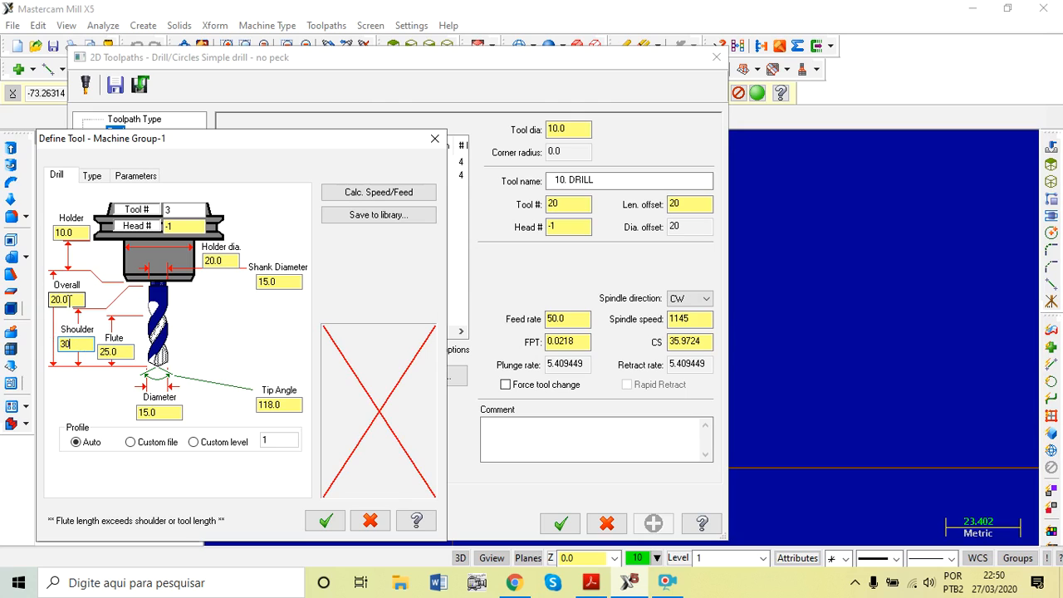
type("35")
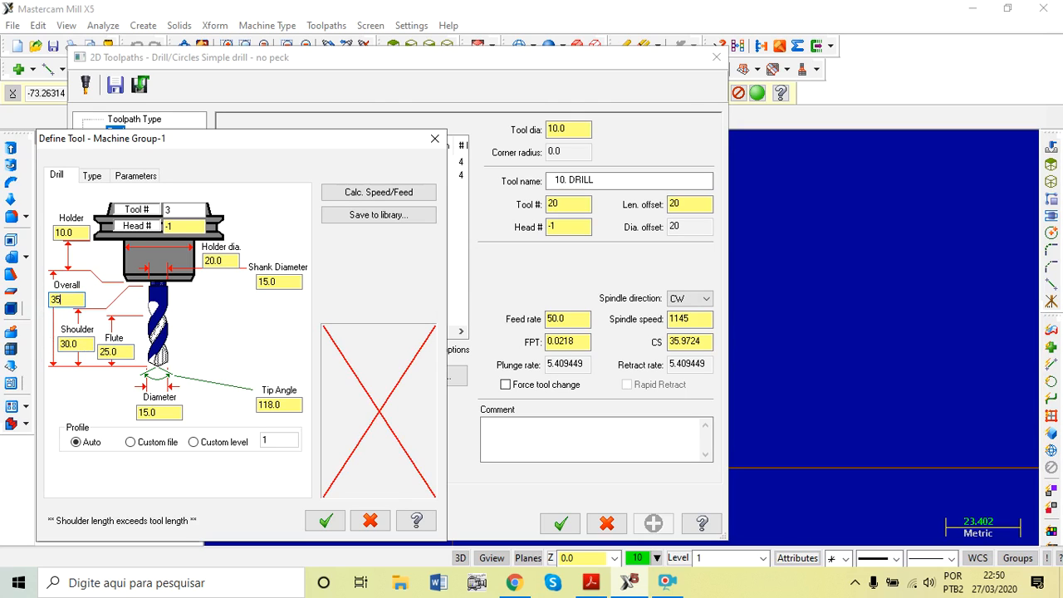
left_click(325, 520)
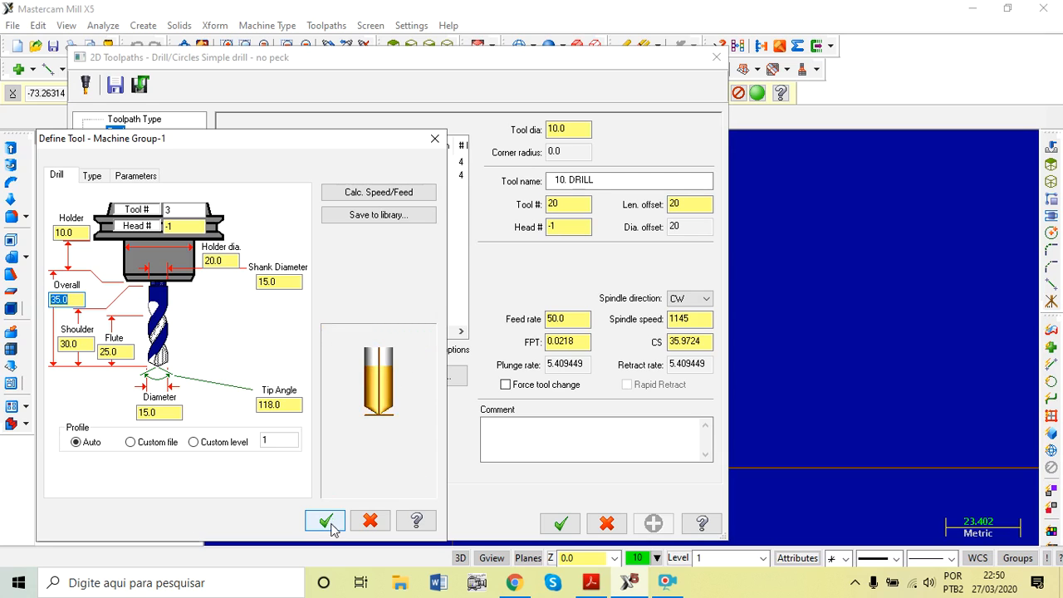
left_click(326, 521)
left_click(314, 268)
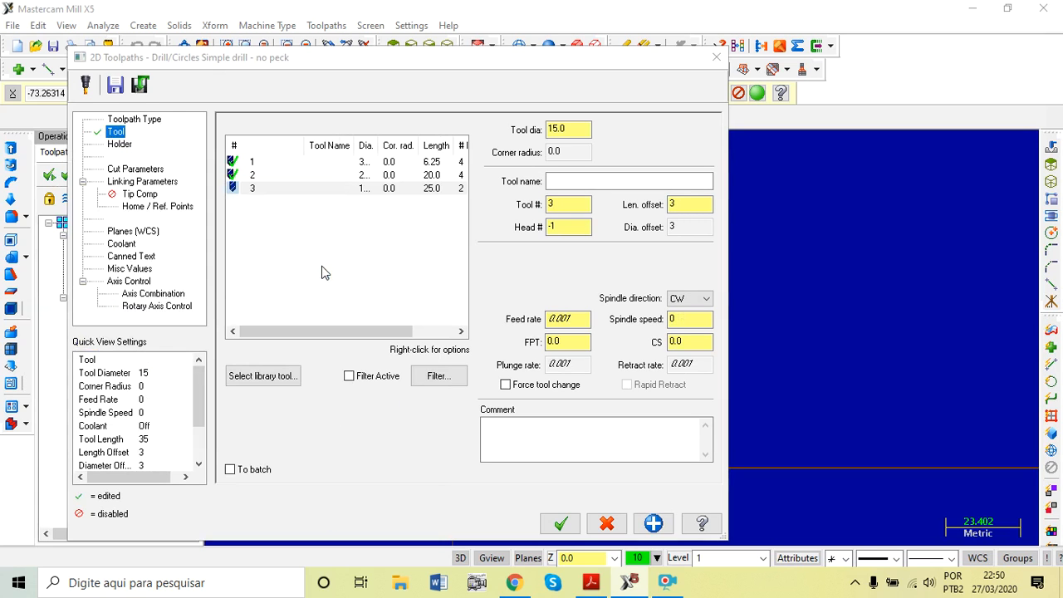
Set the drill's feed per tooth to 0.05 and its cutting speed to 120.
left_click(569, 347)
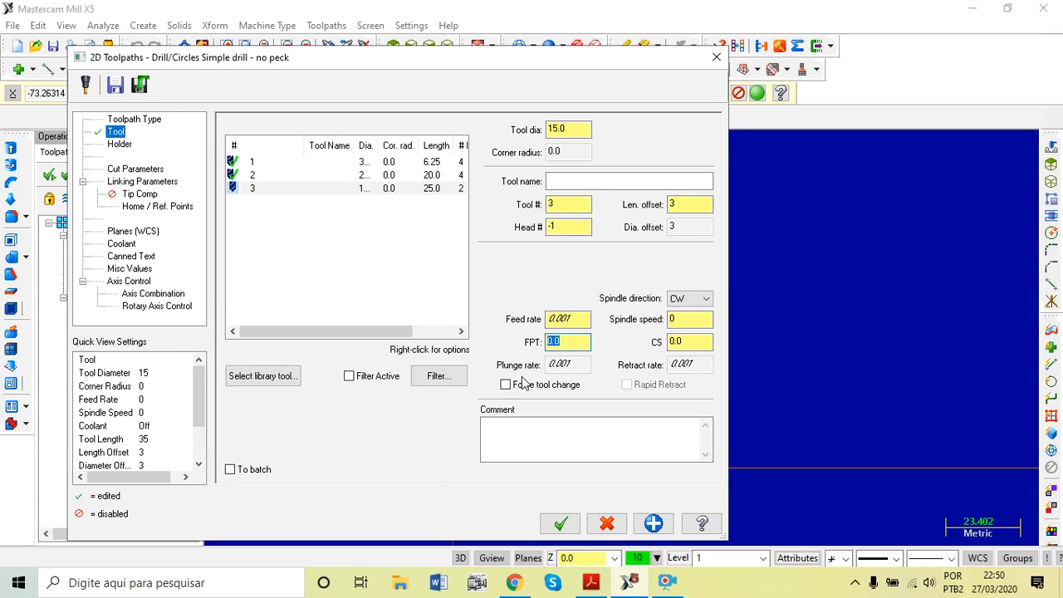
type("0")
left_click(683, 345)
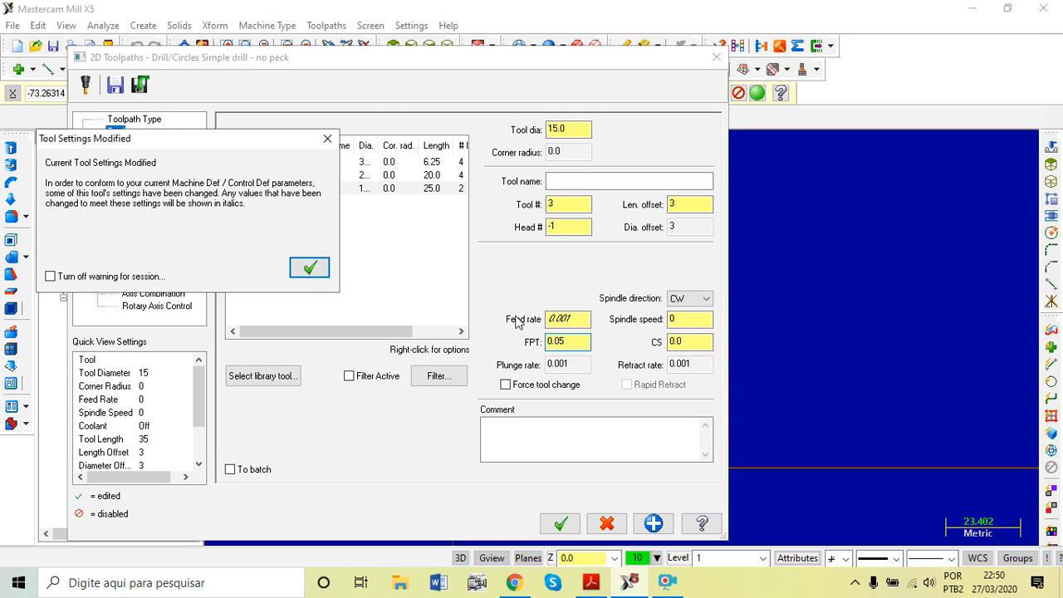
left_click(316, 268)
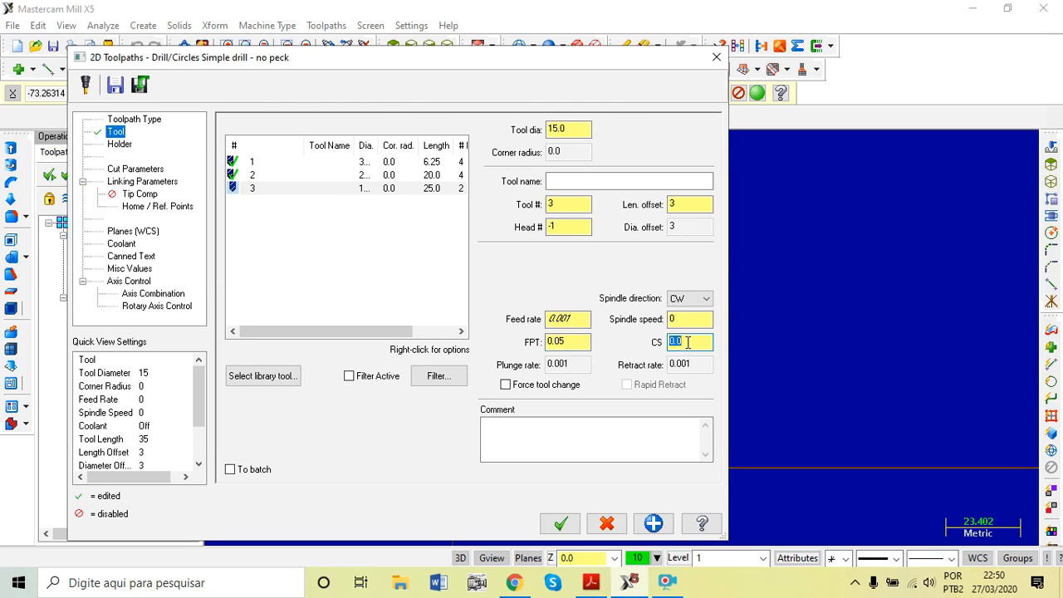
type("120")
Try the Peck Drill cycle in the drilling cut parameters and return the cycle to Drill/Counterbore.
left_click(135, 170)
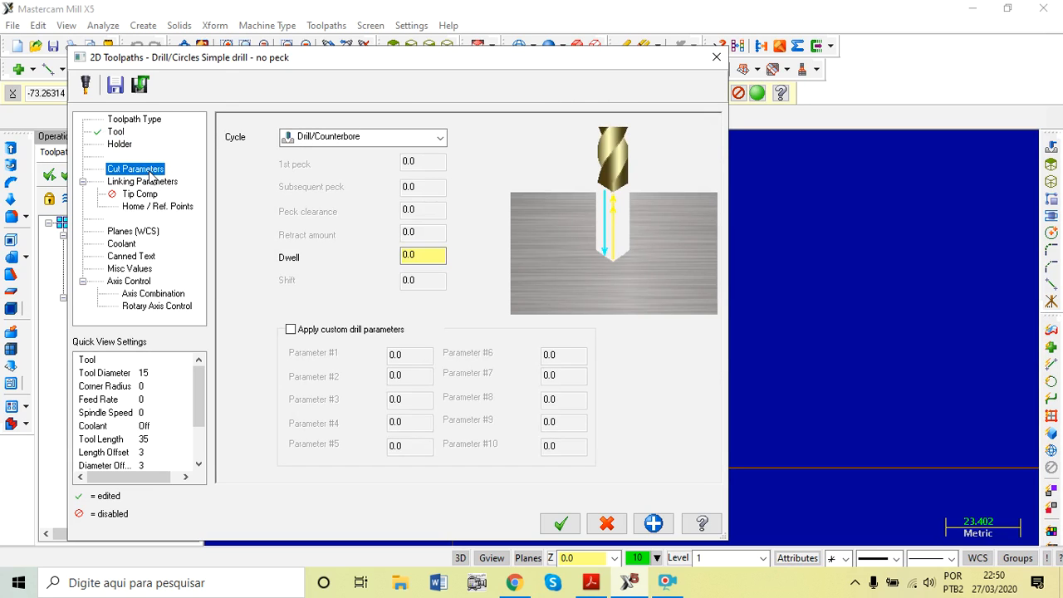
left_click(439, 136)
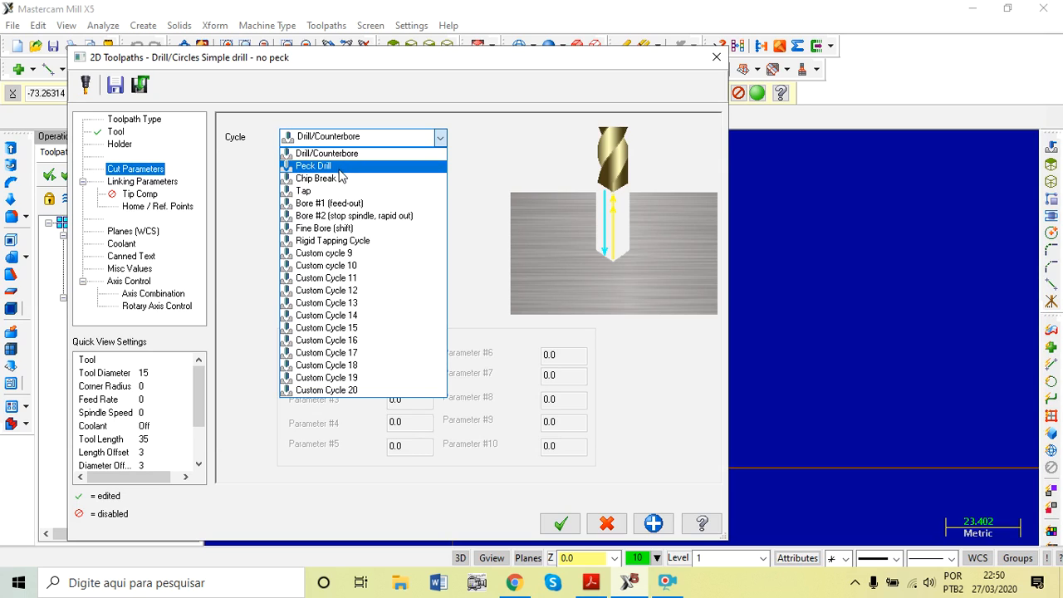
left_click(339, 168)
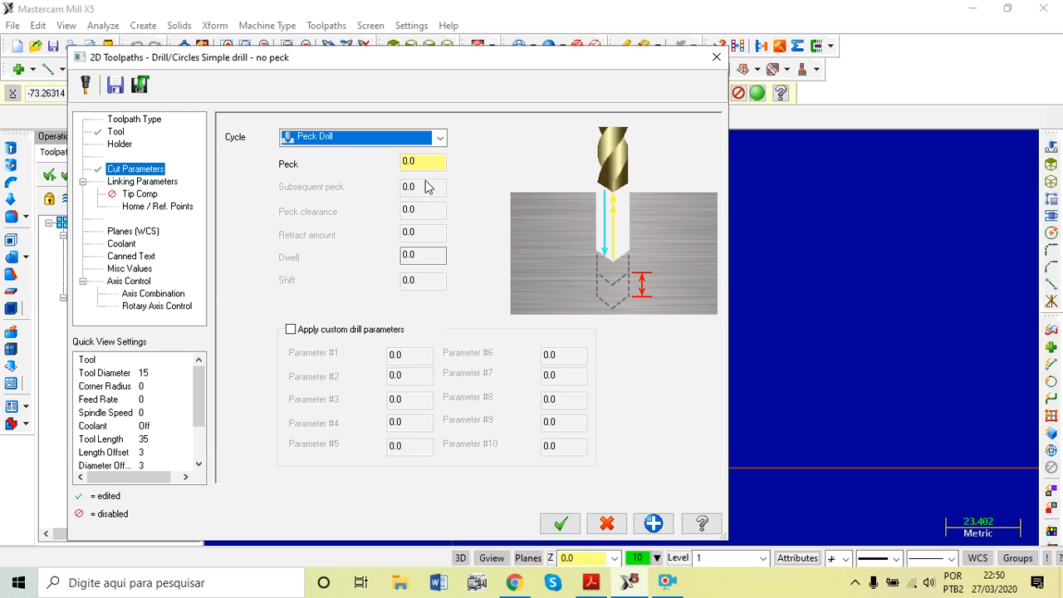
left_click(440, 139)
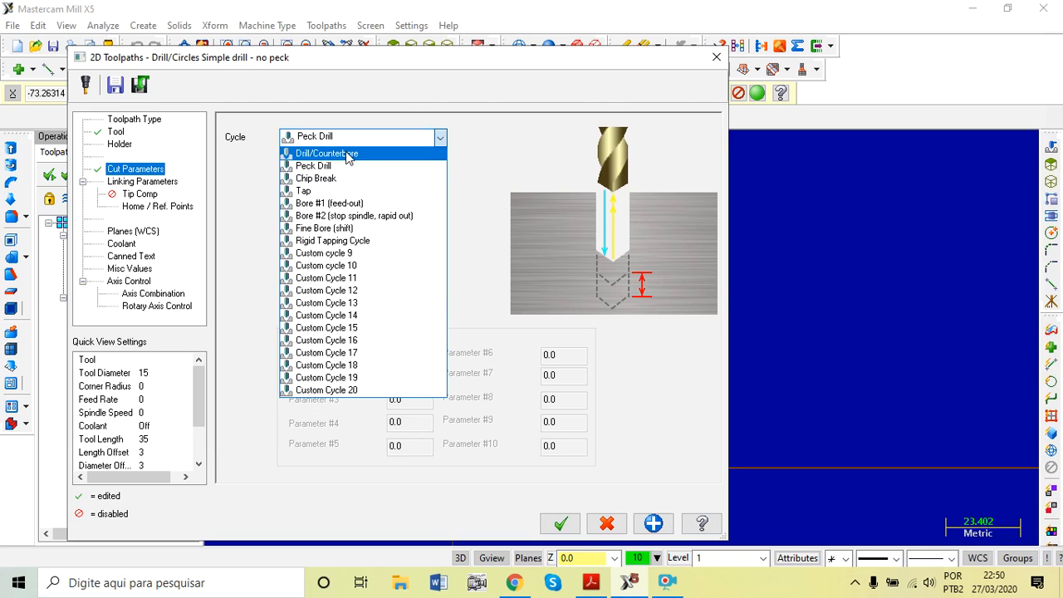
left_click(347, 154)
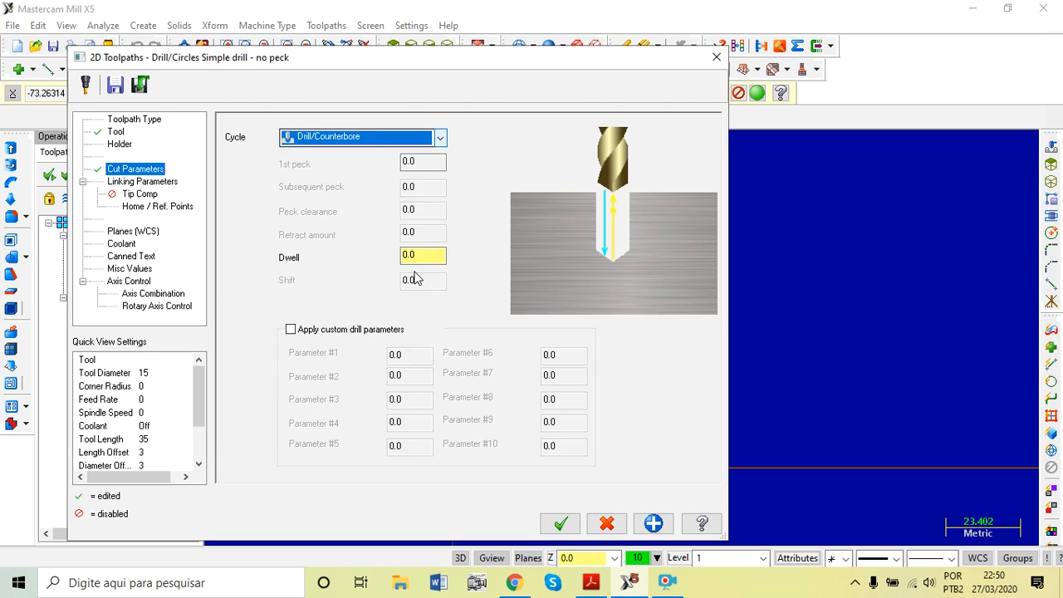
Make the drilling retract and depth absolute, set the depth to -20, and generate the toolpath.
left_click(143, 181)
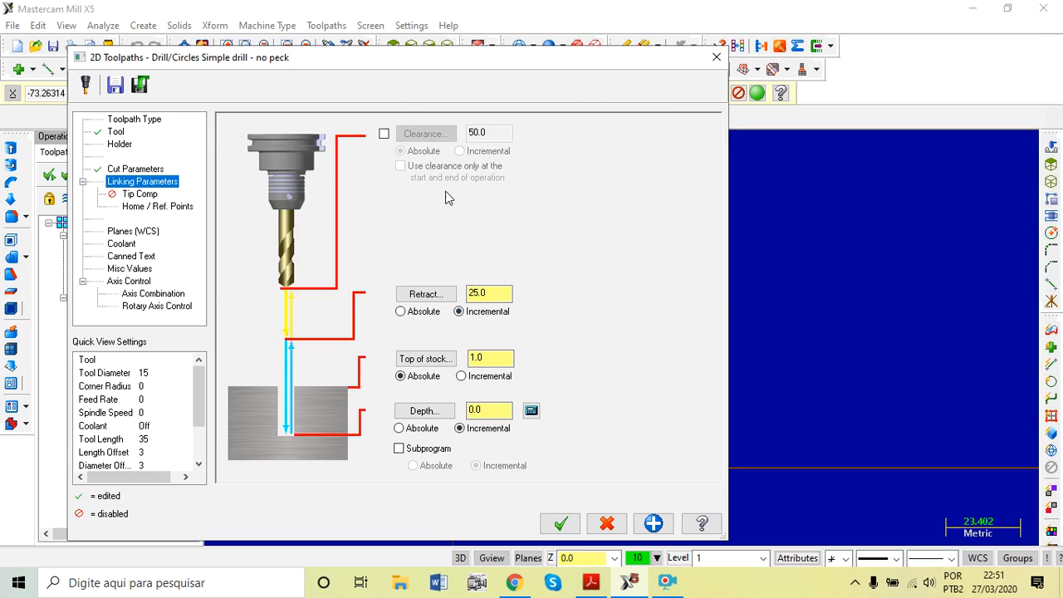
left_click(400, 310)
left_click(399, 428)
double_click(486, 411)
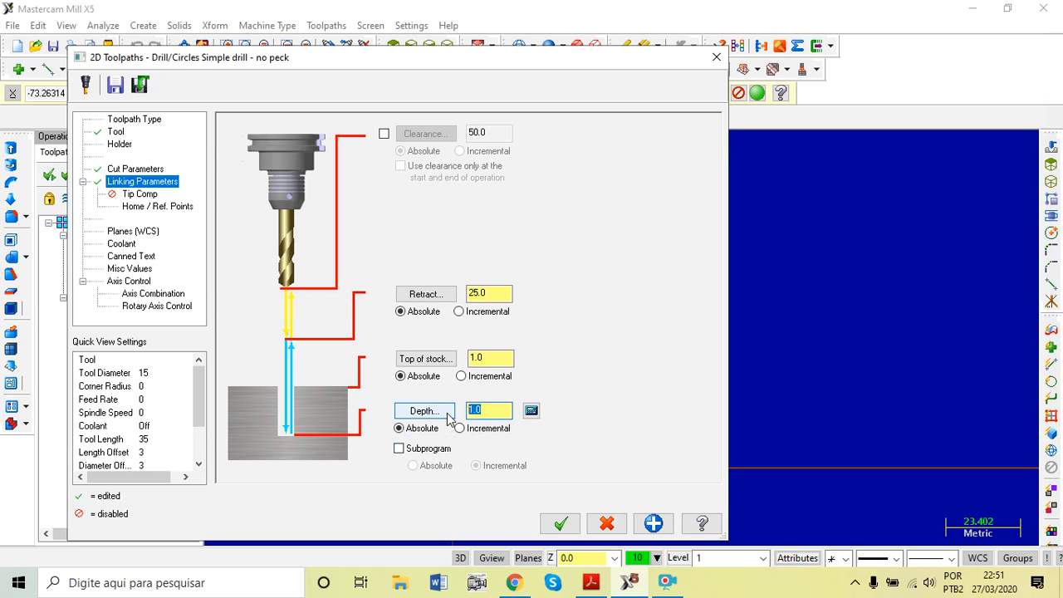
type("-20")
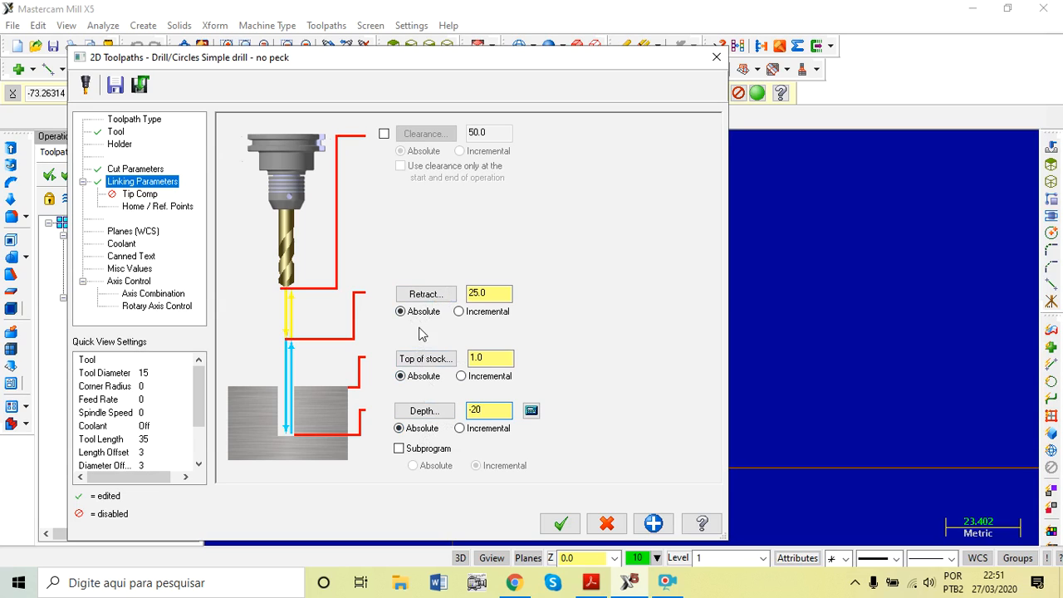
left_click(562, 528)
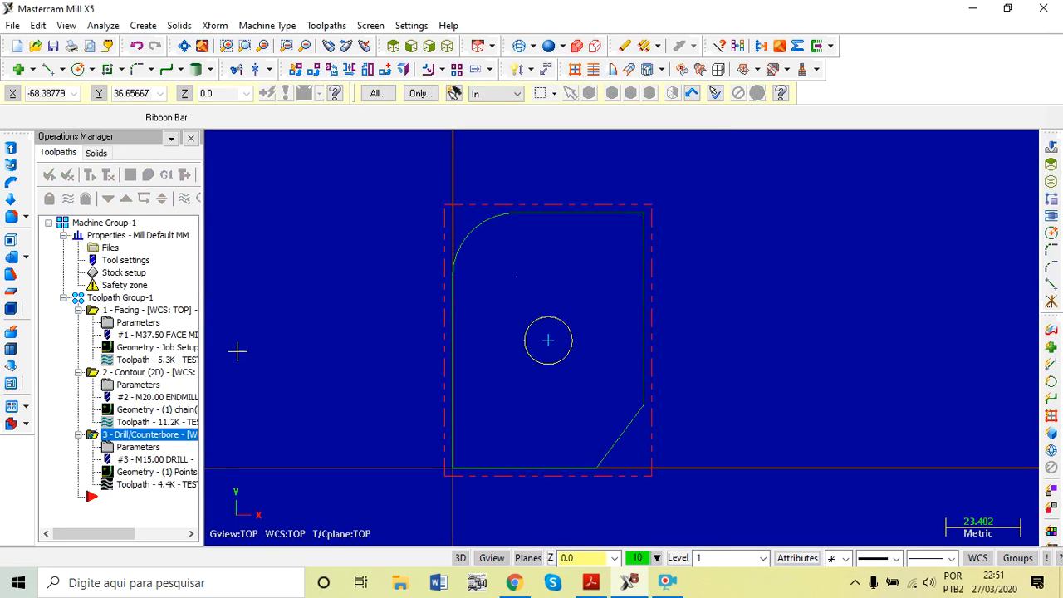
Verify all facing, contour and drilling operations together in isometric view, and inspect the drilled part from another angle.
left_click(50, 175)
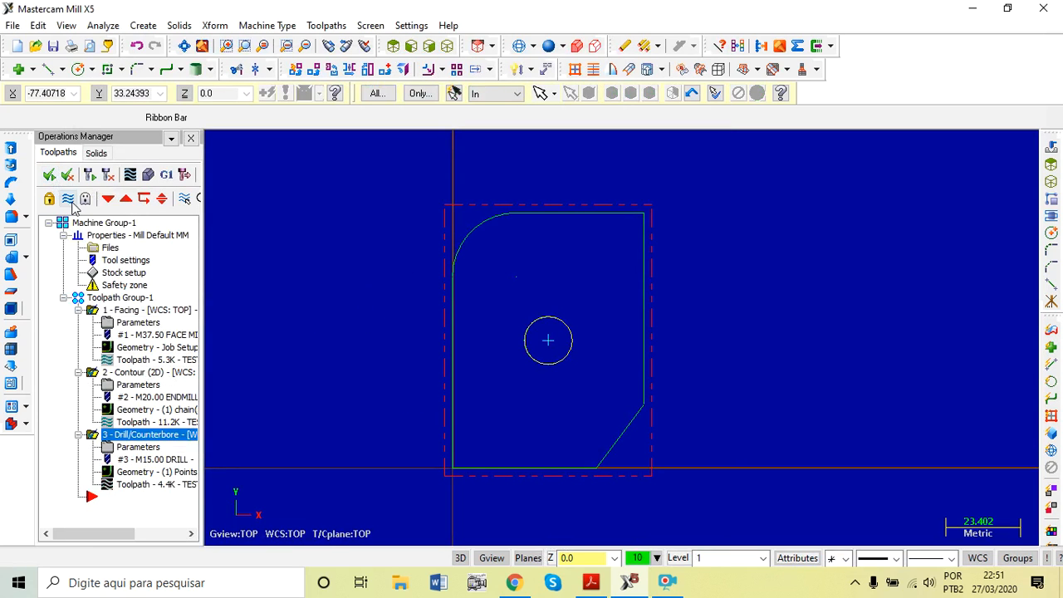
left_click(147, 176)
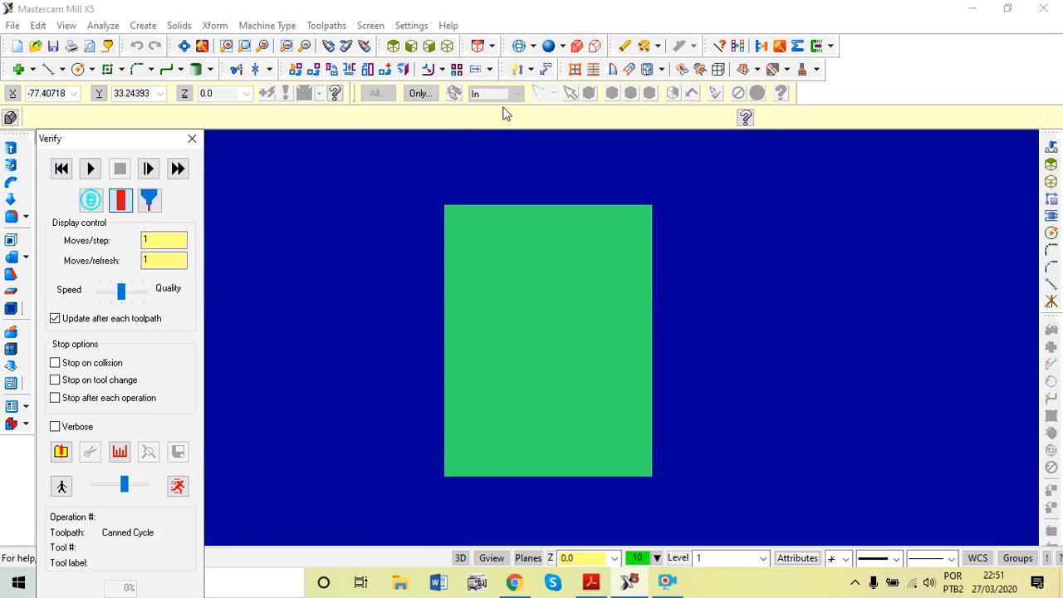
left_click(452, 47)
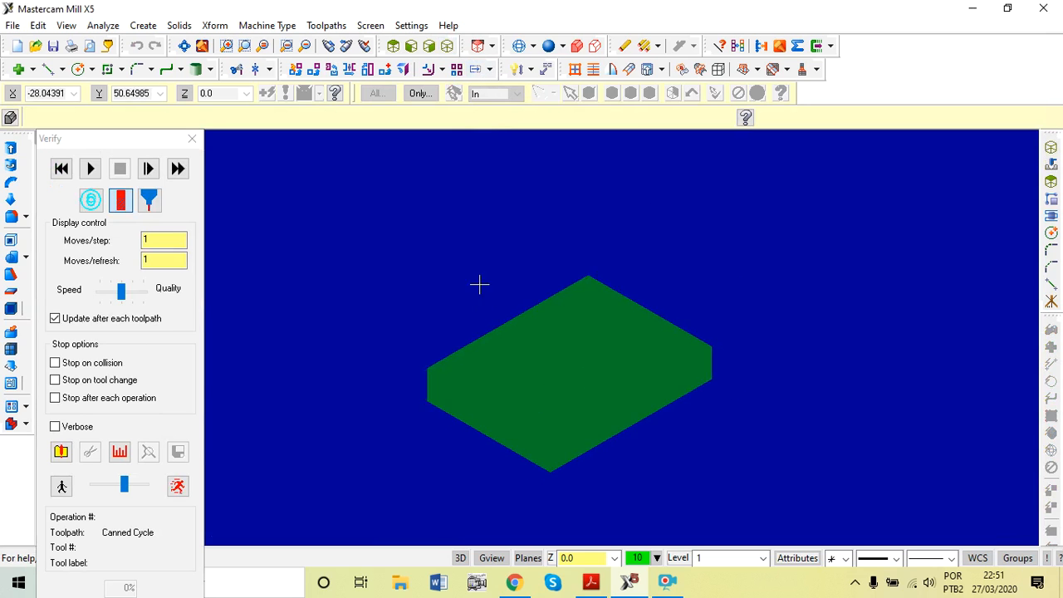
scroll(505, 397, "up", 2)
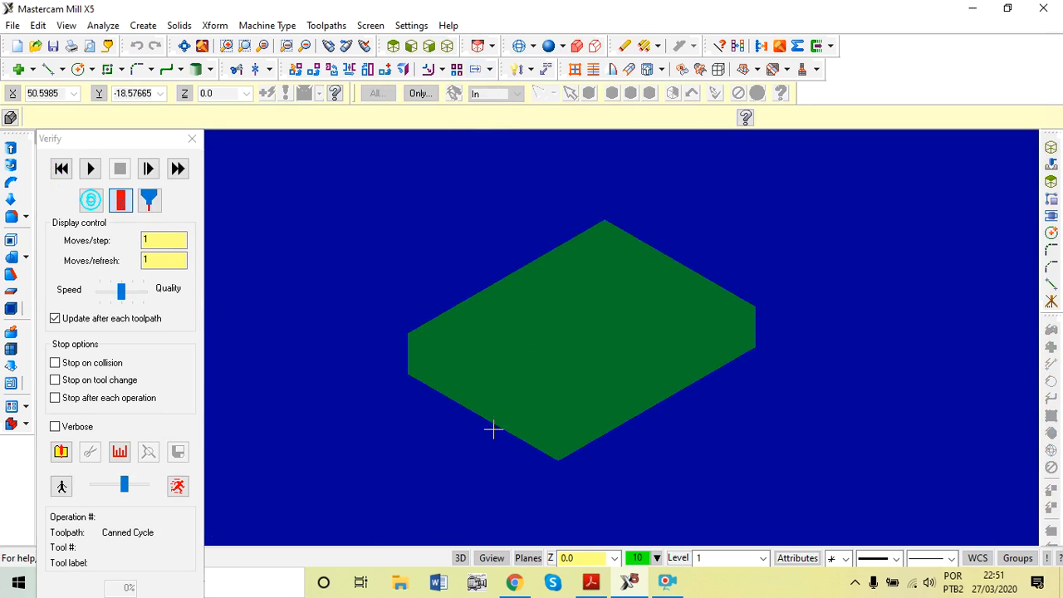
left_click(91, 171)
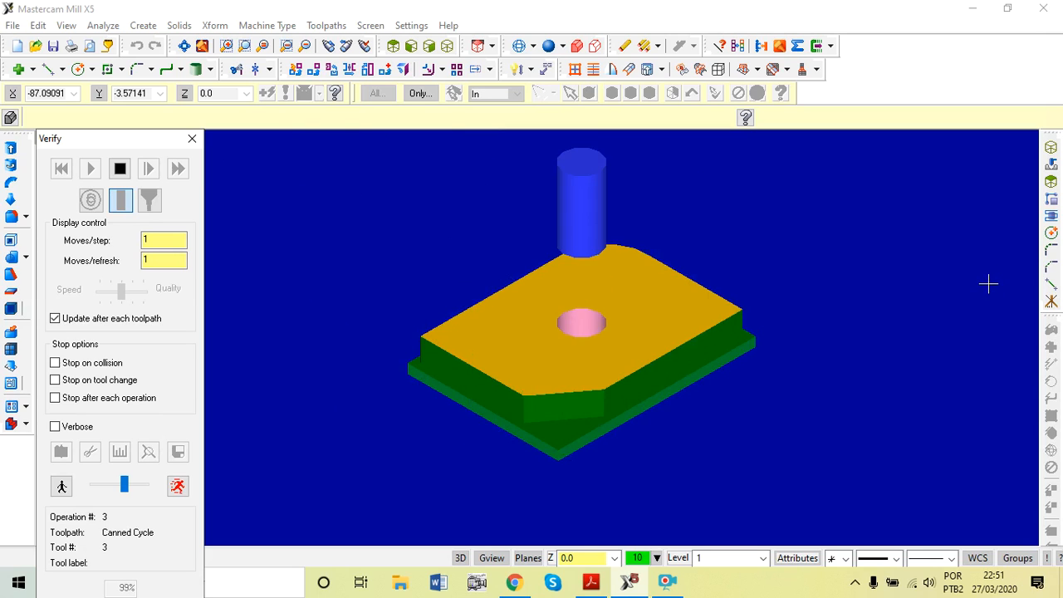
middle_click_drag(797, 225, 769, 230)
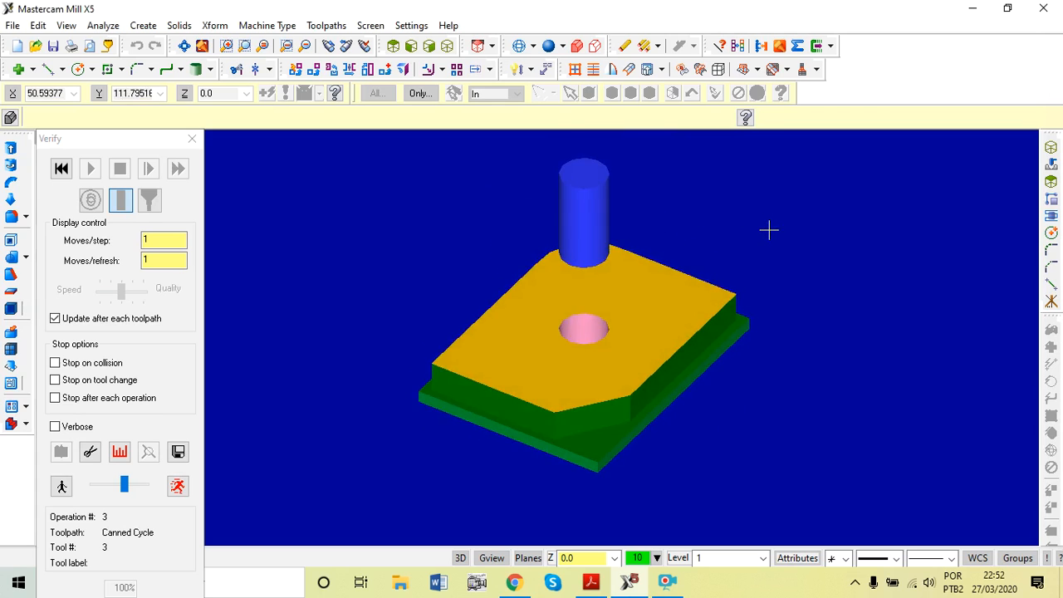
left_click(192, 140)
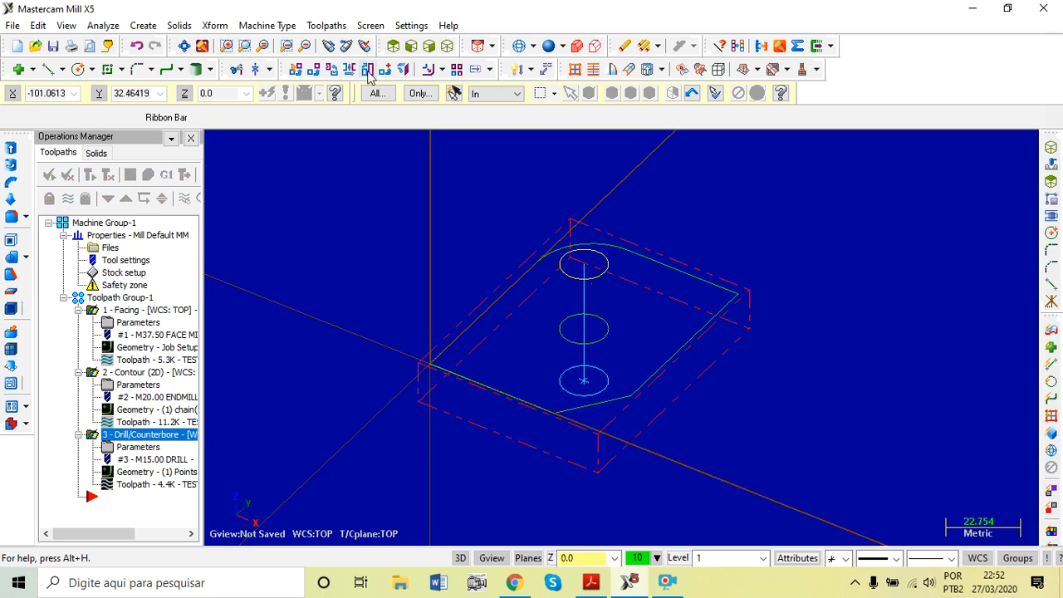
Start a contour toolpath in top view and chain the outer profile and the central circle as its geometry.
left_click(394, 46)
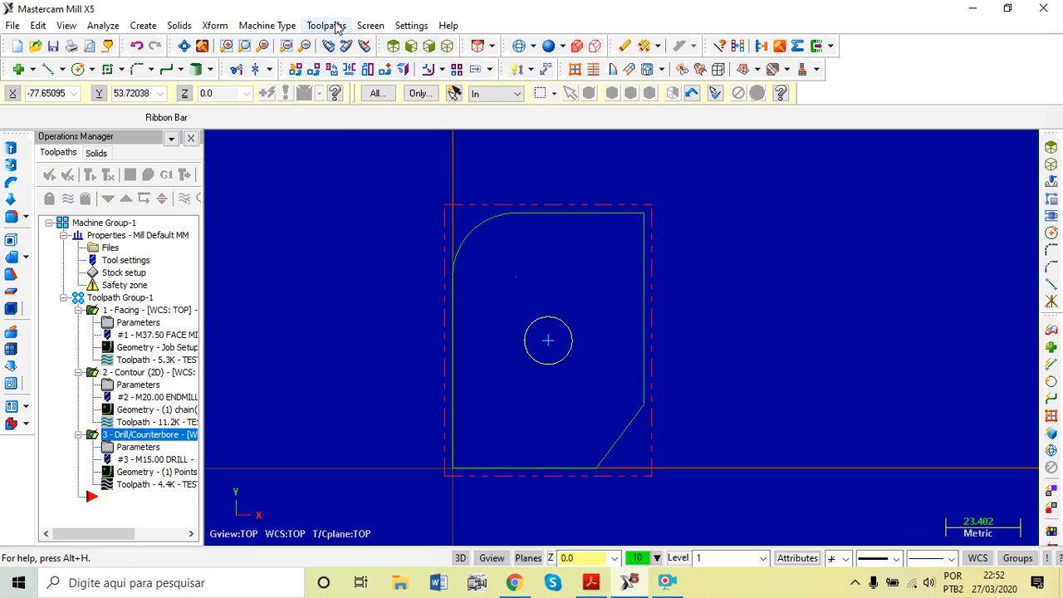
left_click(336, 25)
left_click(340, 93)
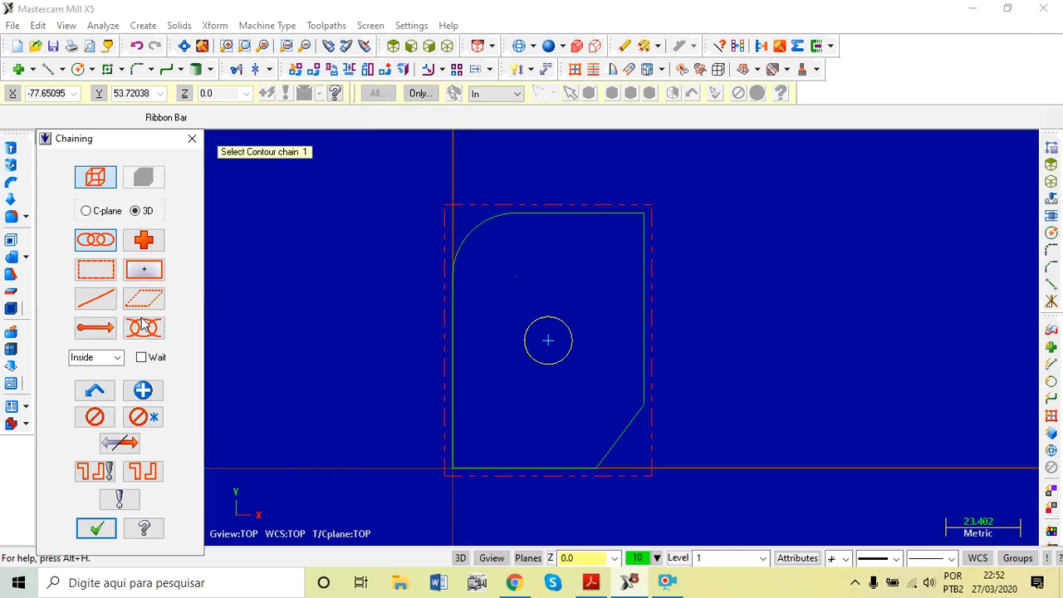
left_click(449, 431)
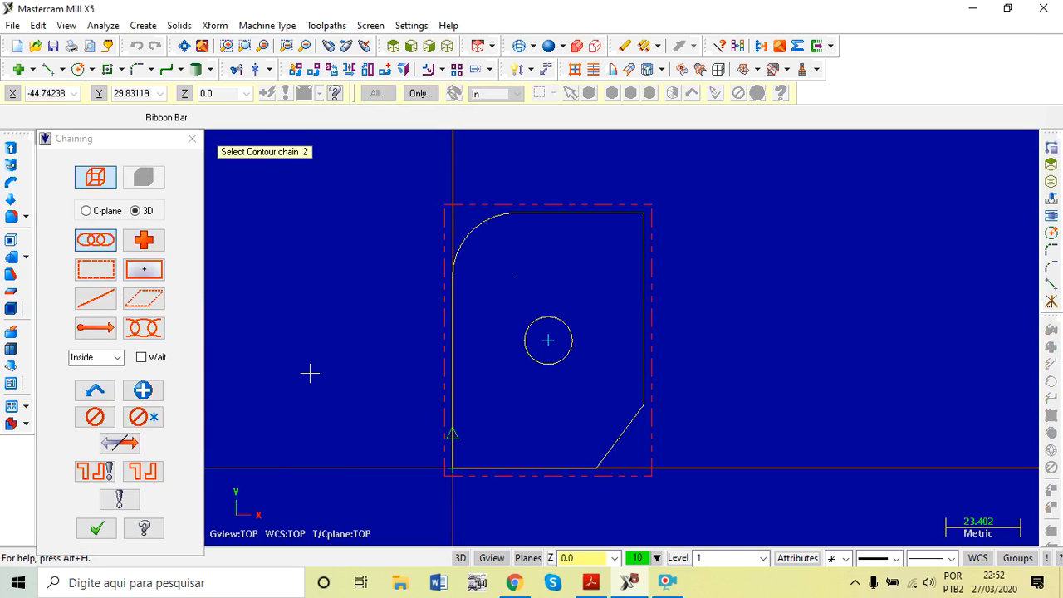
left_click(574, 339)
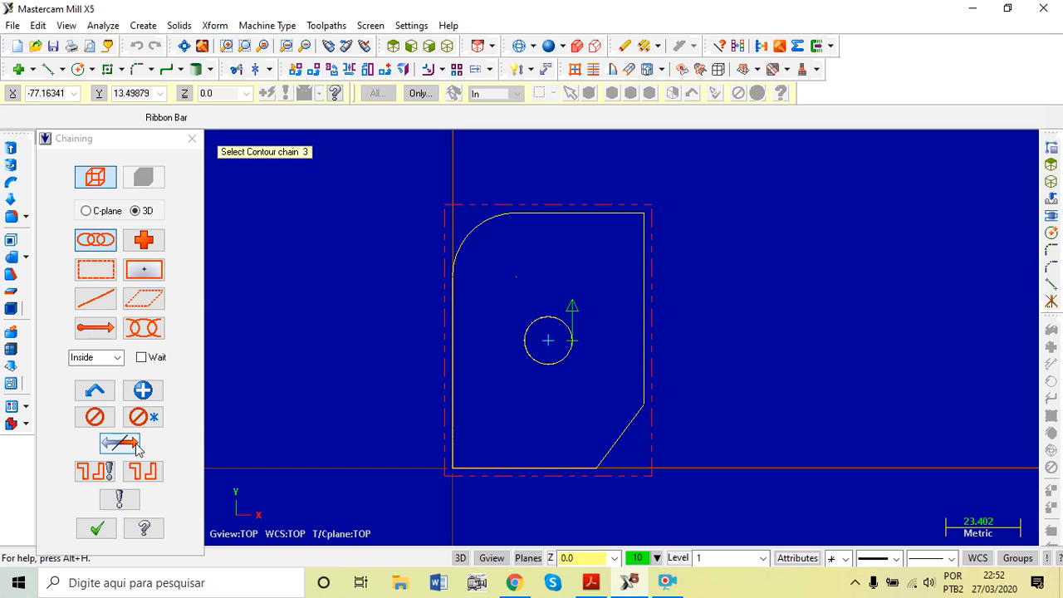
left_click(97, 528)
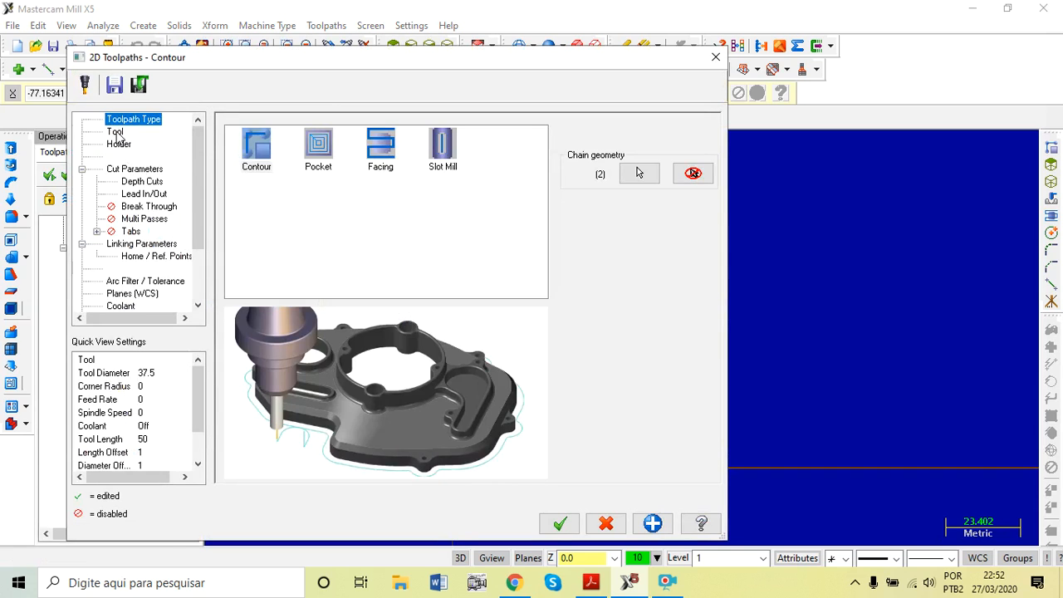
Create a new chamfer mill with its default dimensions as the contour's tool.
left_click(116, 131)
right_click(296, 250)
left_click(337, 282)
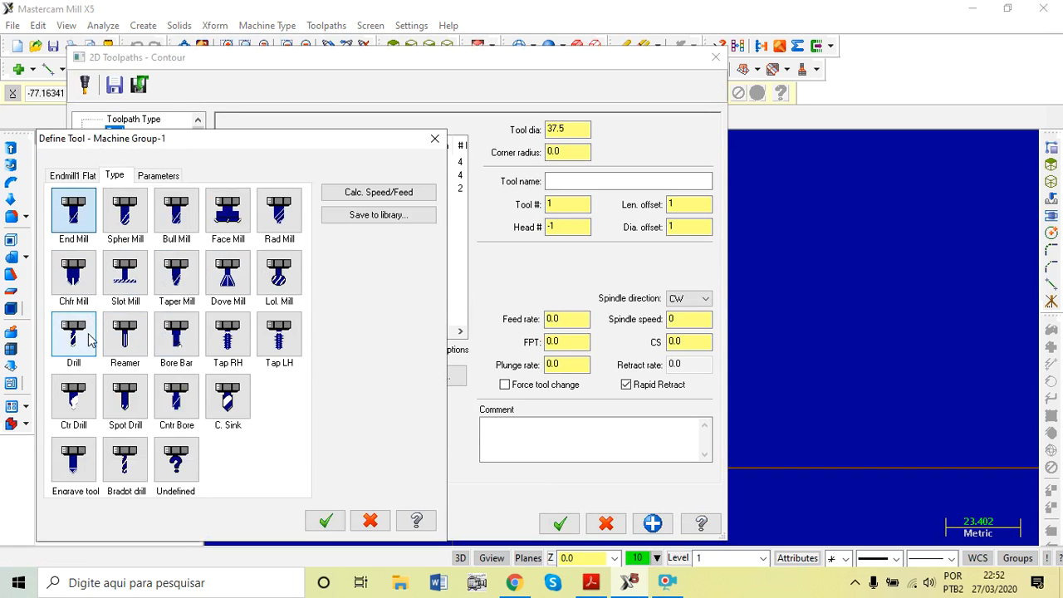
left_click(81, 278)
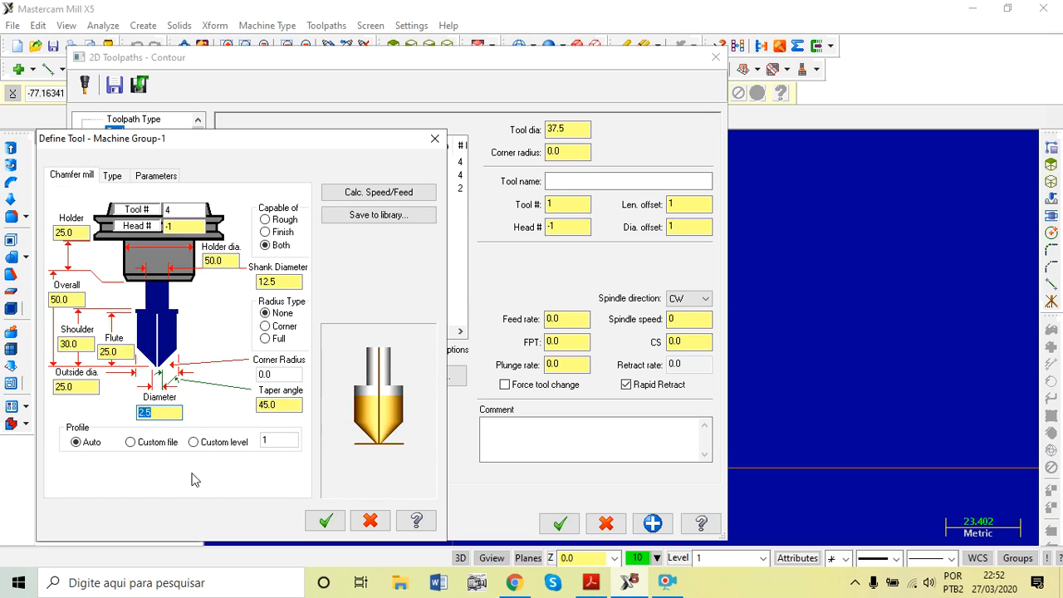
left_click(326, 521)
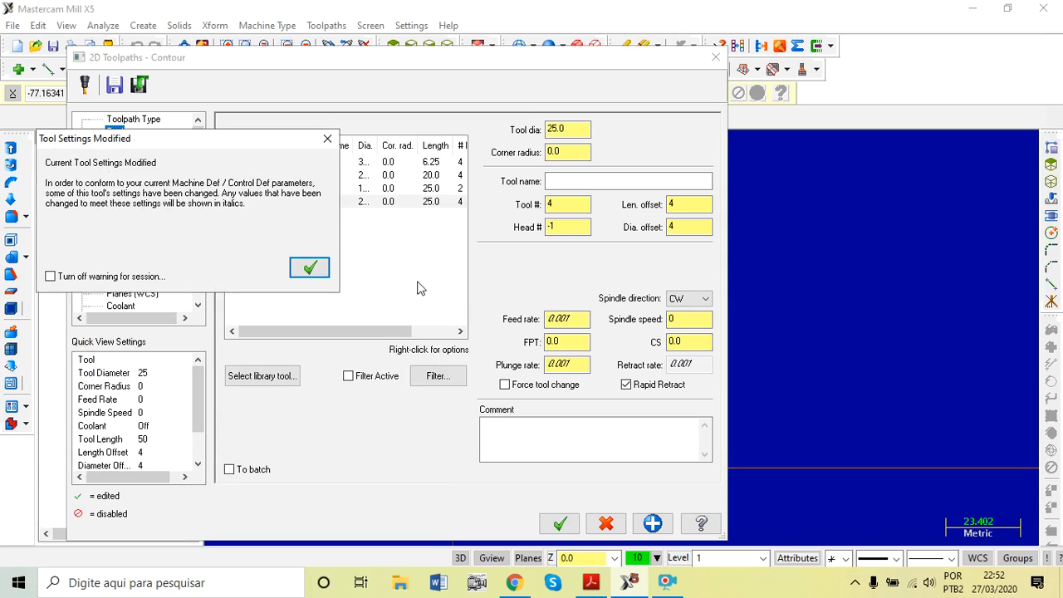
left_click(323, 277)
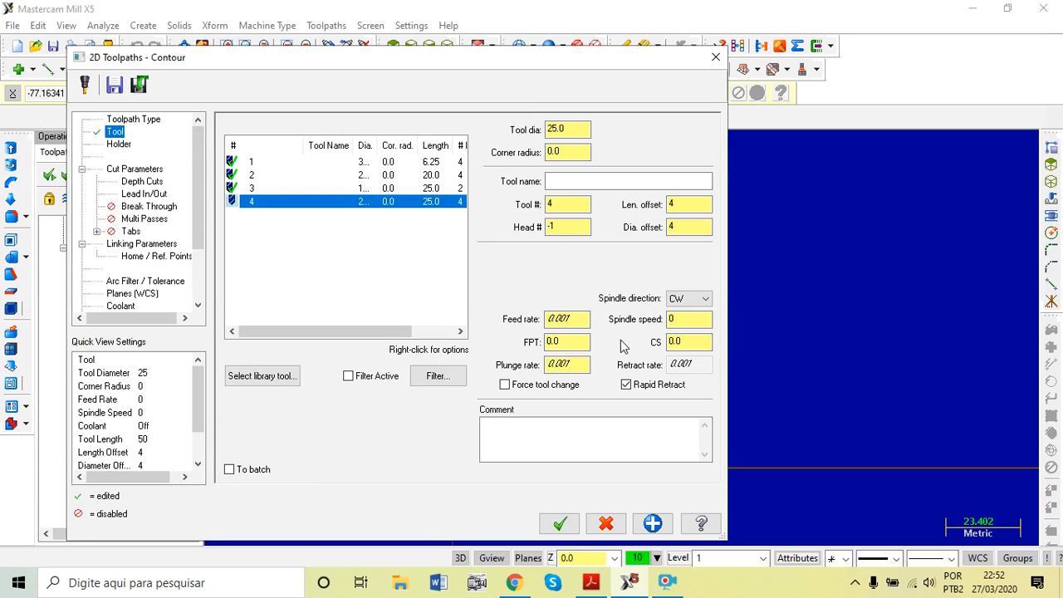
Set the chamfer mill's feed per tooth to 0.1 and its plunge rate to 300.
left_click(565, 341)
double_click(564, 341)
type("0")
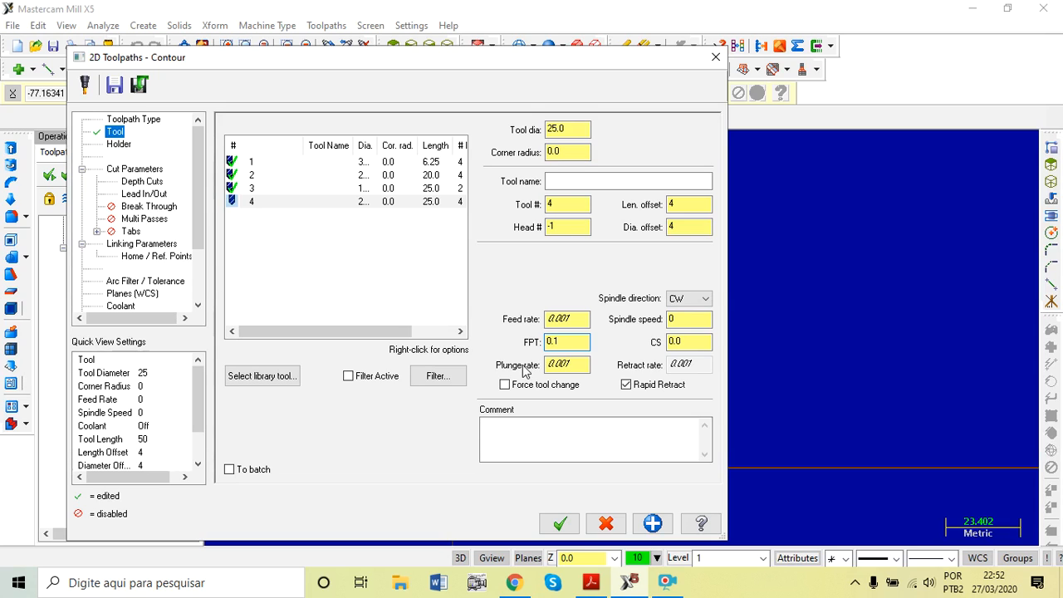
left_click(687, 345)
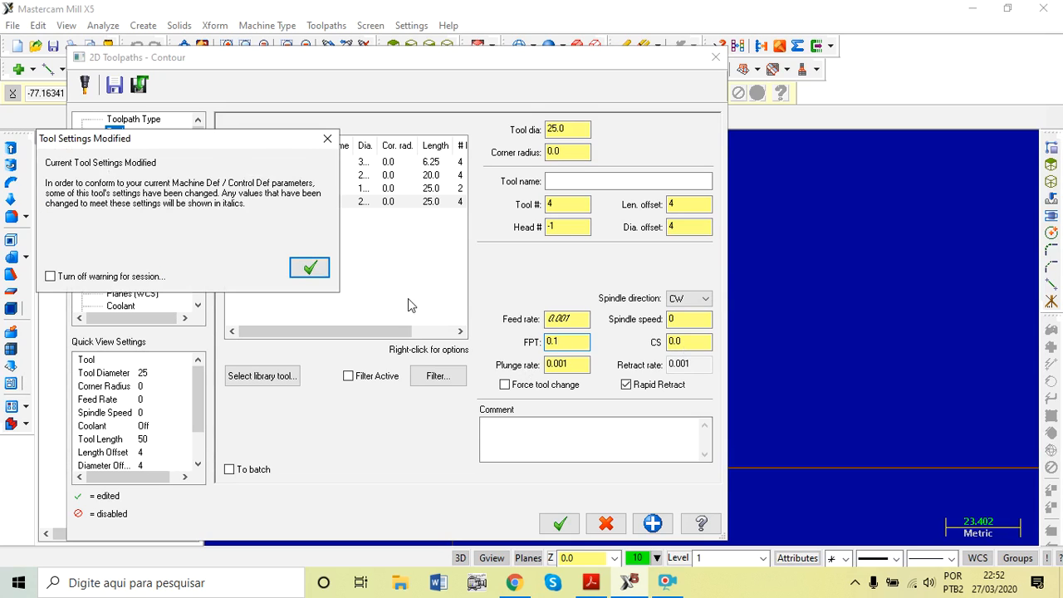
left_click(309, 267)
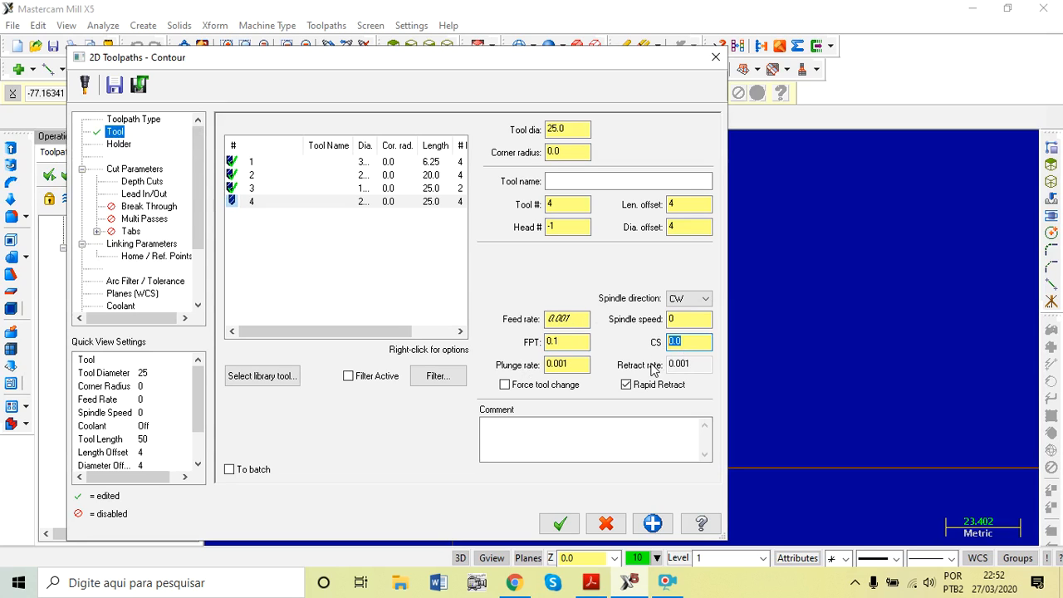
double_click(558, 366)
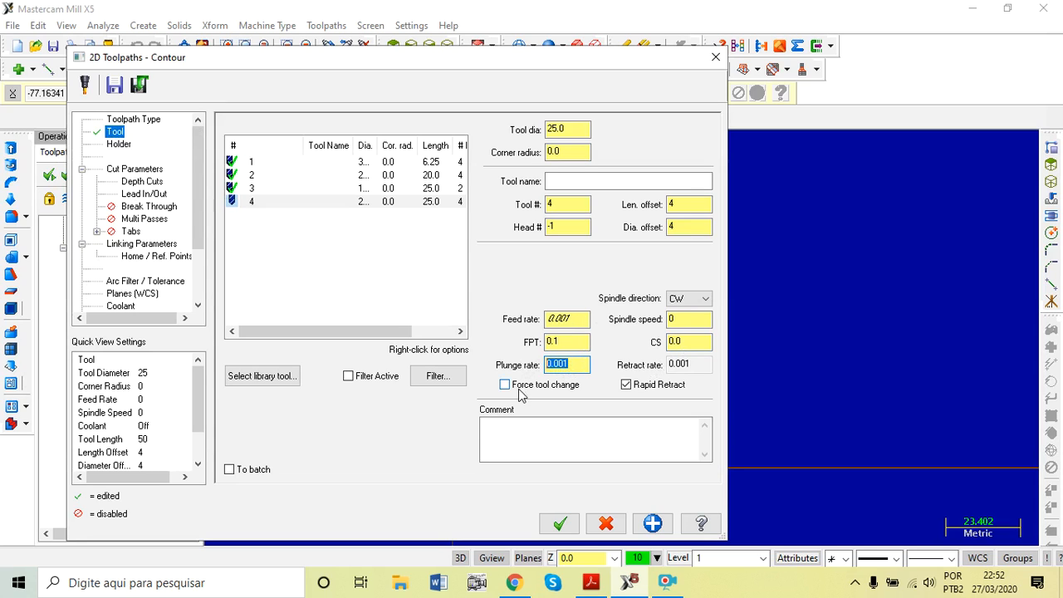
type("300")
Set the contour type to 2D chamfer in the cut parameters, with a chamfer width of 1.0.
left_click(141, 170)
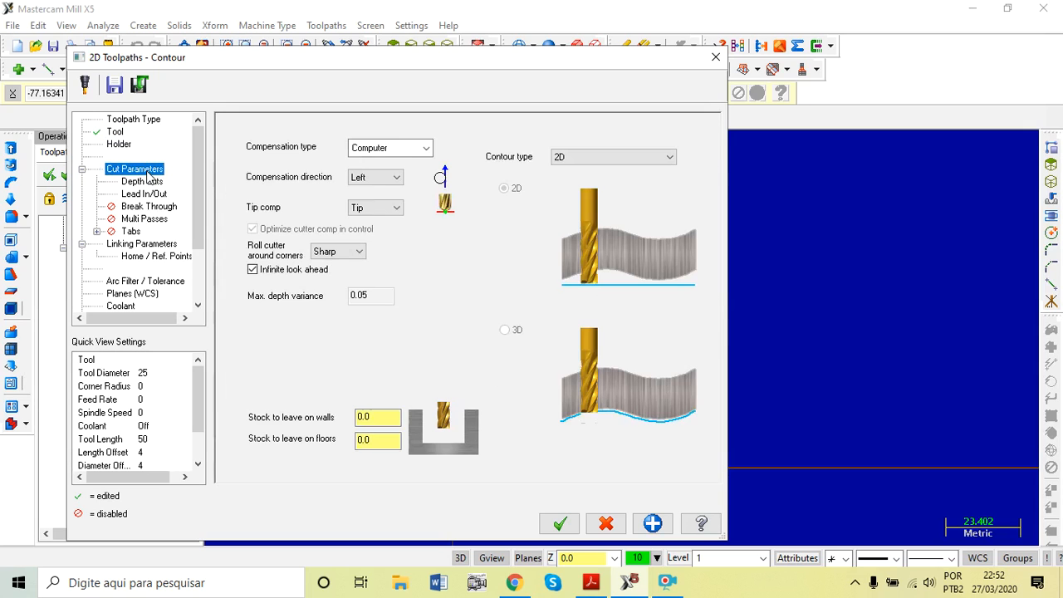
left_click(654, 157)
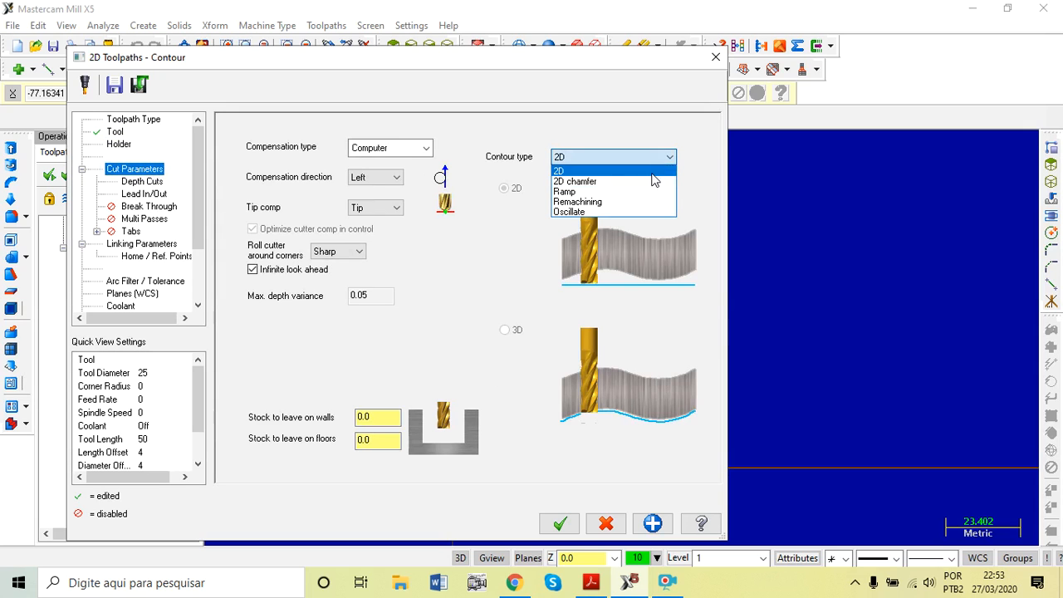
left_click(594, 182)
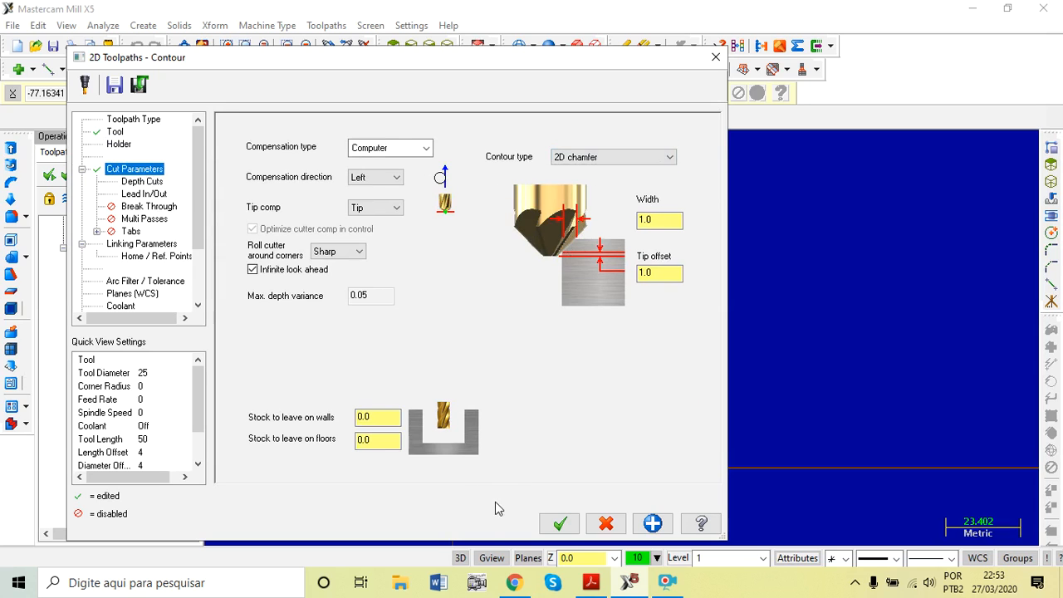
left_click(655, 220)
left_click_drag(656, 220, 635, 218)
Go over the top of stock value in the linking parameters and generate the chamfer toolpath.
left_click(145, 244)
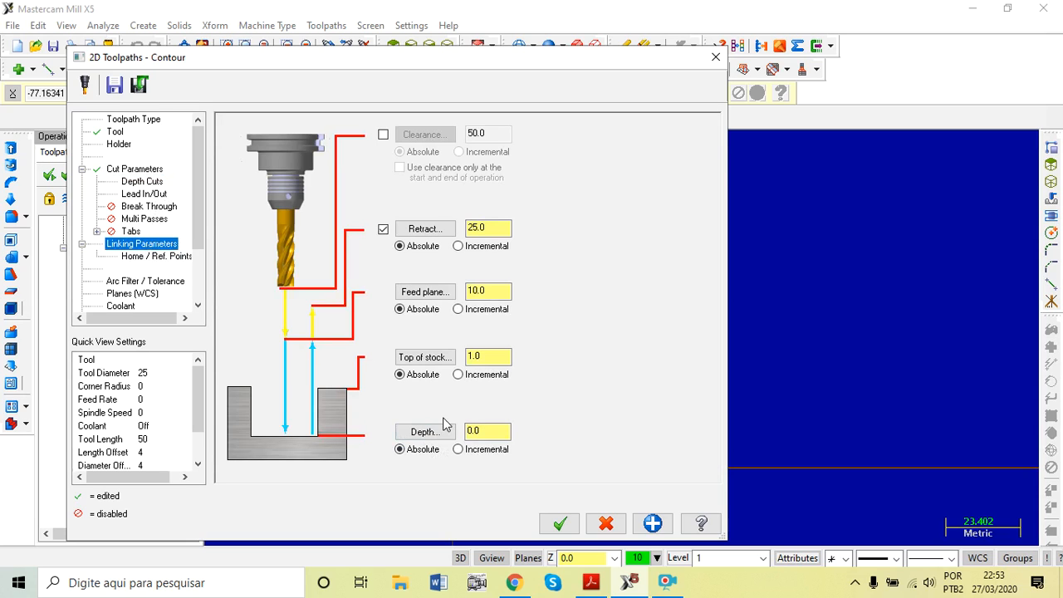
left_click(483, 356)
left_click_drag(485, 356, 465, 355)
left_click(559, 523)
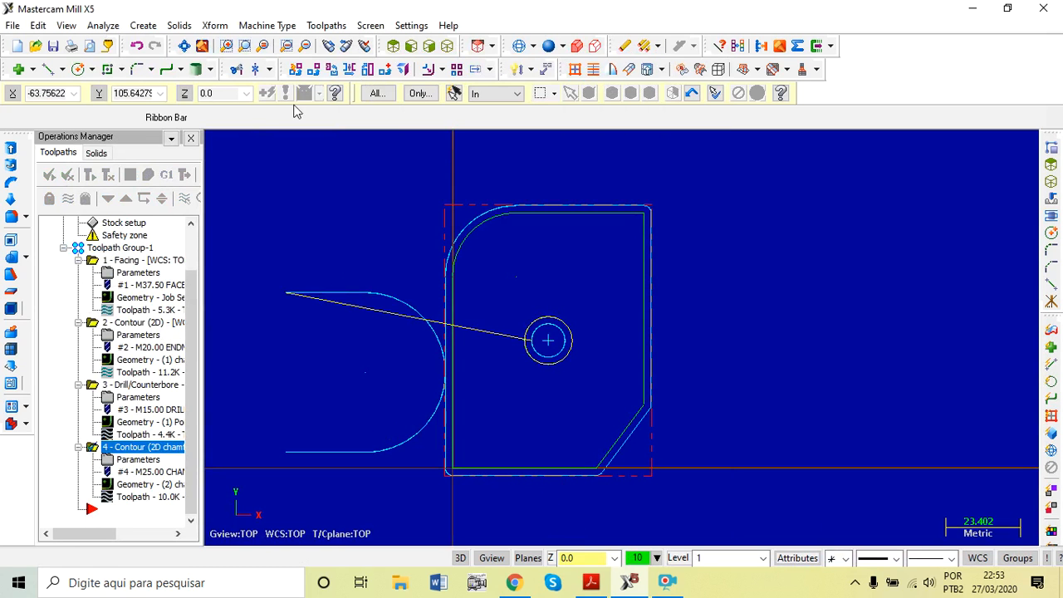
Verify the facing, contour, drilling and chamfer operations together in isometric view.
left_click(447, 46)
scroll(611, 233, "up", 2)
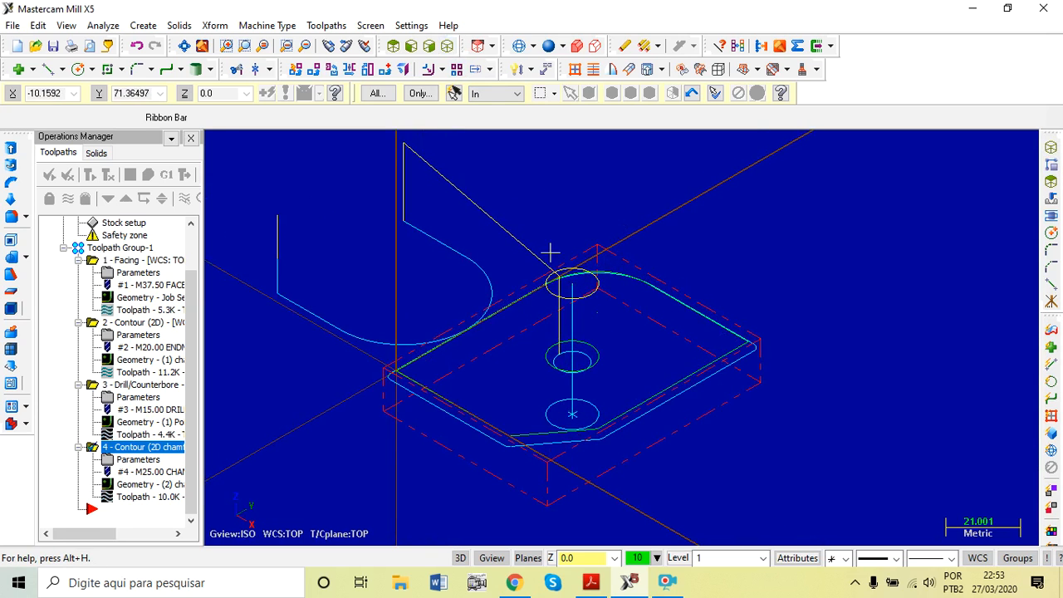
left_click(49, 174)
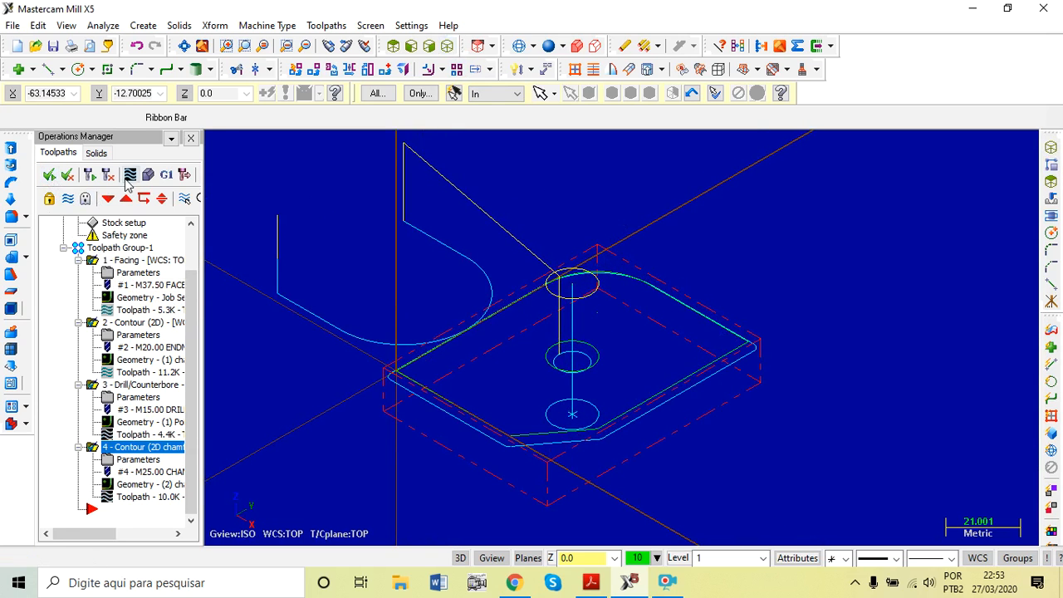
left_click(151, 174)
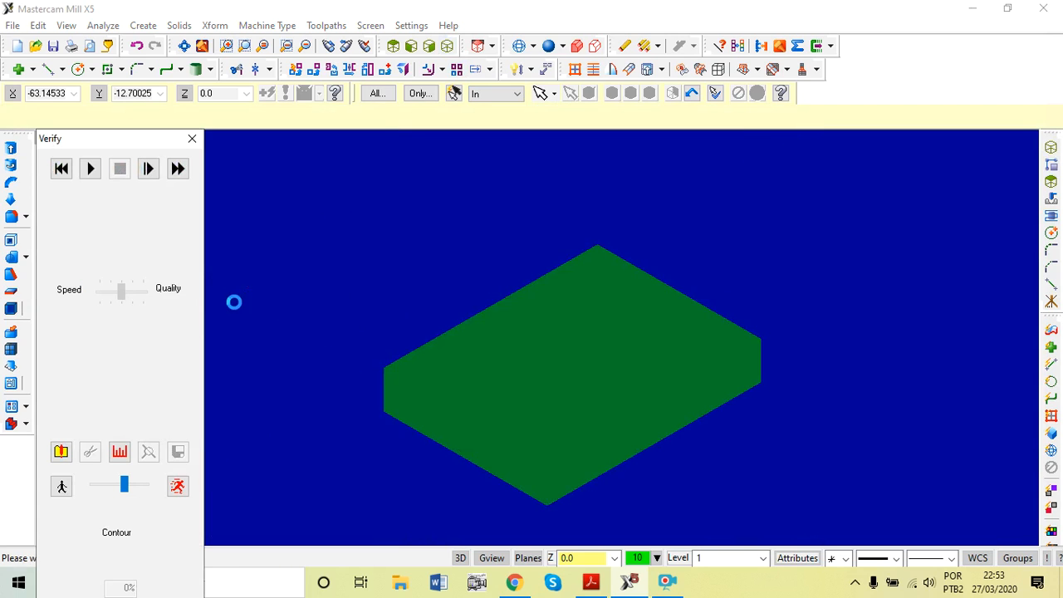
left_click(91, 169)
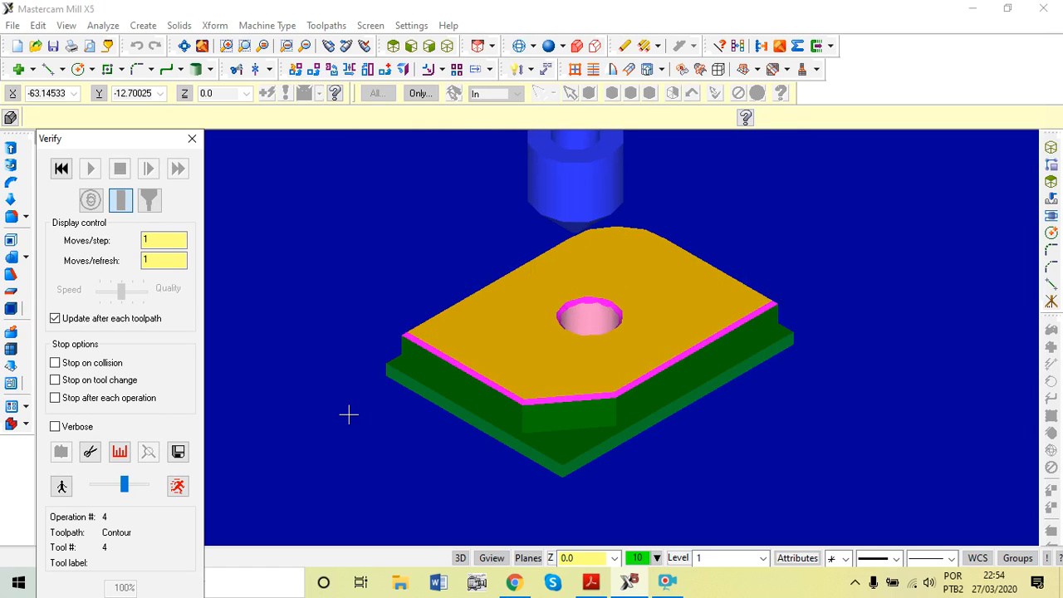
Inspect the chamfered edges and hole of the simulated part from another angle, and close the verification.
middle_click_drag(402, 283, 380, 275)
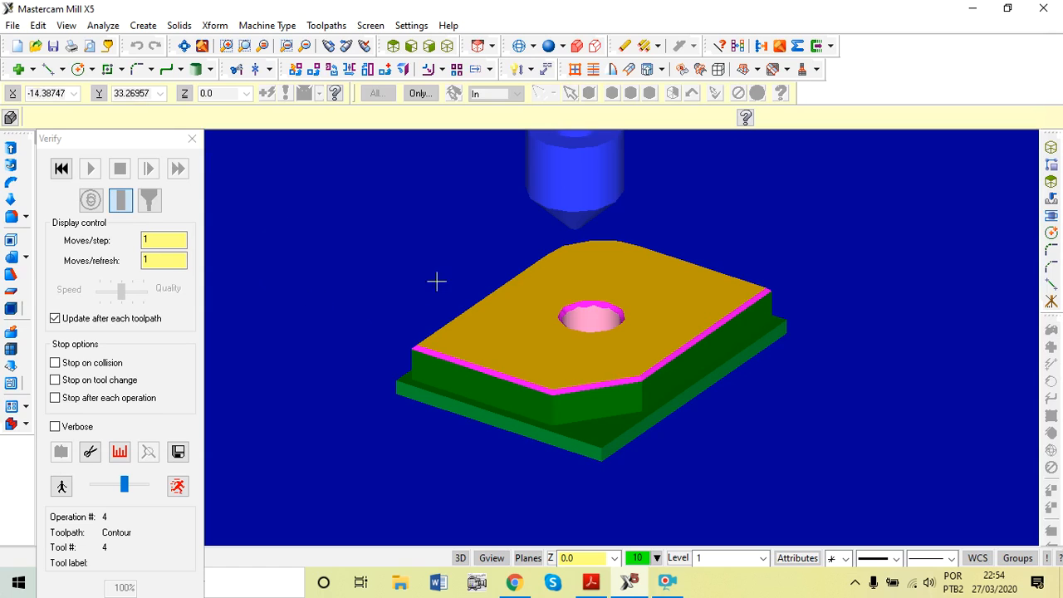
scroll(448, 247, "down", 1)
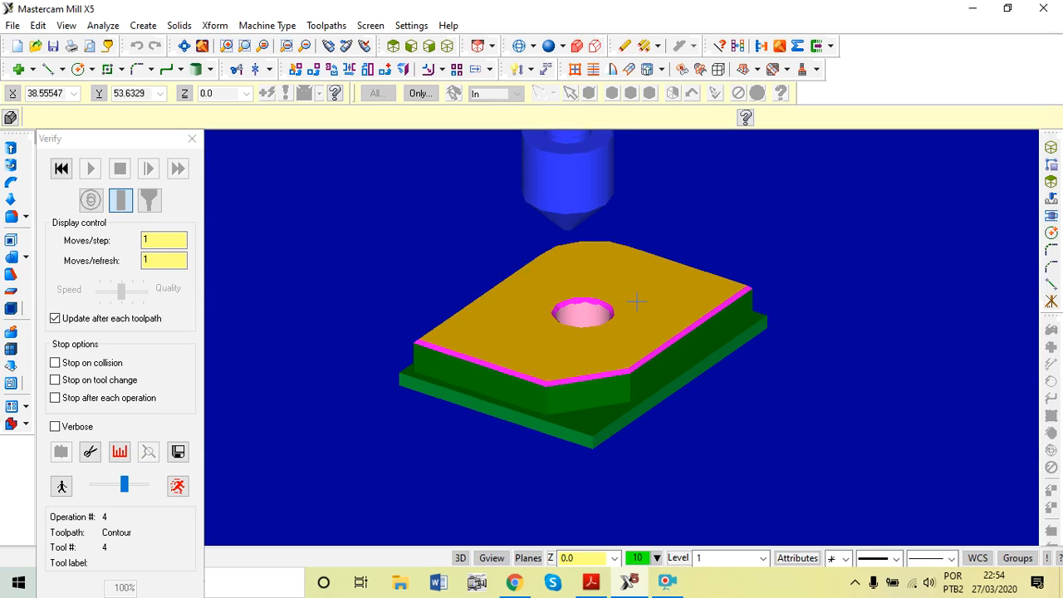
scroll(725, 476, "down", 5)
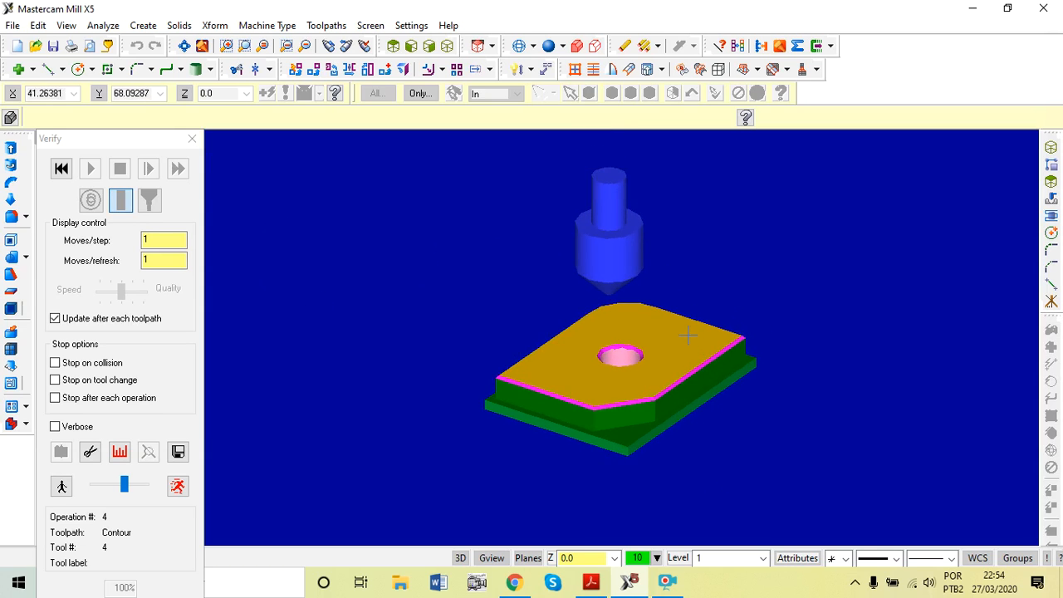
scroll(690, 335, "up", 5)
scroll(731, 479, "up", 1)
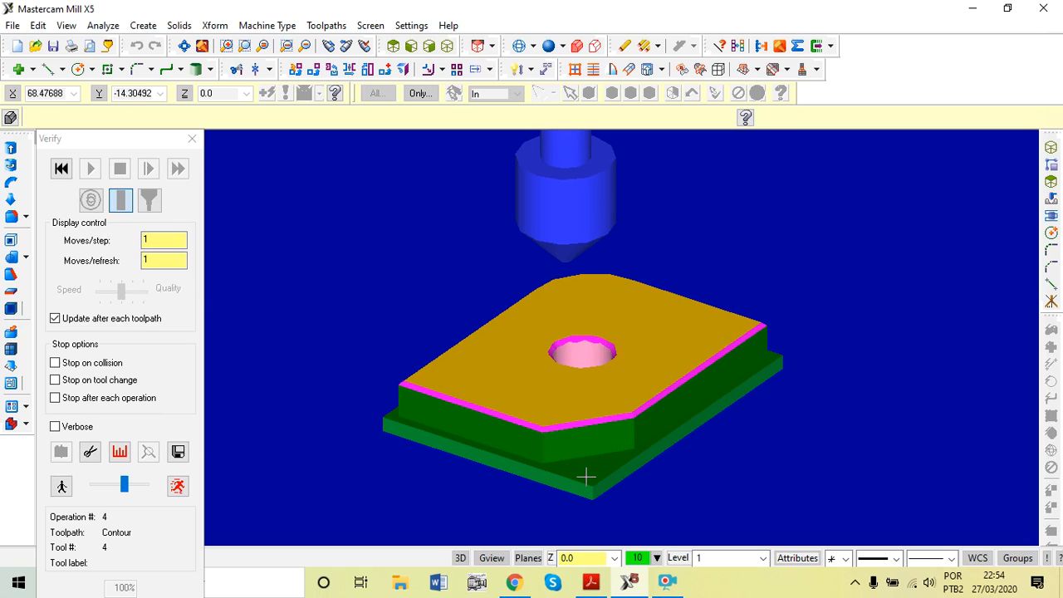
scroll(586, 476, "down", 1)
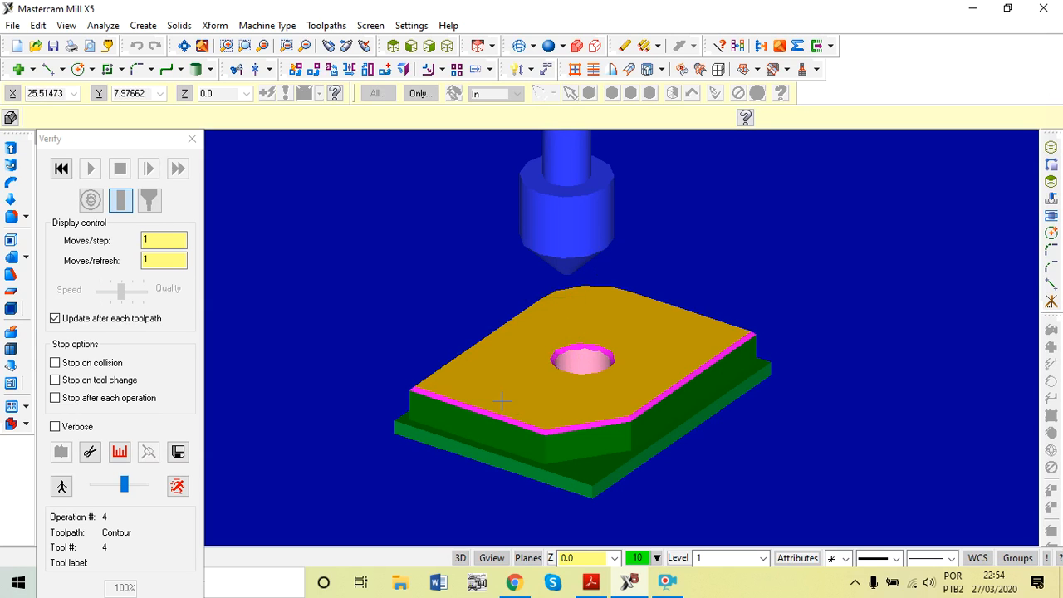
left_click(192, 139)
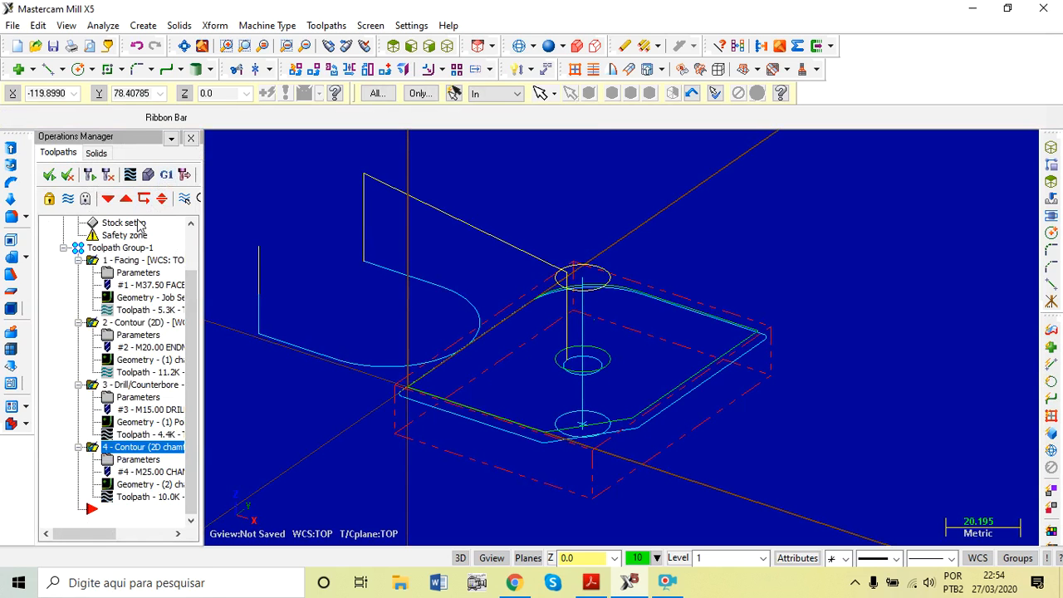
Post all four operations to NC code and save it as TESTE, replacing the existing NC file.
left_click(166, 176)
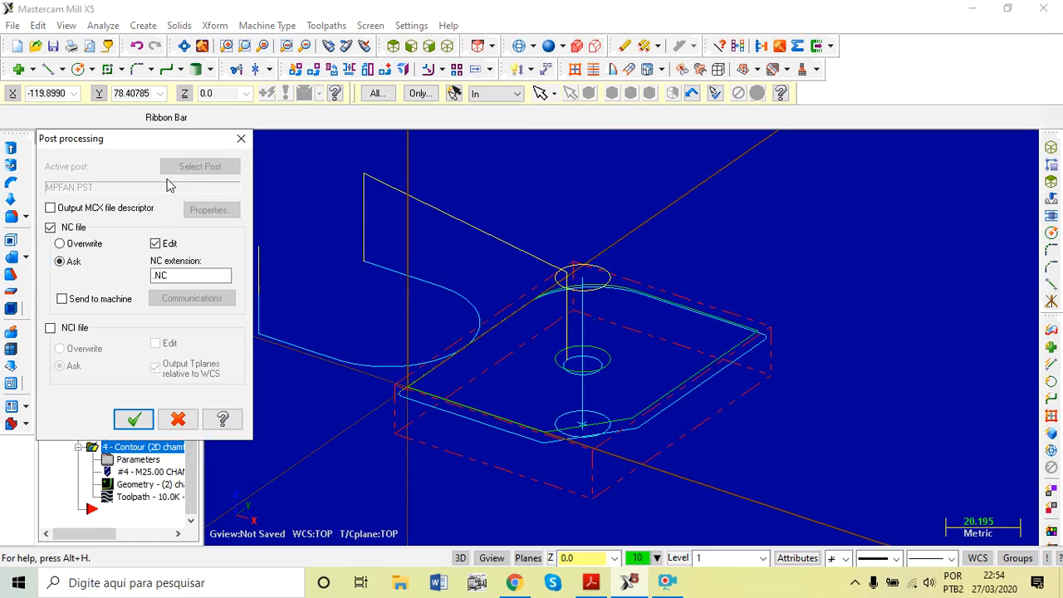
left_click(134, 418)
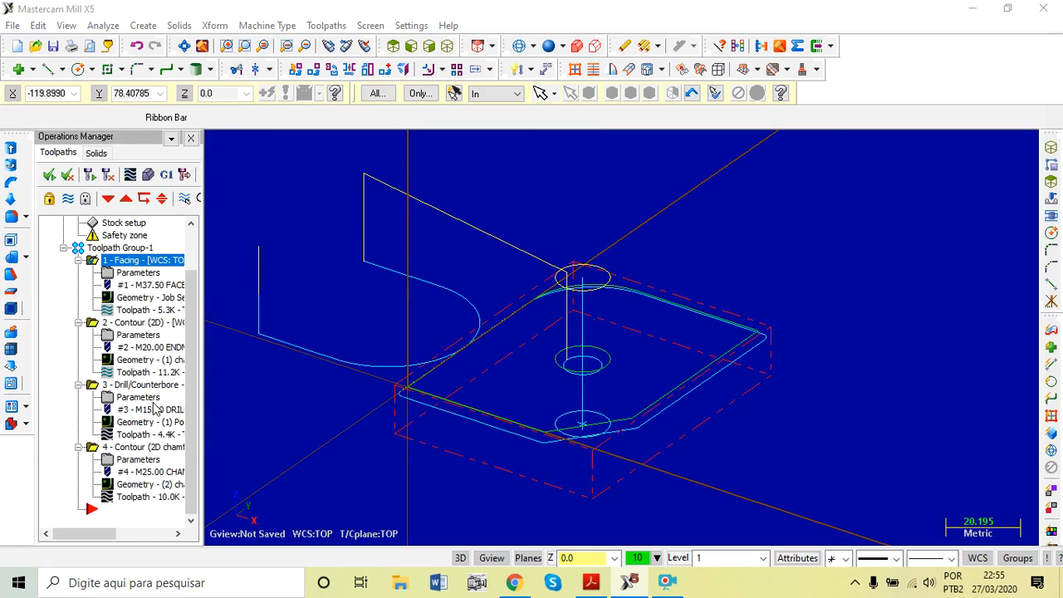
left_click(706, 441)
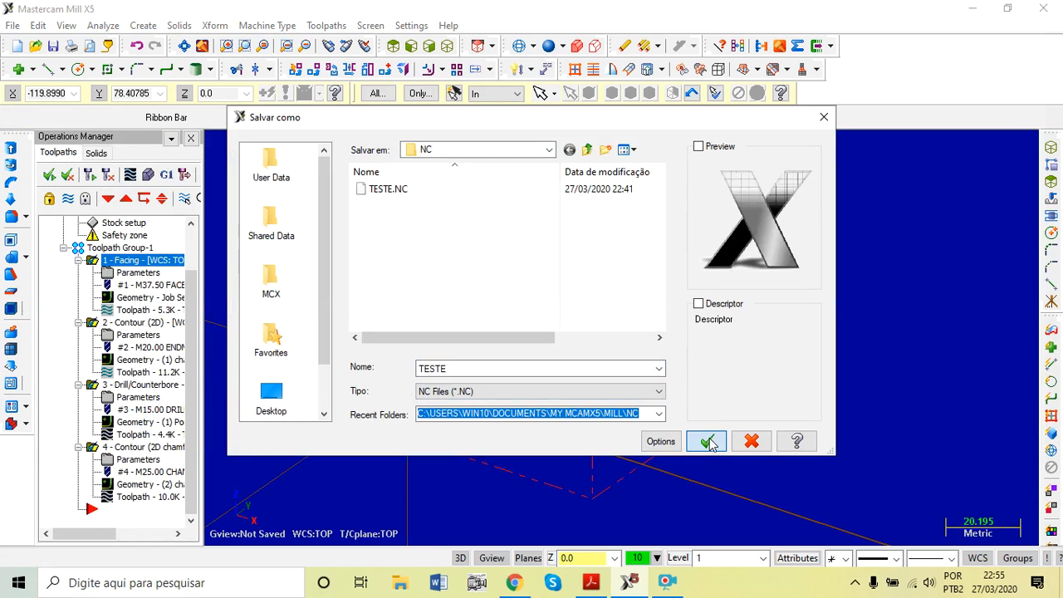
left_click(576, 297)
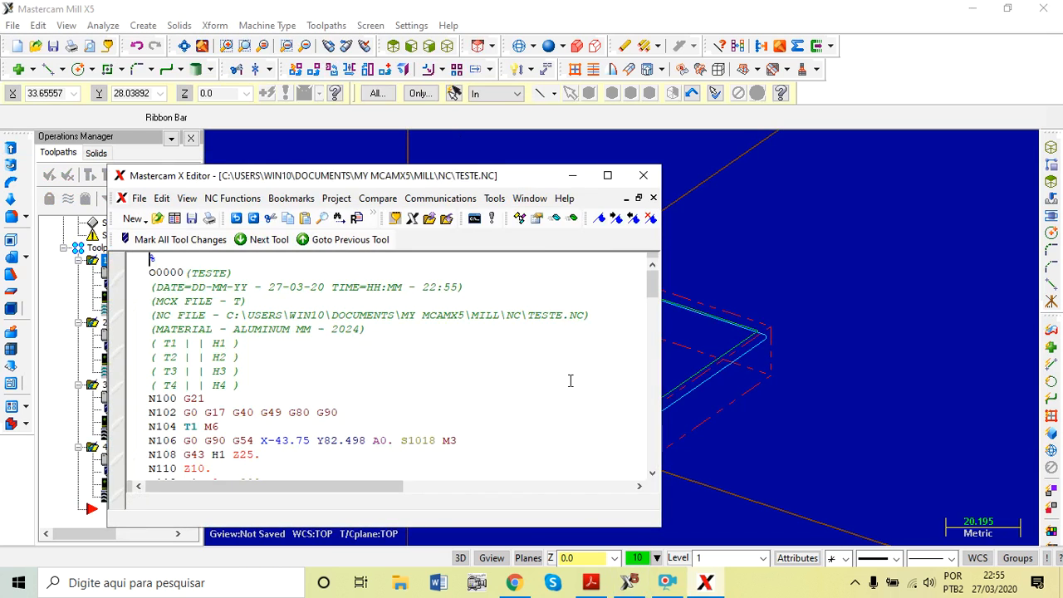
Read through the posted NC program from start to end and close the code editor.
scroll(233, 311, "down", 17)
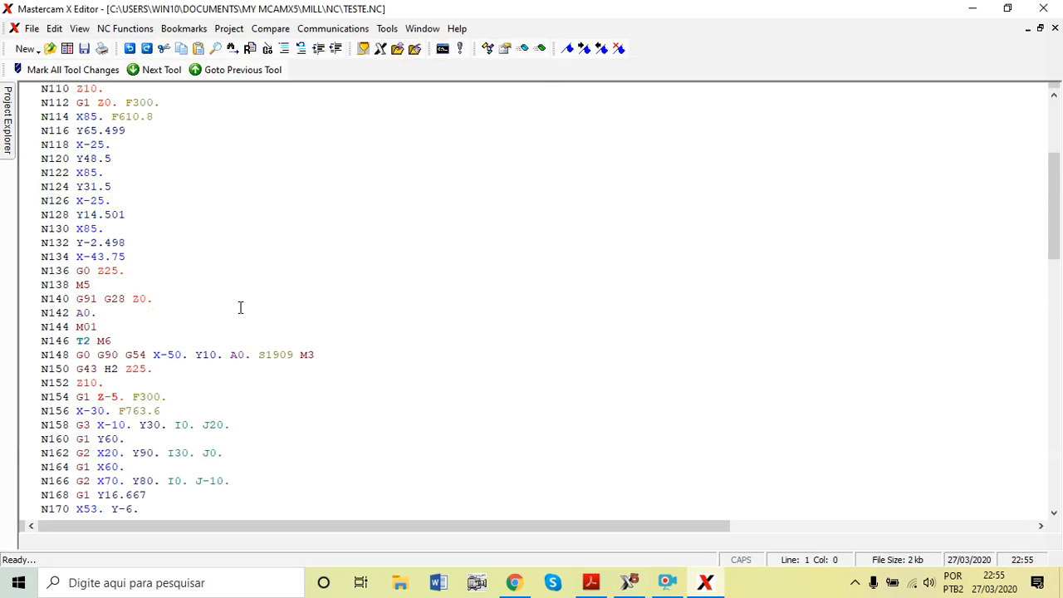
scroll(241, 307, "down", 16)
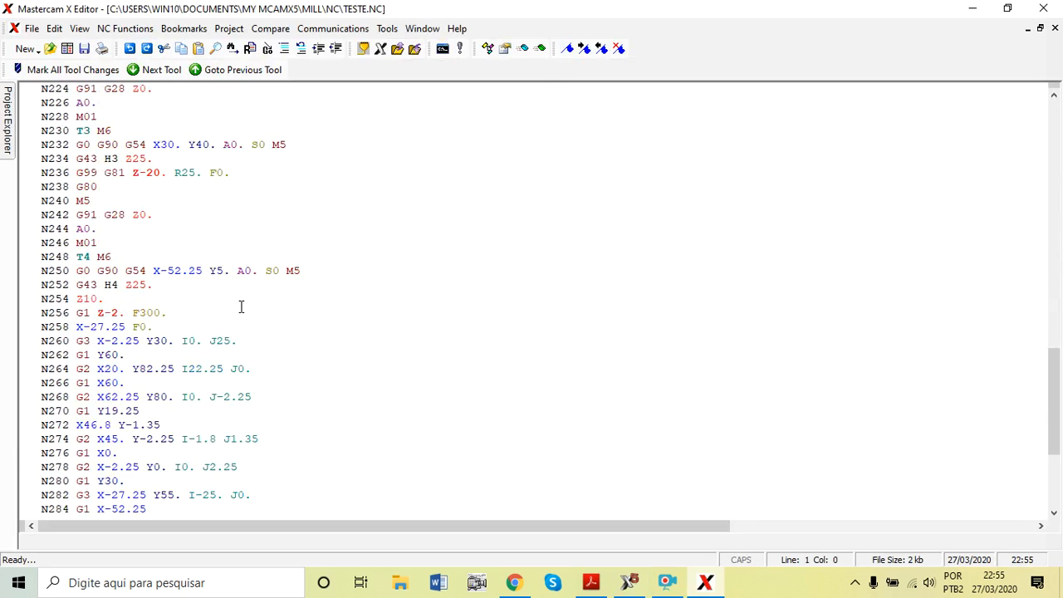
scroll(240, 307, "up", 2)
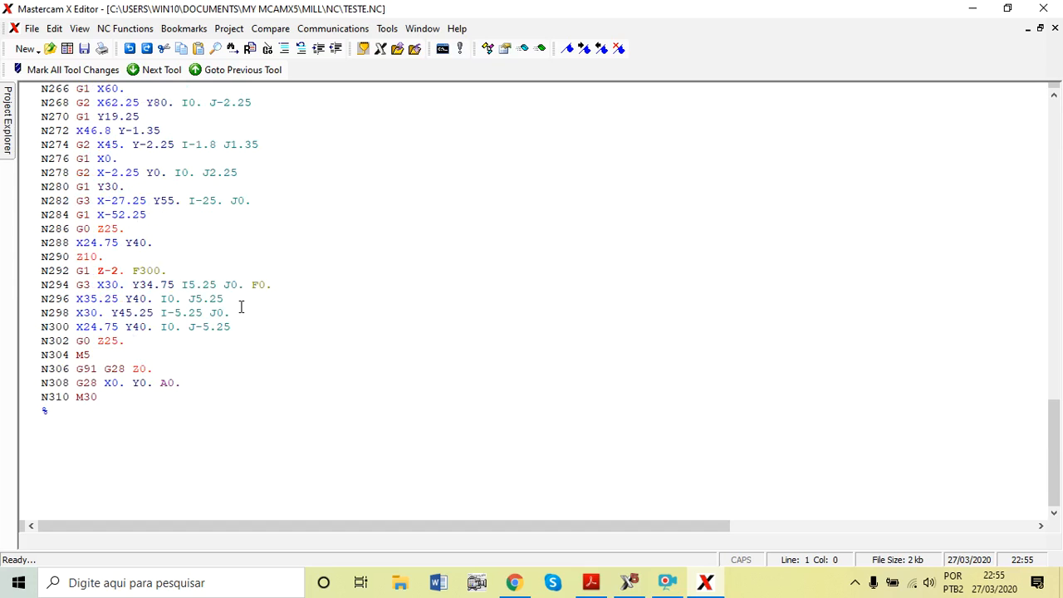
scroll(241, 307, "up", 13)
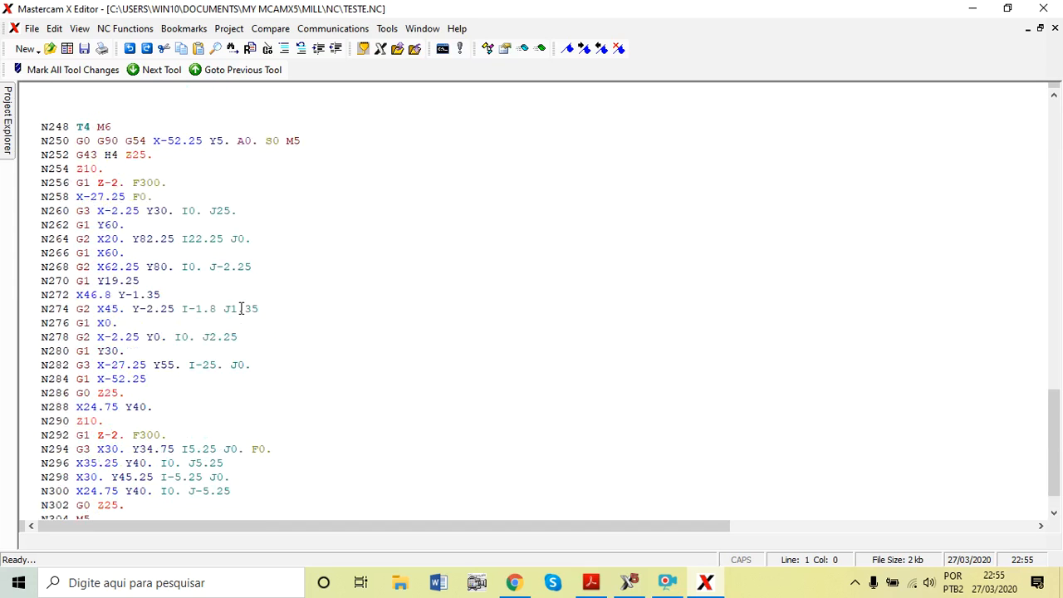
scroll(241, 307, "up", 19)
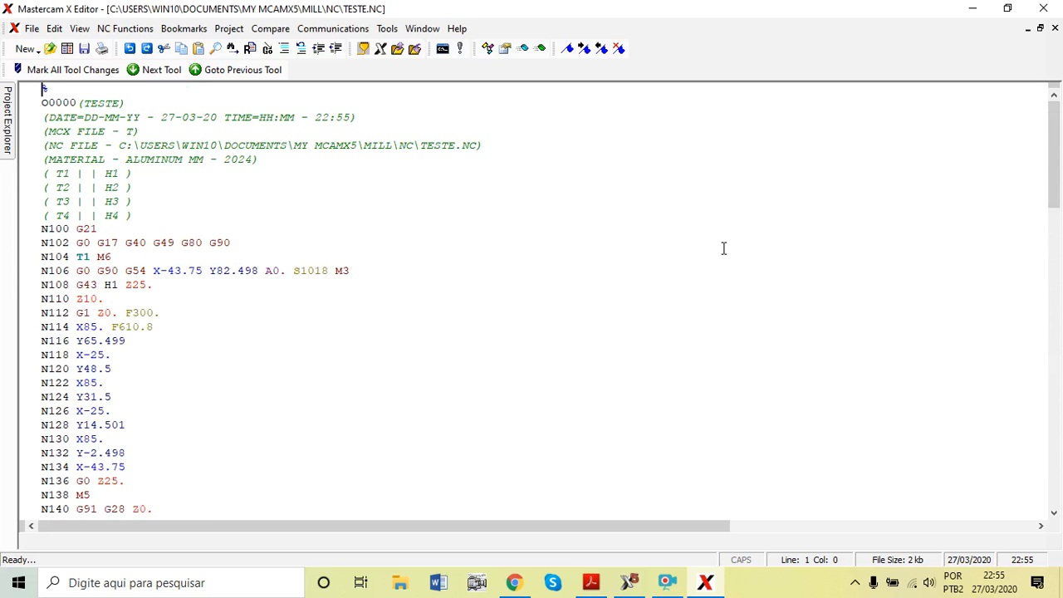
left_click(1042, 9)
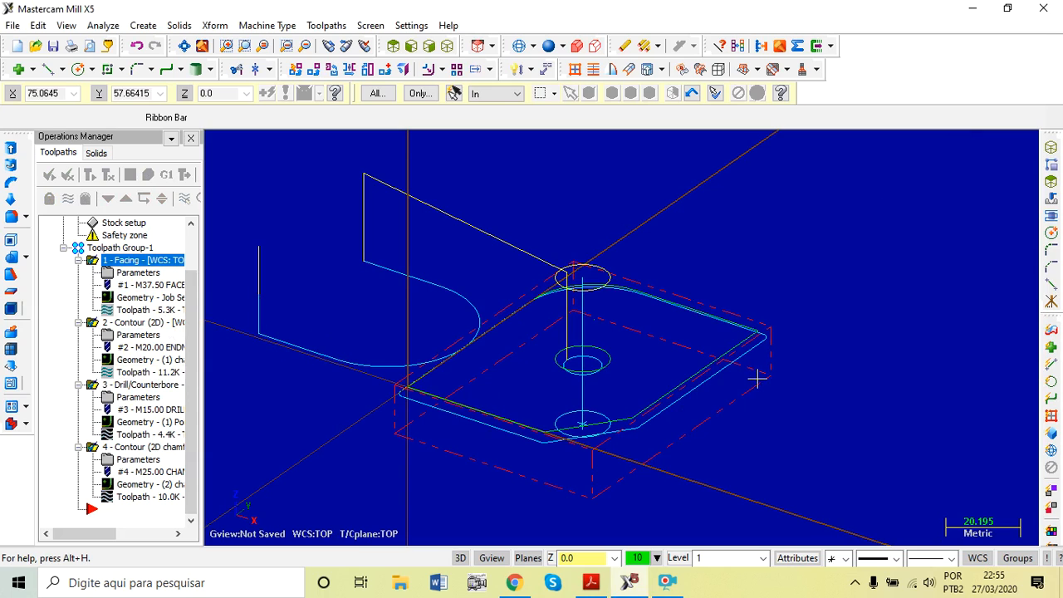
scroll(774, 276, "down", 3)
scroll(710, 389, "up", 3)
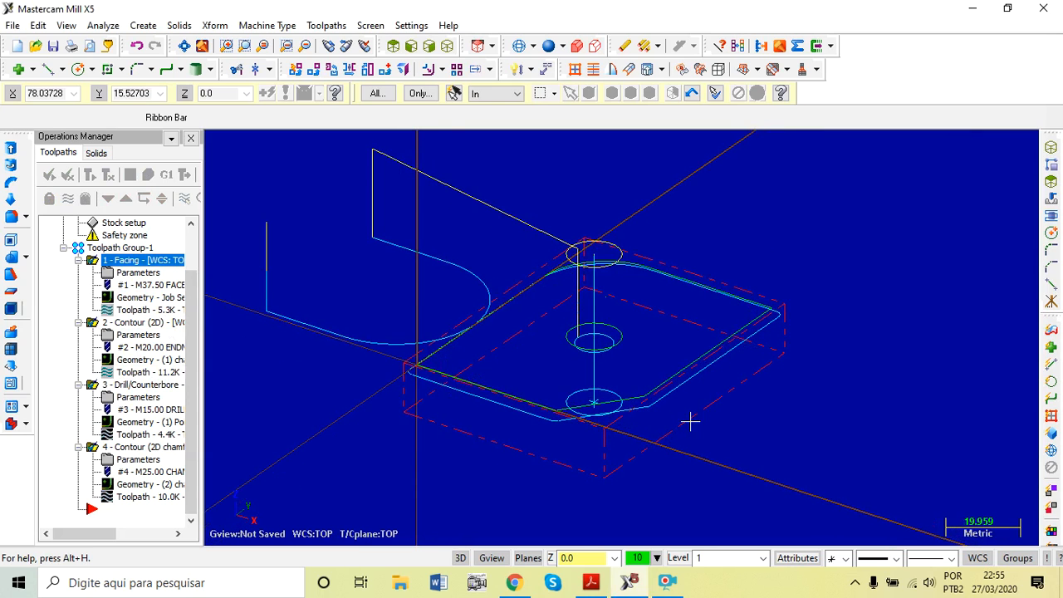
left_click(669, 582)
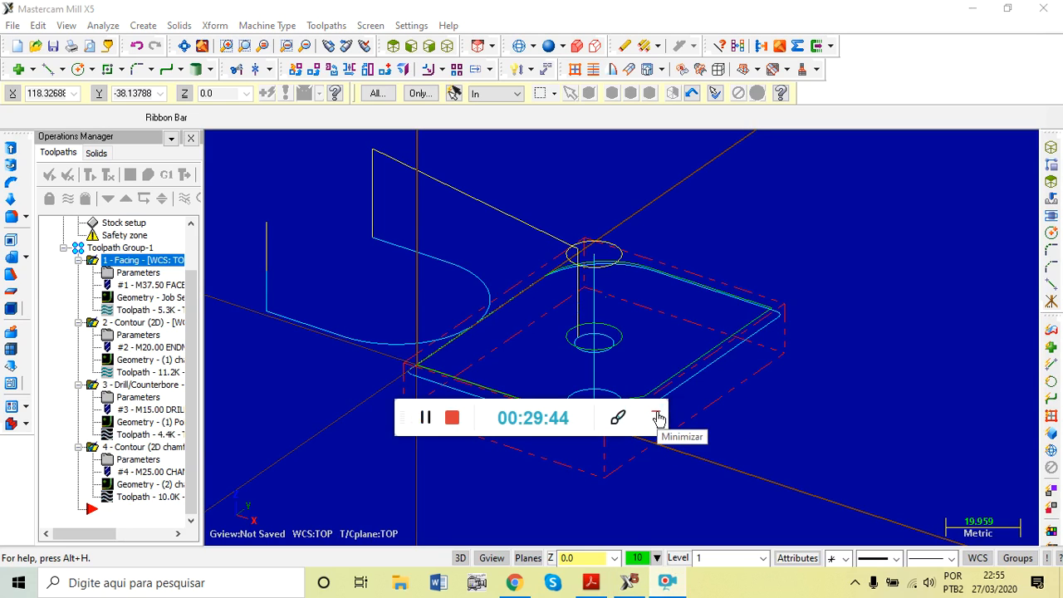